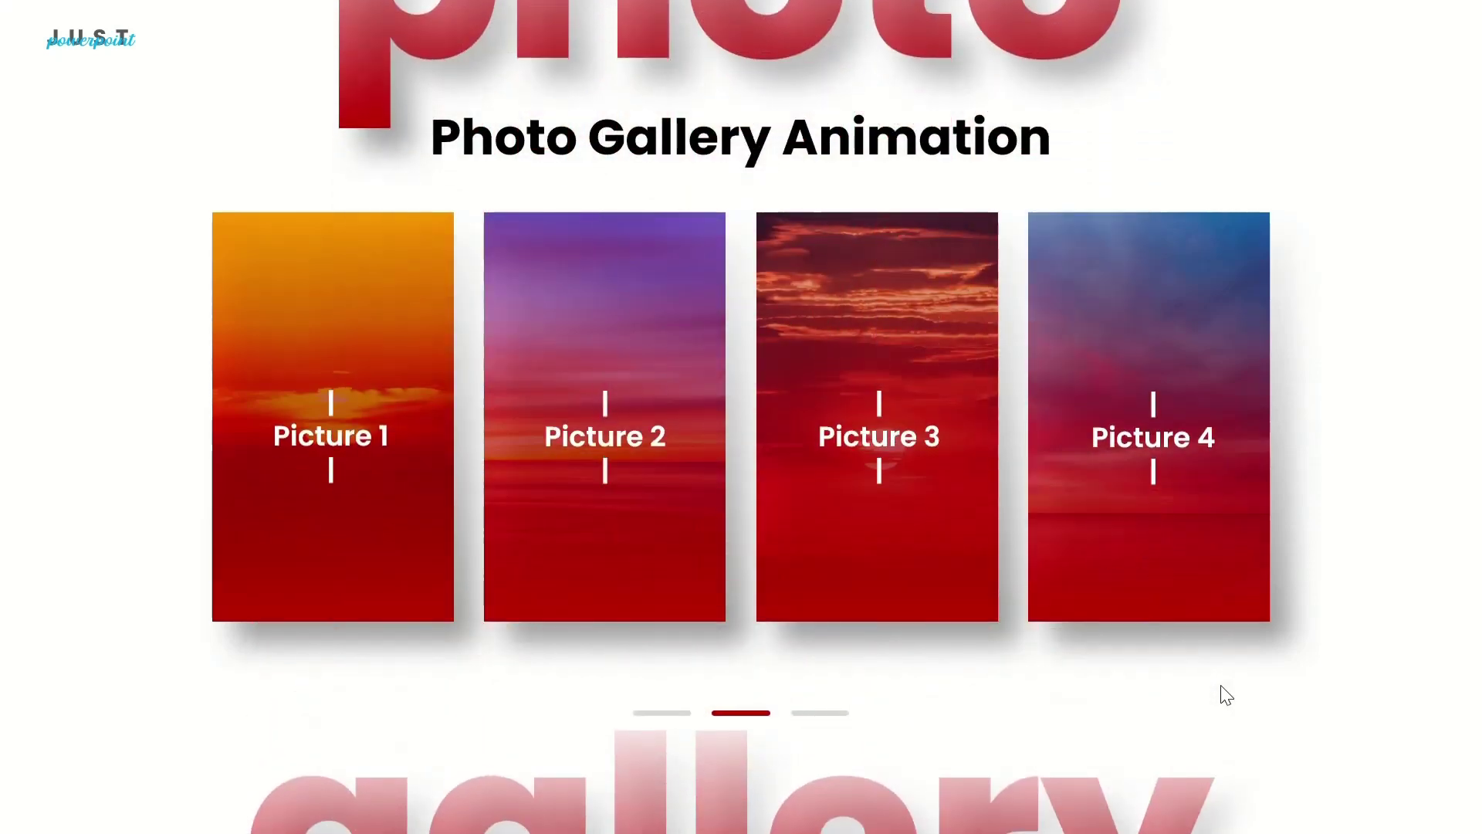
Step: Preview the gallery slides, then draw a wide text box near the slide top
click(1227, 695)
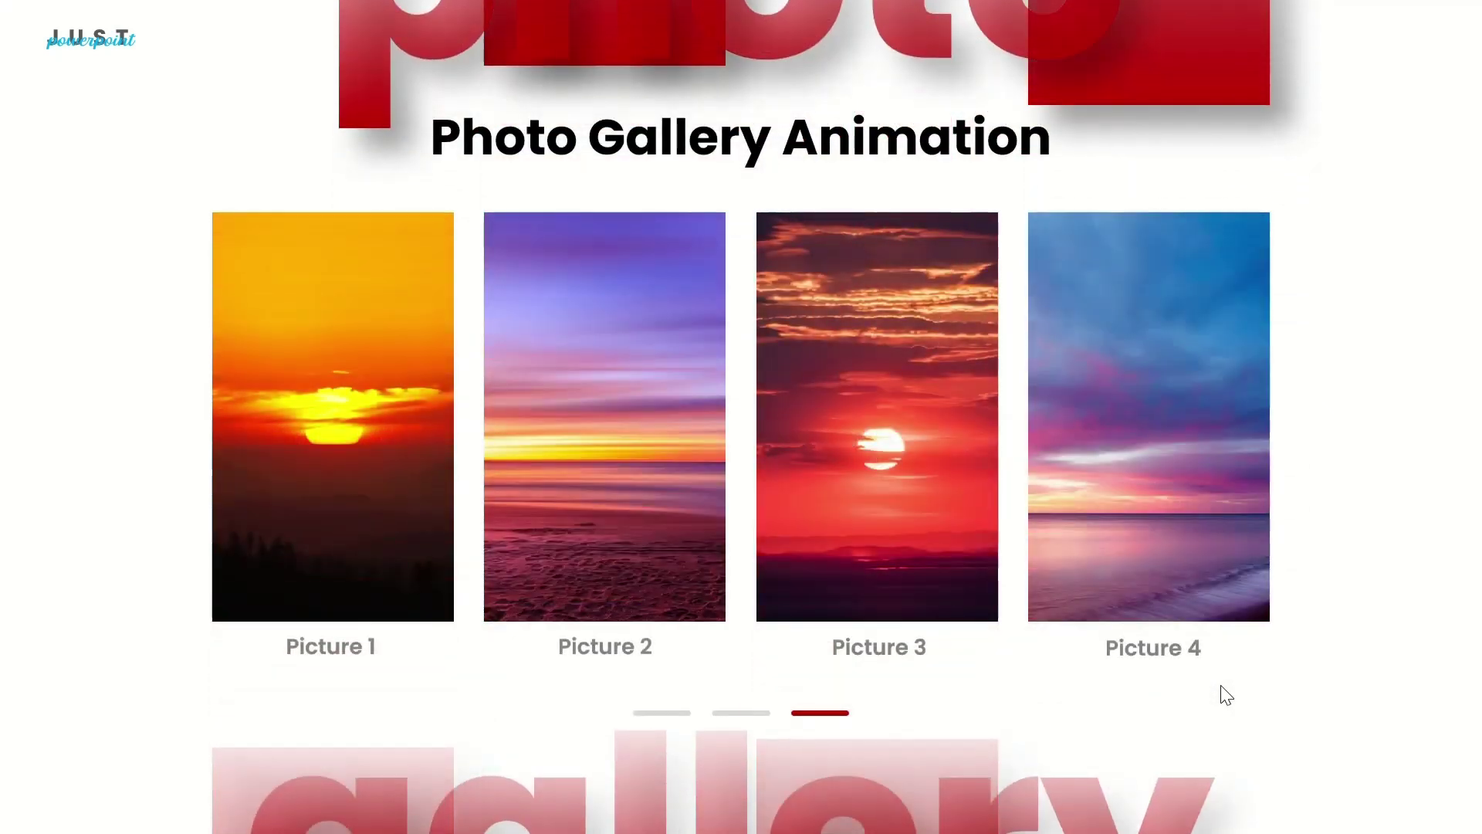
key(Left)
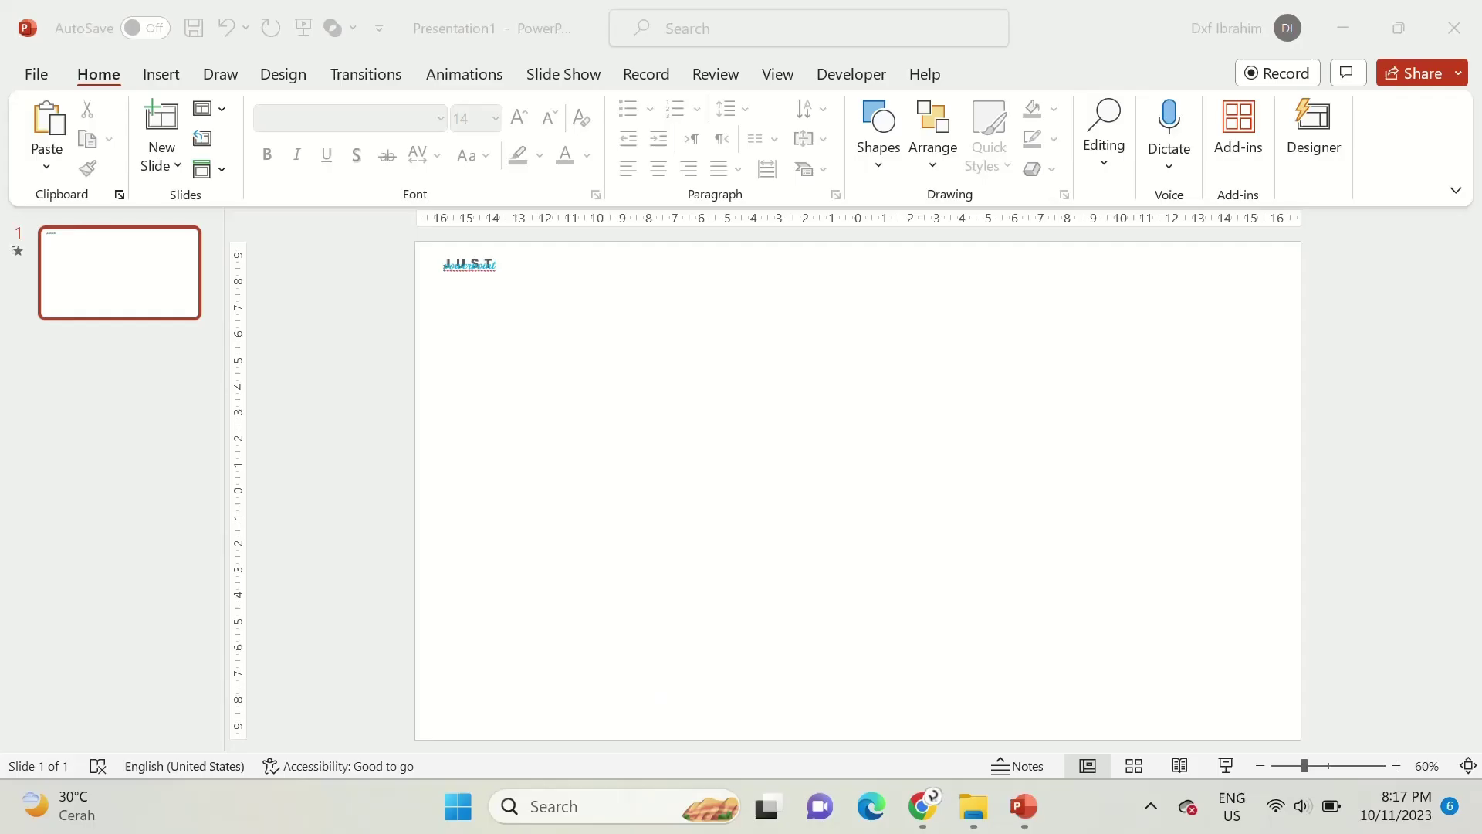
click(878, 131)
click(868, 222)
drag(656, 370, 1035, 409)
Step: Type a bold, centred 'Photo Gallery Animation' heading in Poppins 32
click(400, 119)
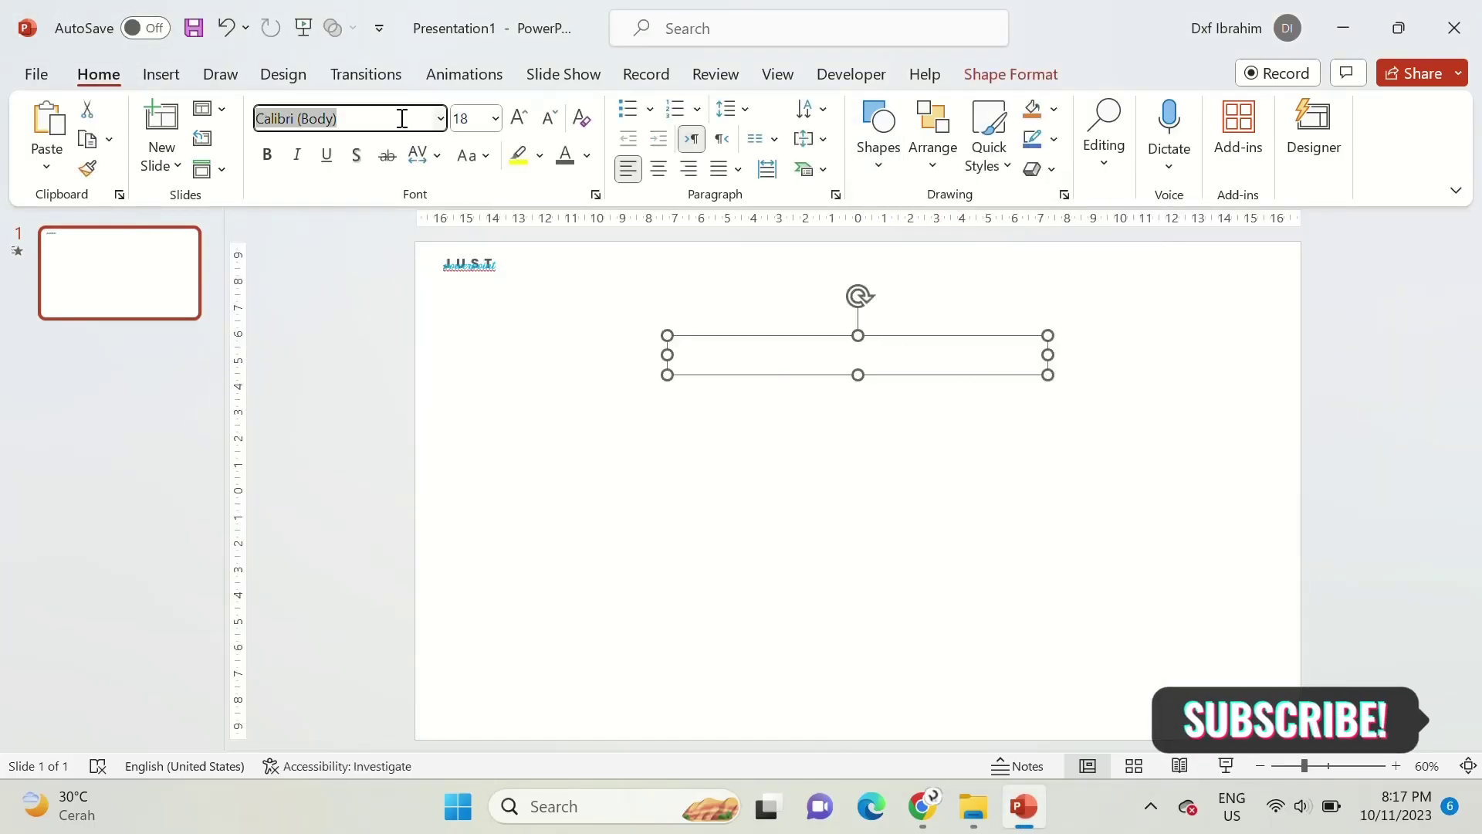
text(Poppins)
key(Tab)
text(32)
click(658, 168)
text(Photo)
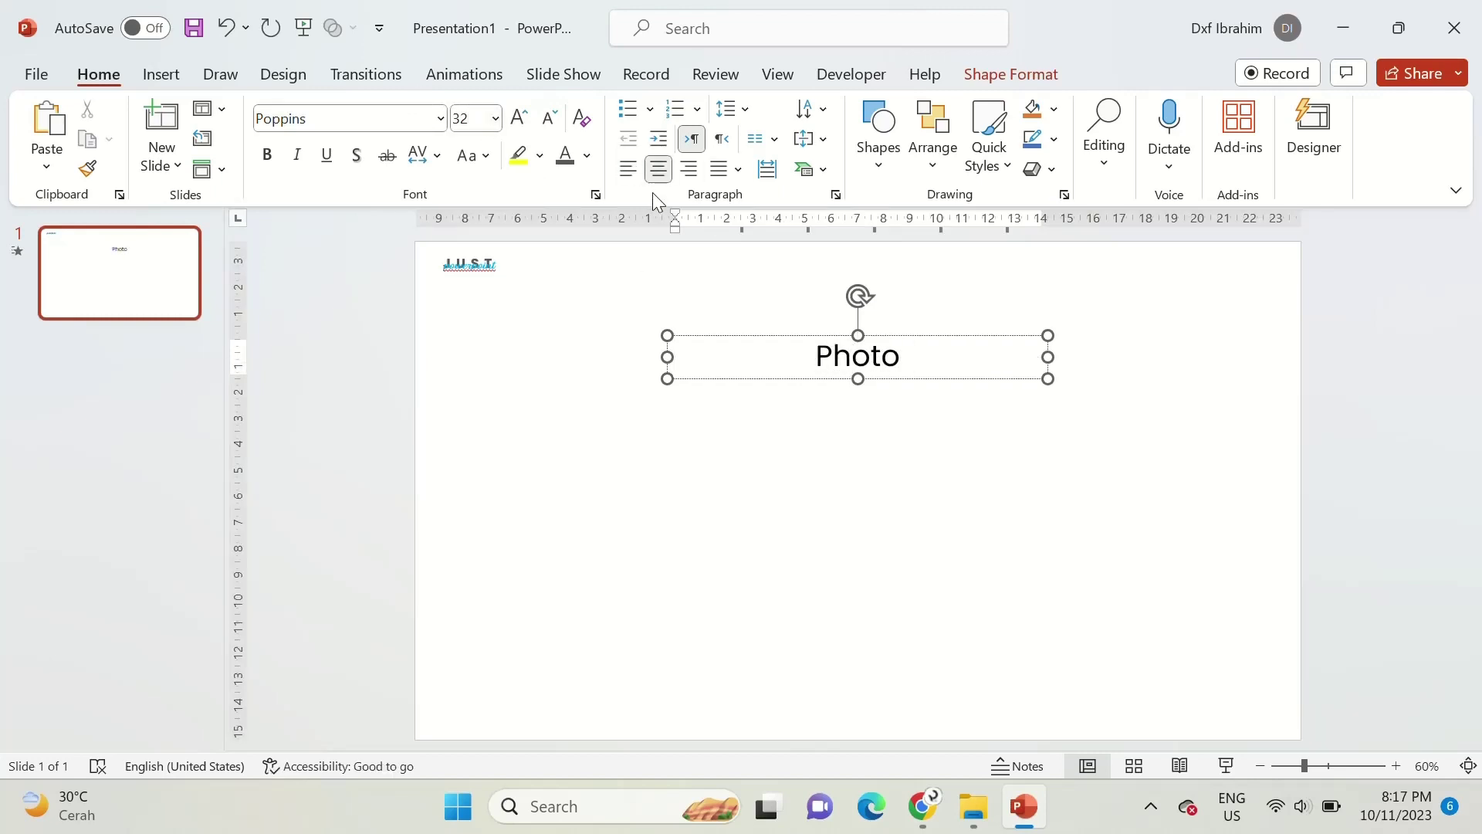
text( Gallery Animation)
click(651, 355)
key(ctrl+b)
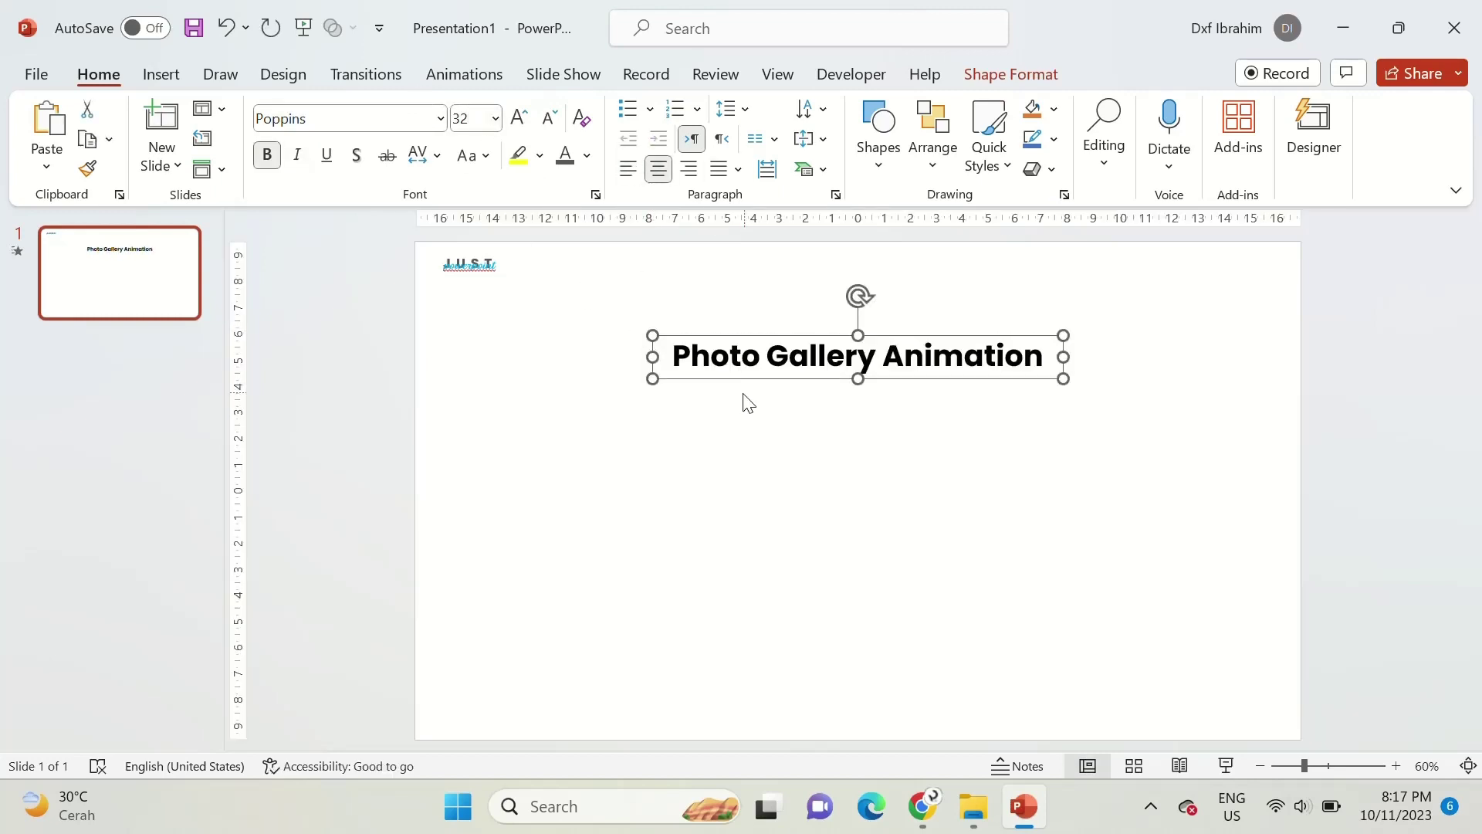
click(744, 401)
click(869, 160)
Step: Draw a tall blue rectangle and copy it into four evenly spaced rectangles
click(870, 377)
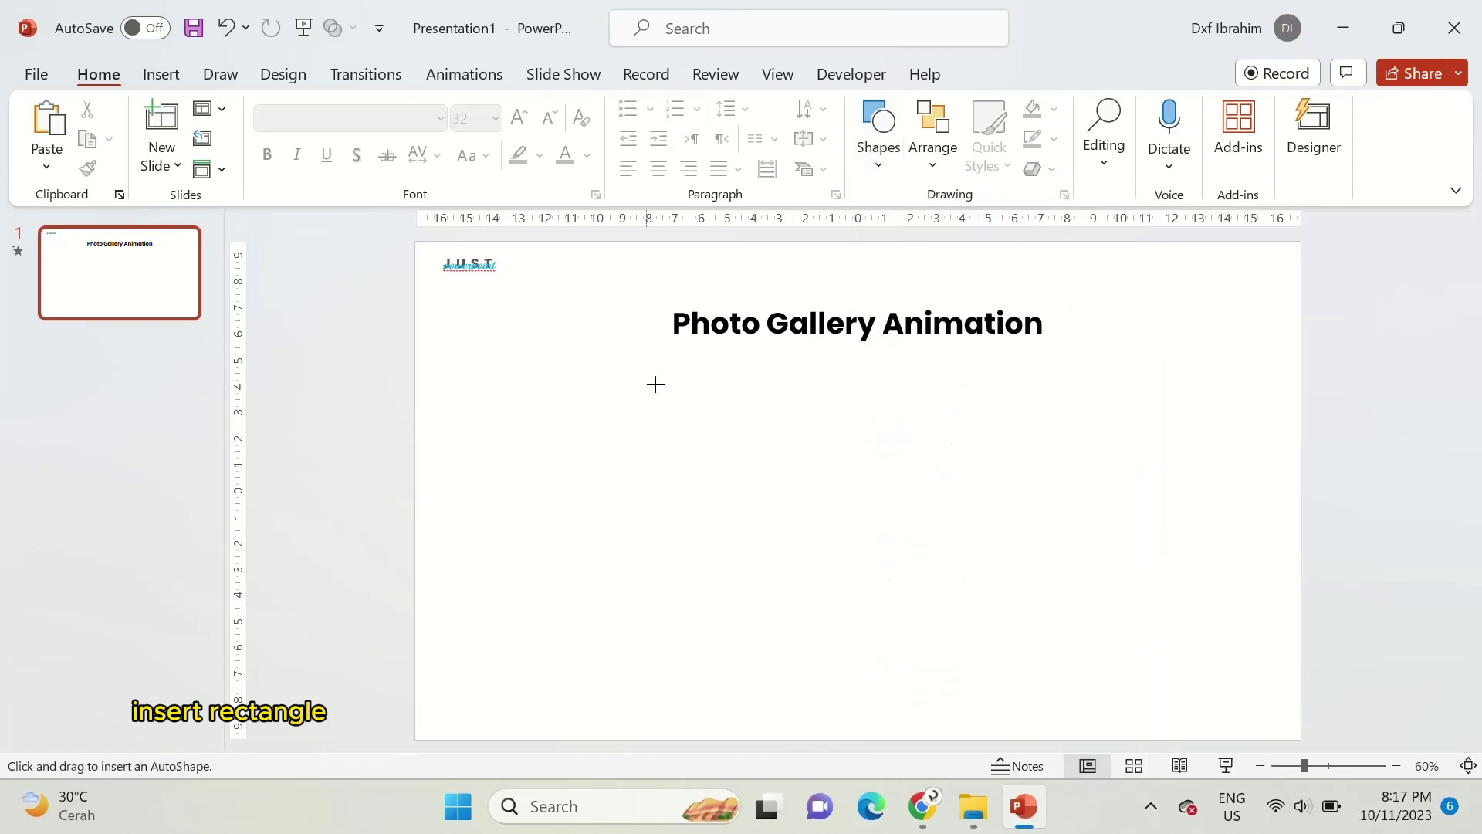
mouse_move(517, 375)
mouse_down()
mouse_move(666, 621)
mouse_move(625, 582)
mouse_move(638, 573)
mouse_up()
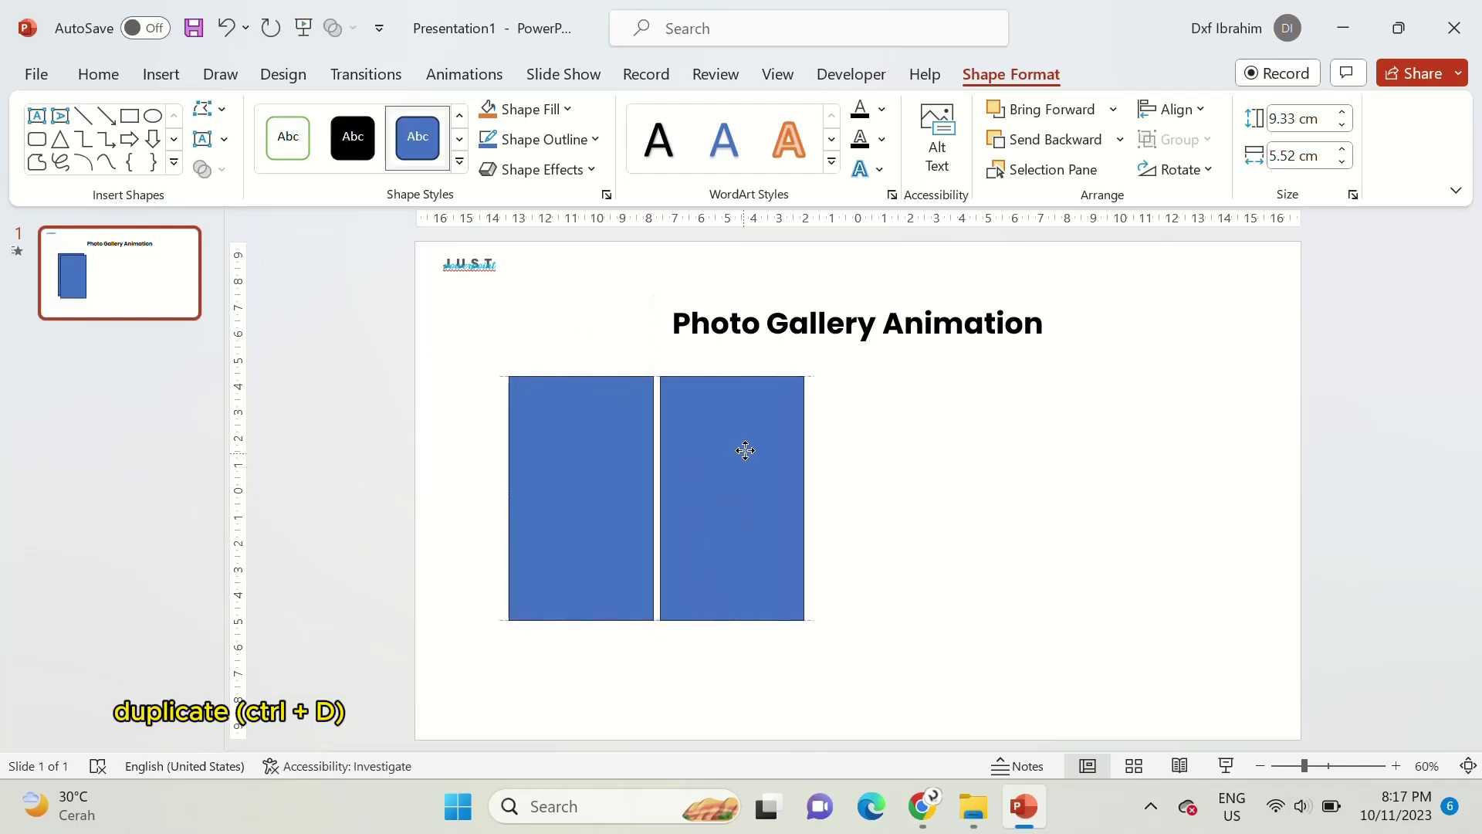
mouse_move(615, 476)
mouse_down()
mouse_move(747, 449)
mouse_move(744, 493)
mouse_up()
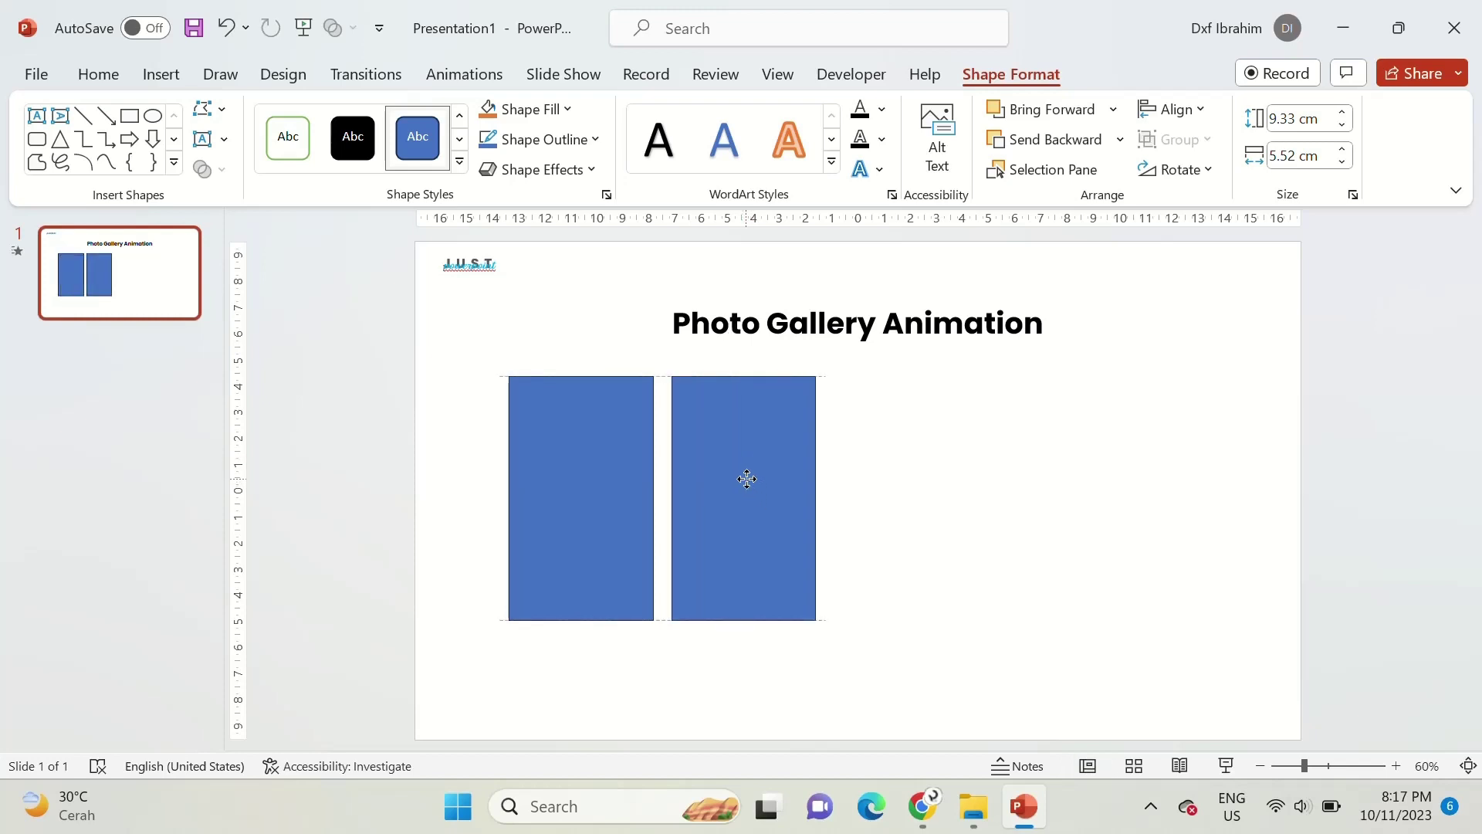
key(ctrl+d)
key(ctrl+d)
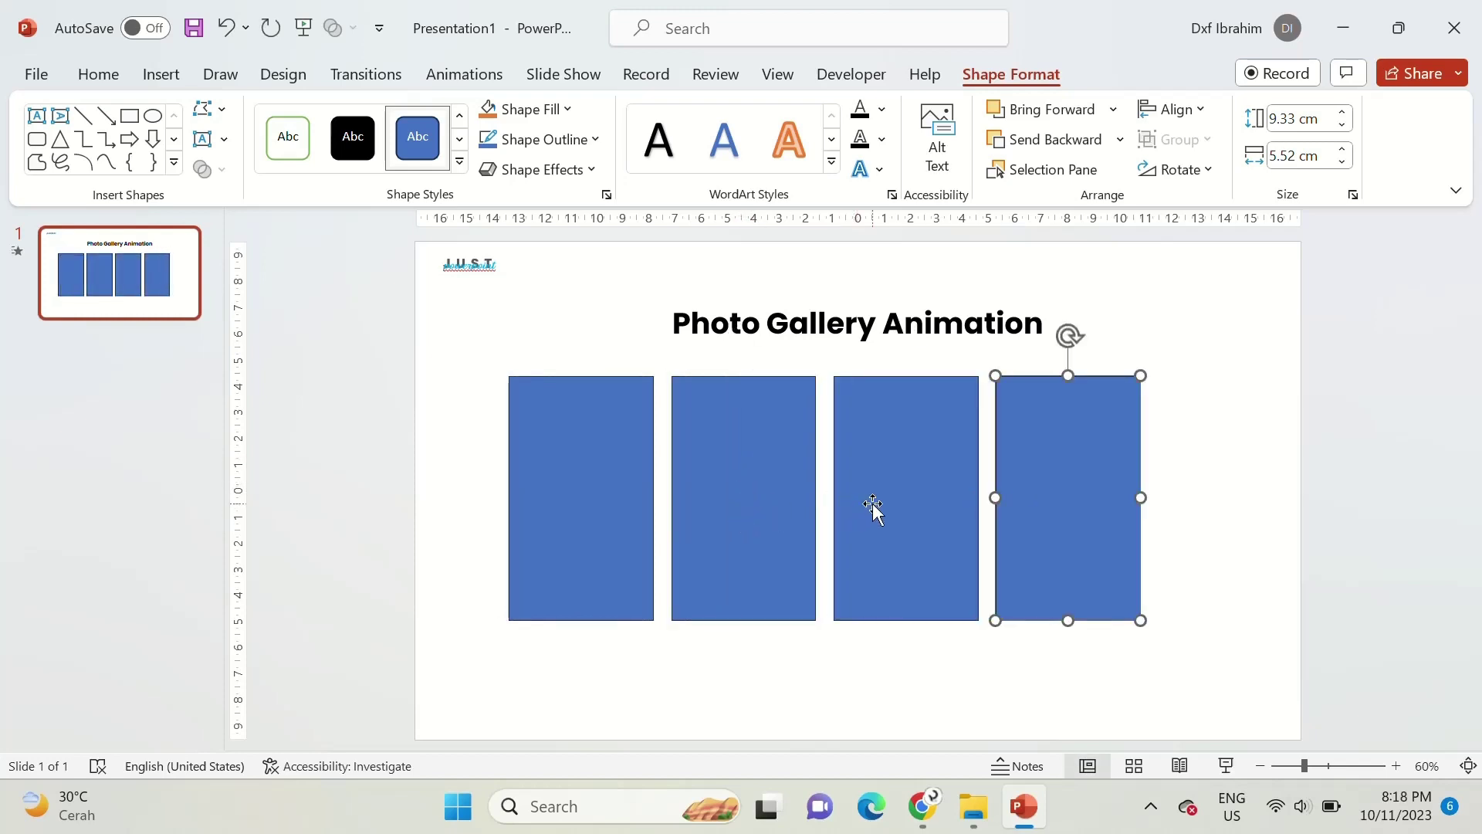
Step: Group the four rectangles, centre them, duplicate them in place, then ungroup
shift+click(873, 503)
shift+click(736, 504)
shift+click(614, 491)
key(ctrl+g)
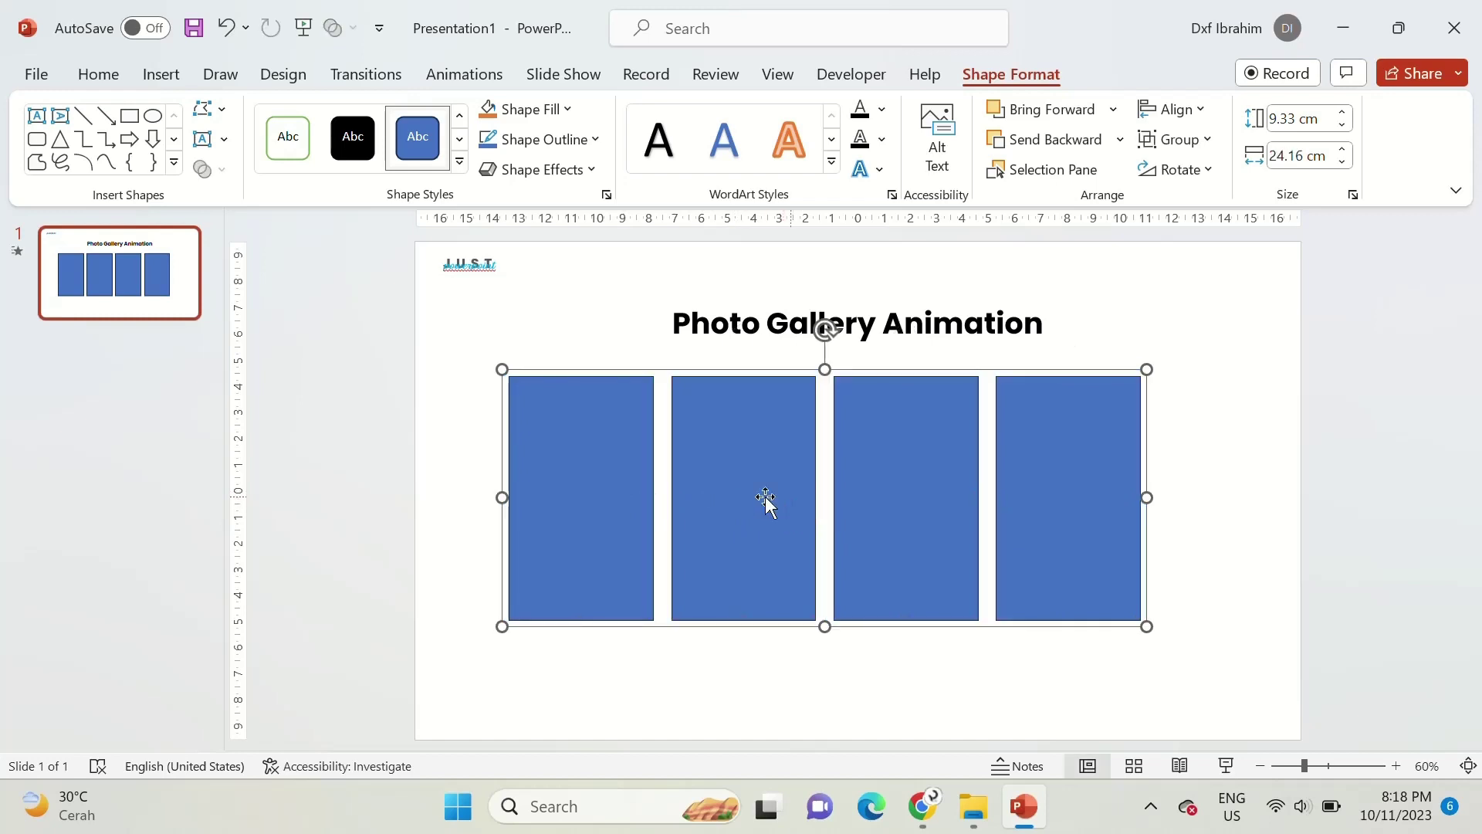
drag(738, 503, 799, 503)
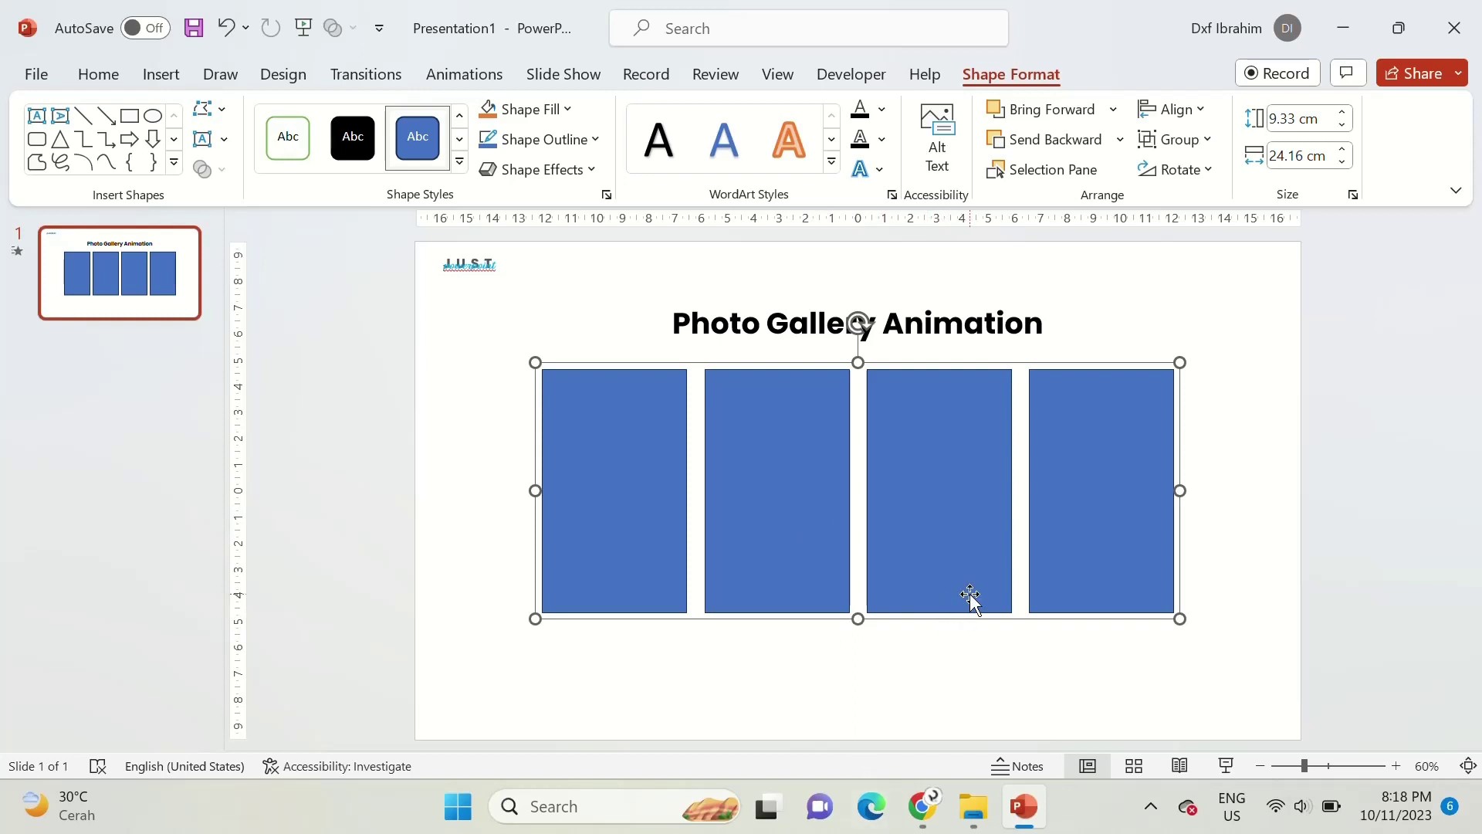
key(ctrl+d)
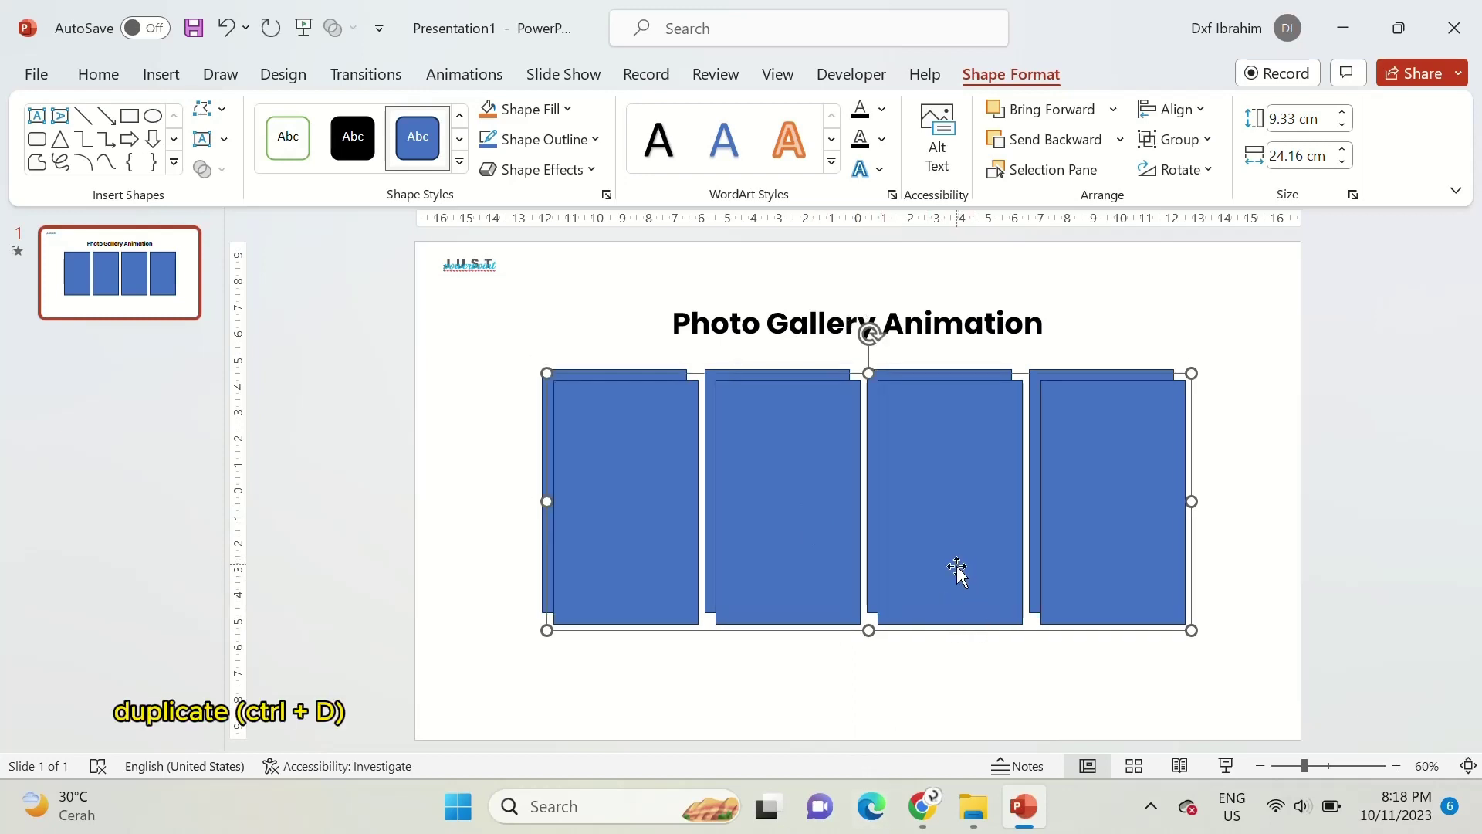
drag(955, 569, 947, 566)
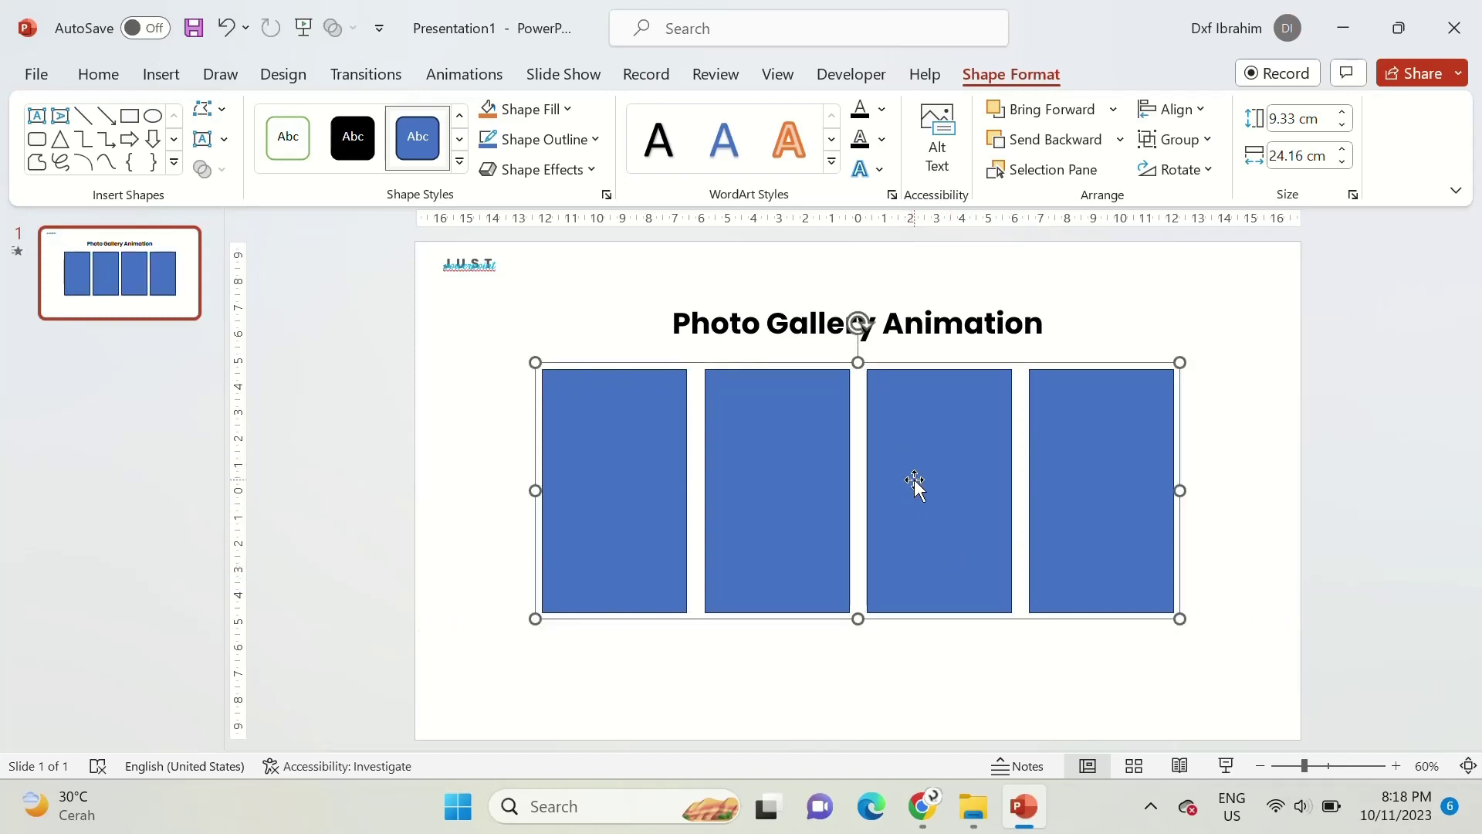
key(ctrl+shift+g)
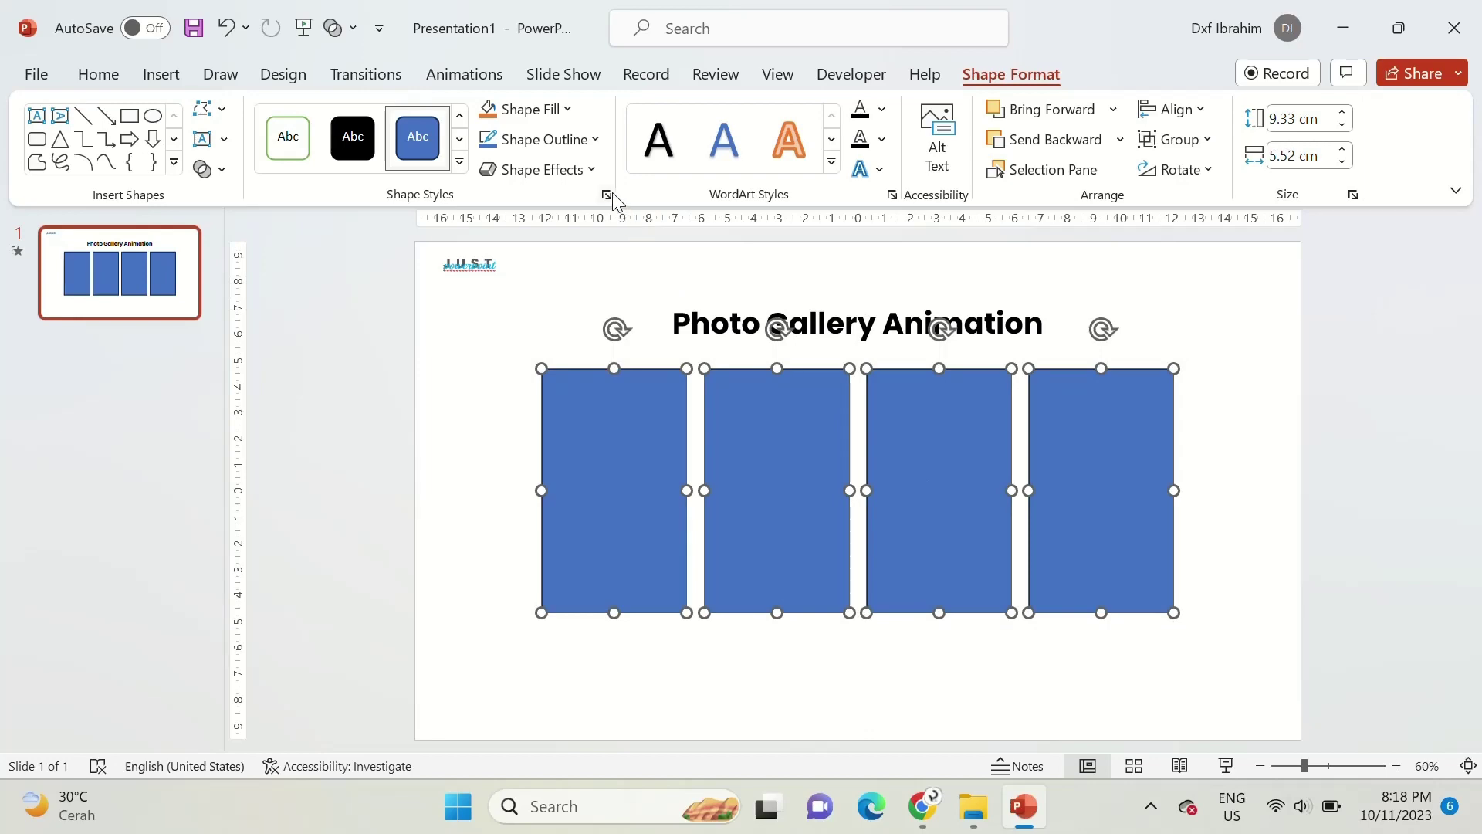
Step: Switch the rectangles to a gradient fill and remove the extra gradient stop
click(607, 194)
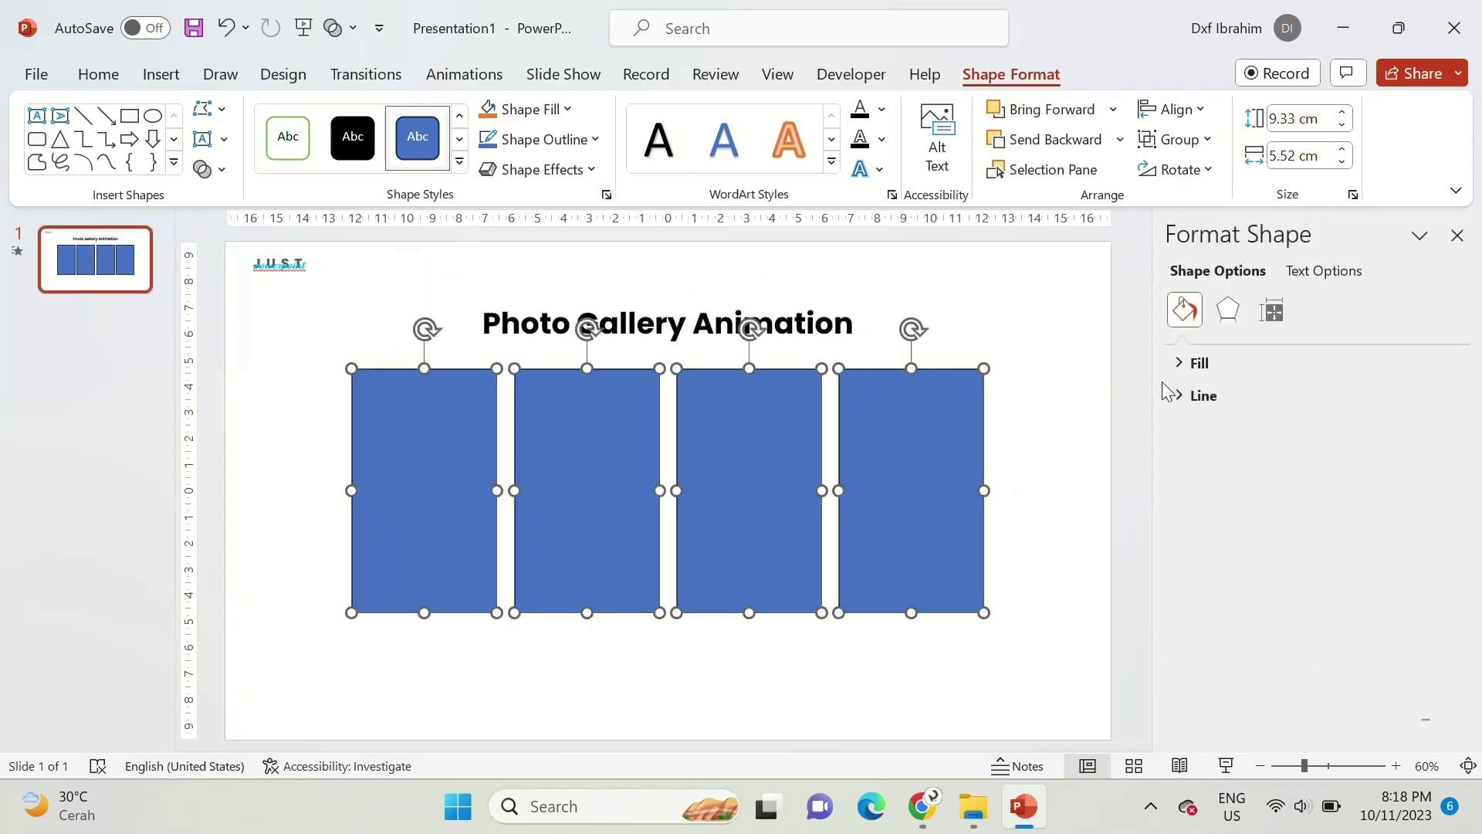
click(1211, 364)
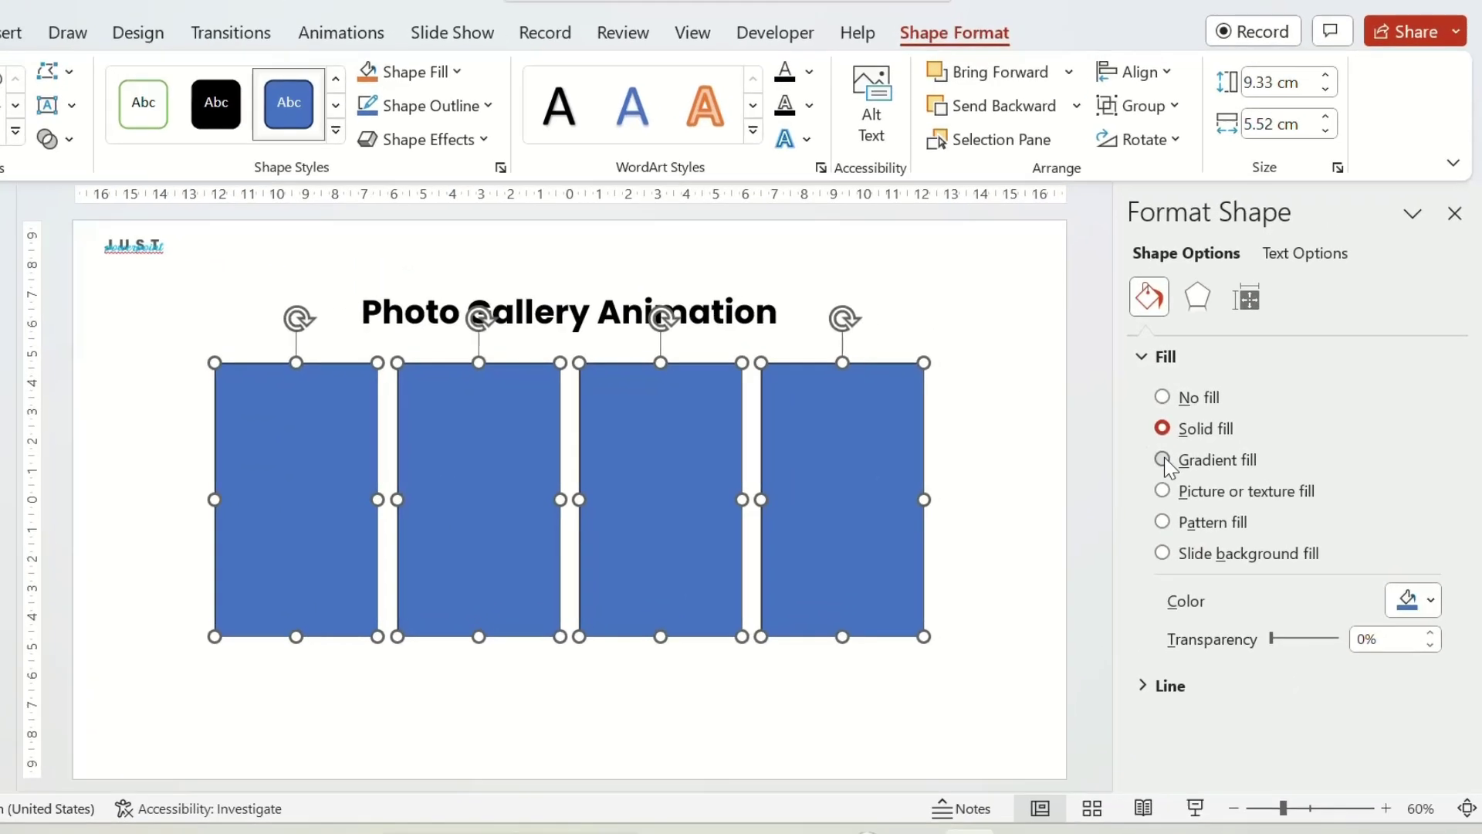
click(1199, 456)
scroll(1129, 482, down, 3)
click(1278, 558)
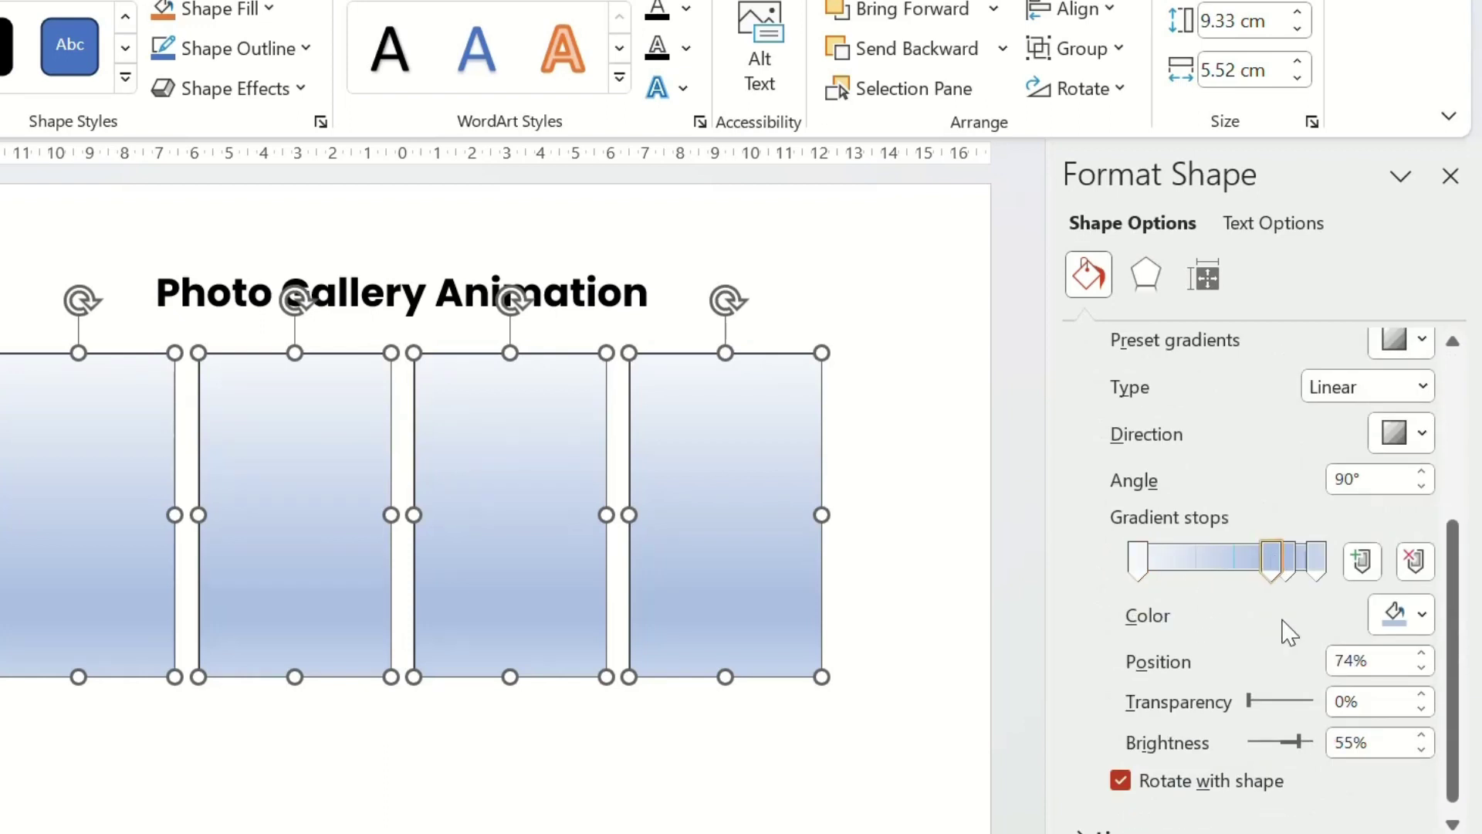
drag(1293, 564, 1307, 652)
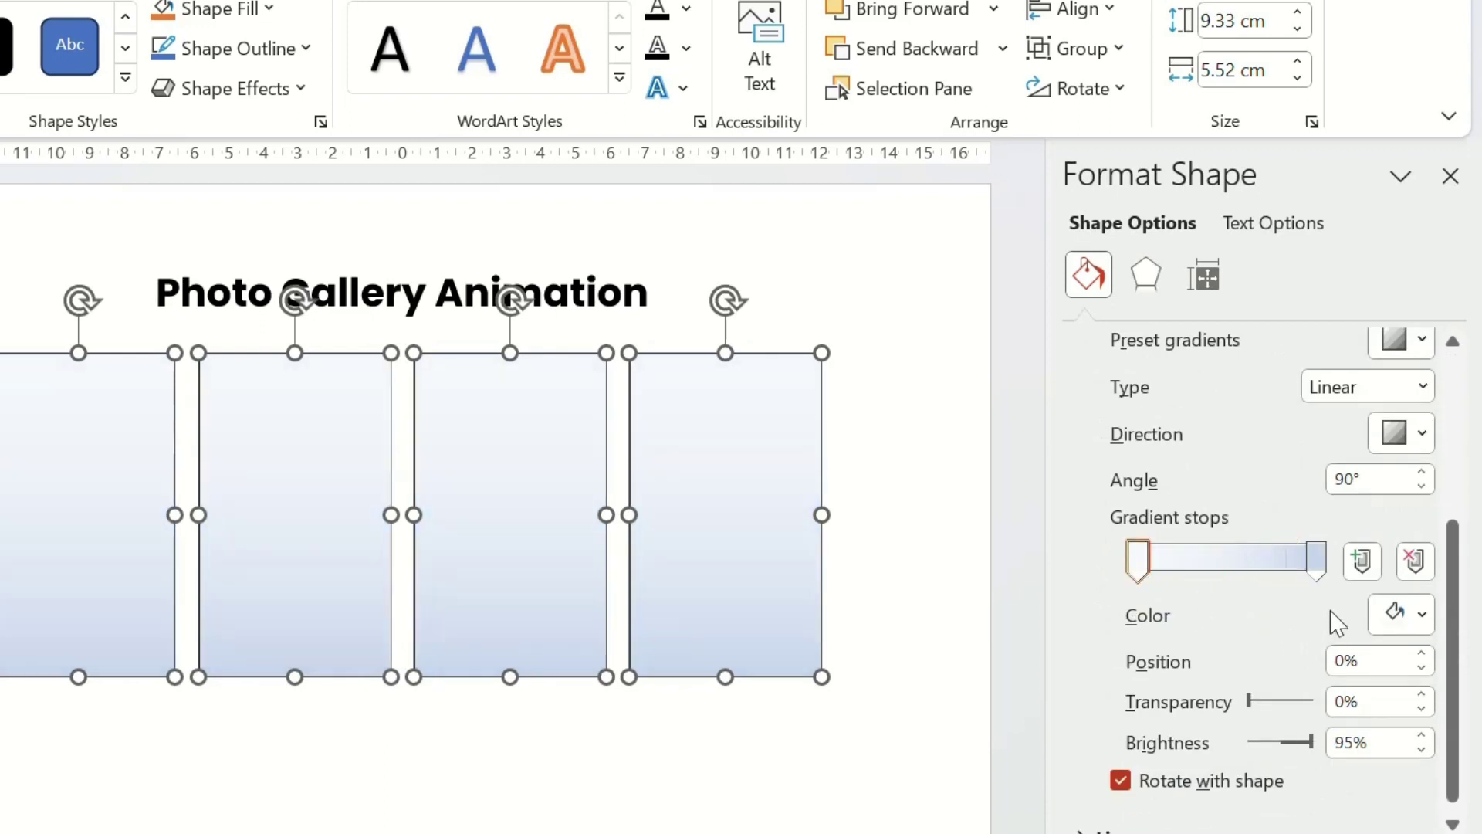
Step: Make both gradient stops dark red, with the left stop 90% transparent
click(1320, 572)
click(1397, 613)
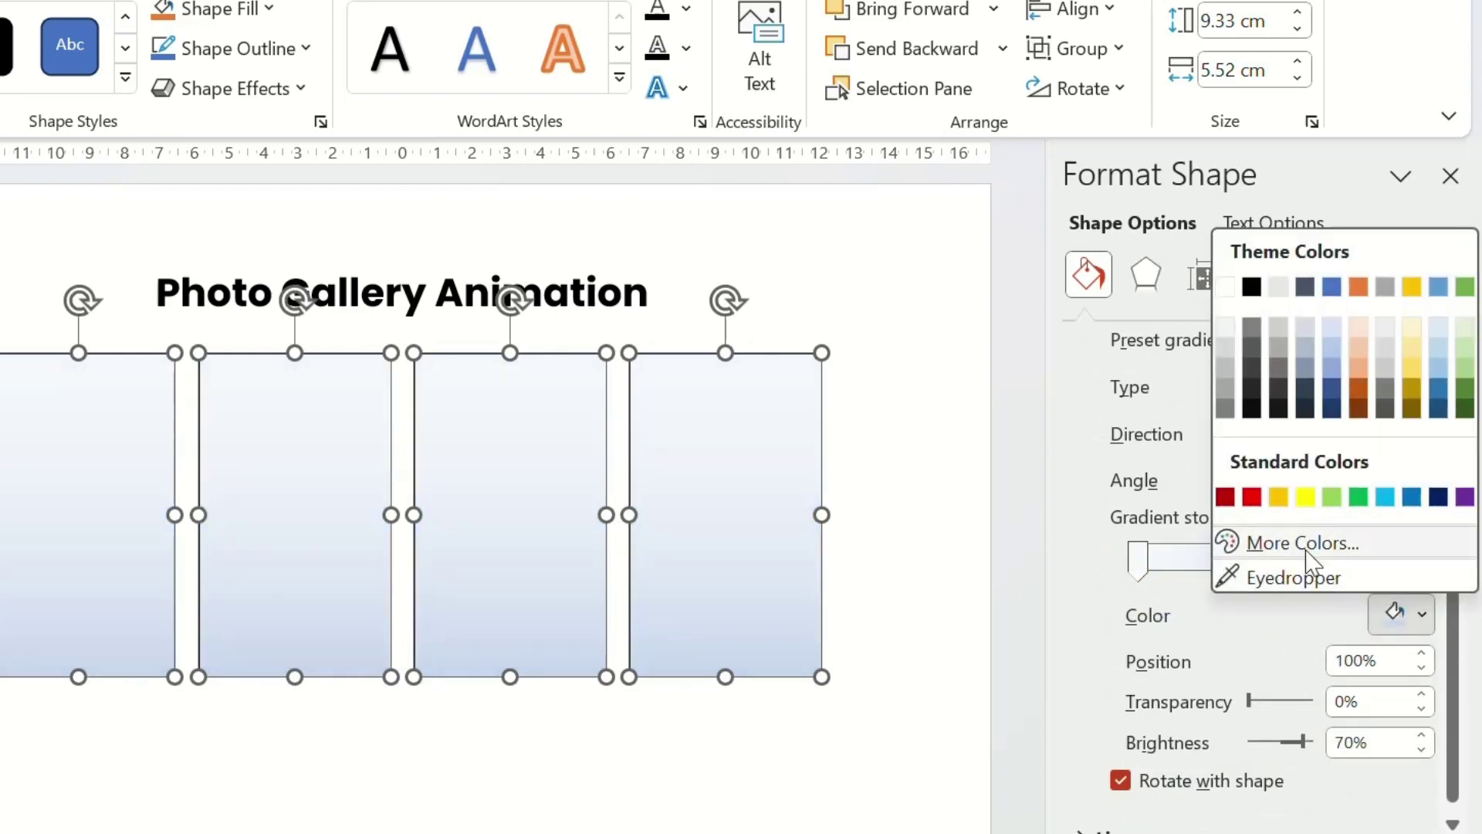
click(1225, 497)
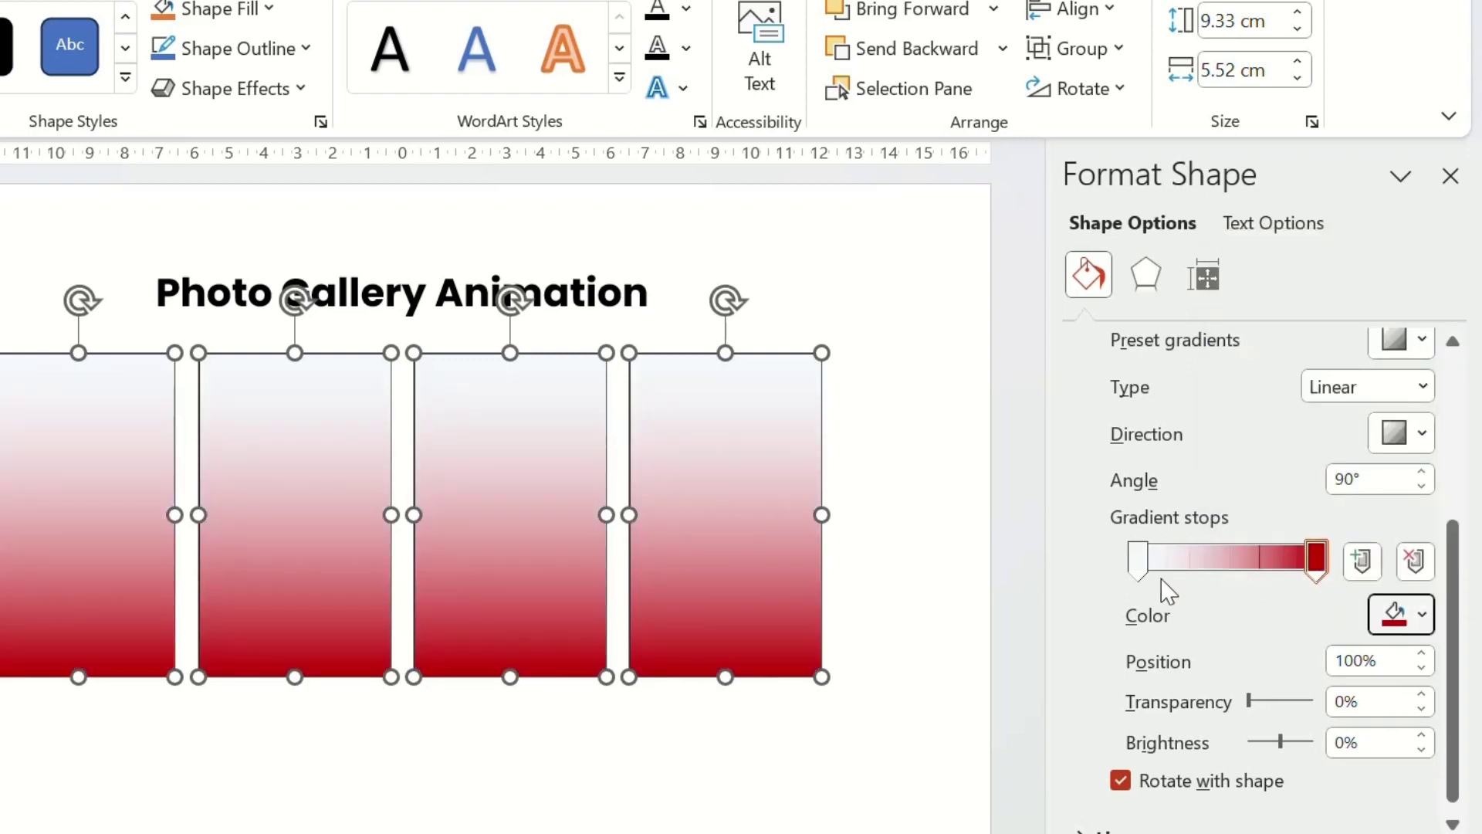
click(1138, 560)
click(1402, 614)
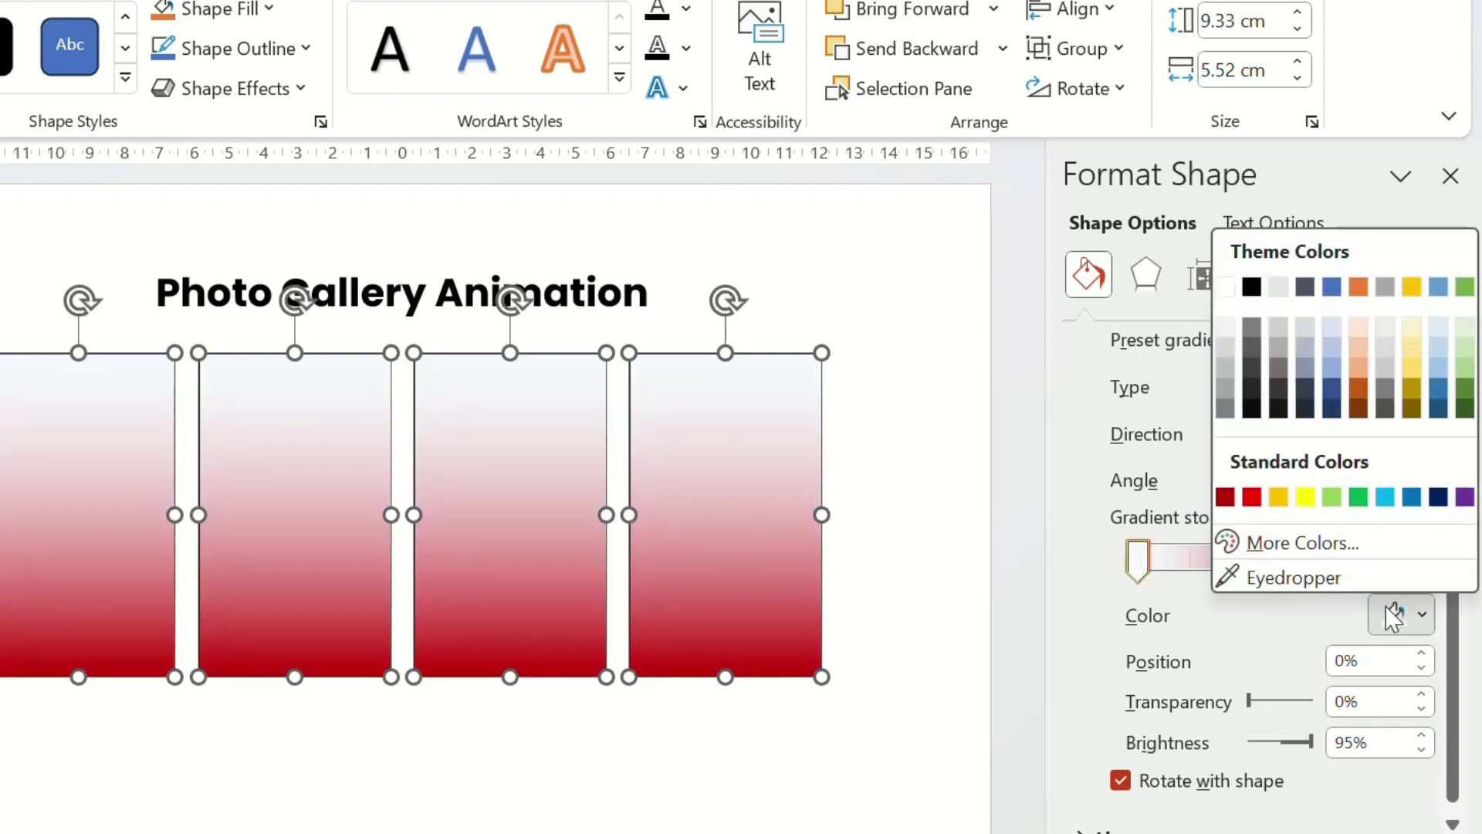
click(1226, 497)
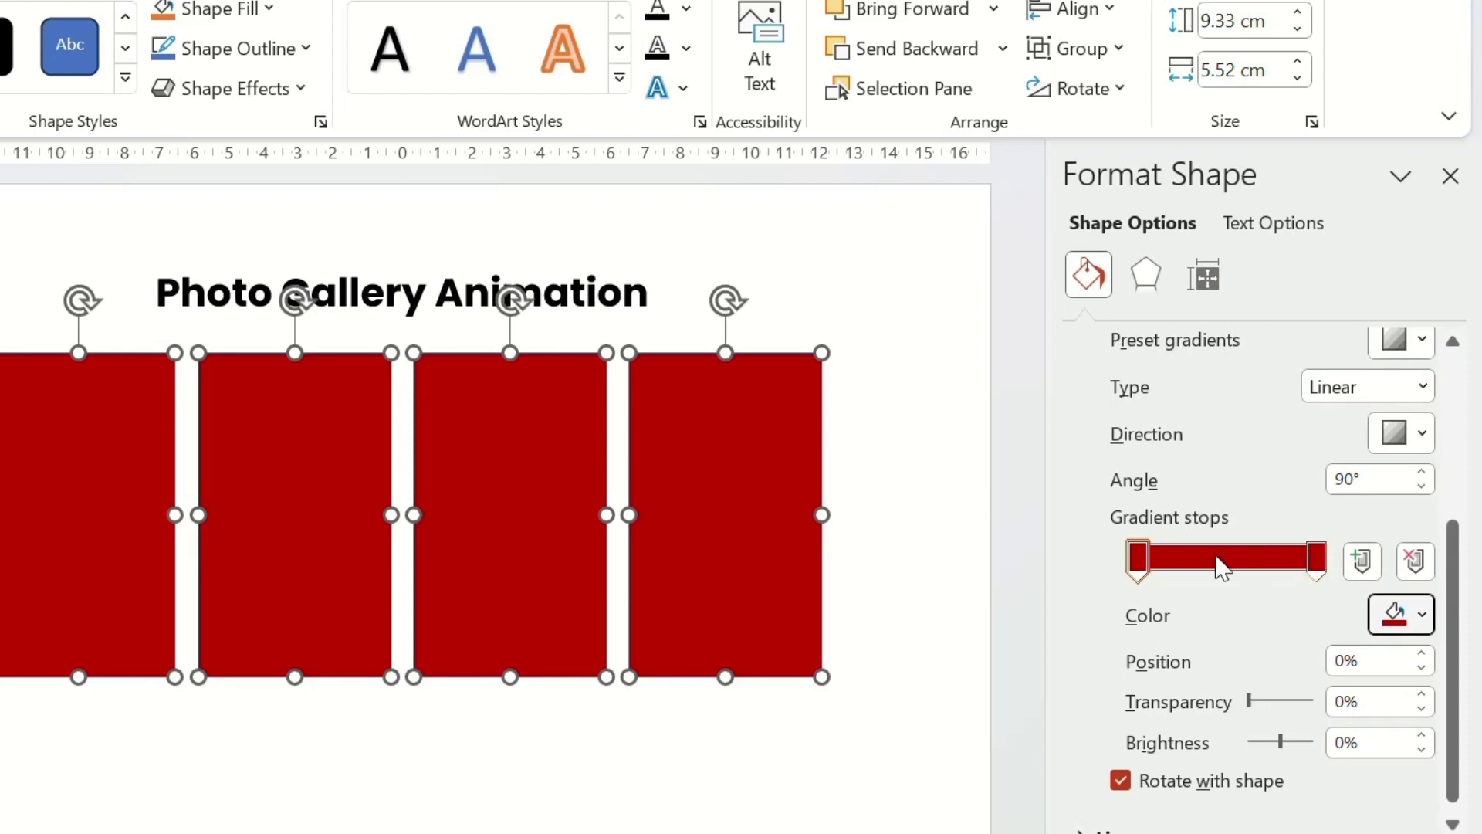
drag(1248, 700, 1305, 700)
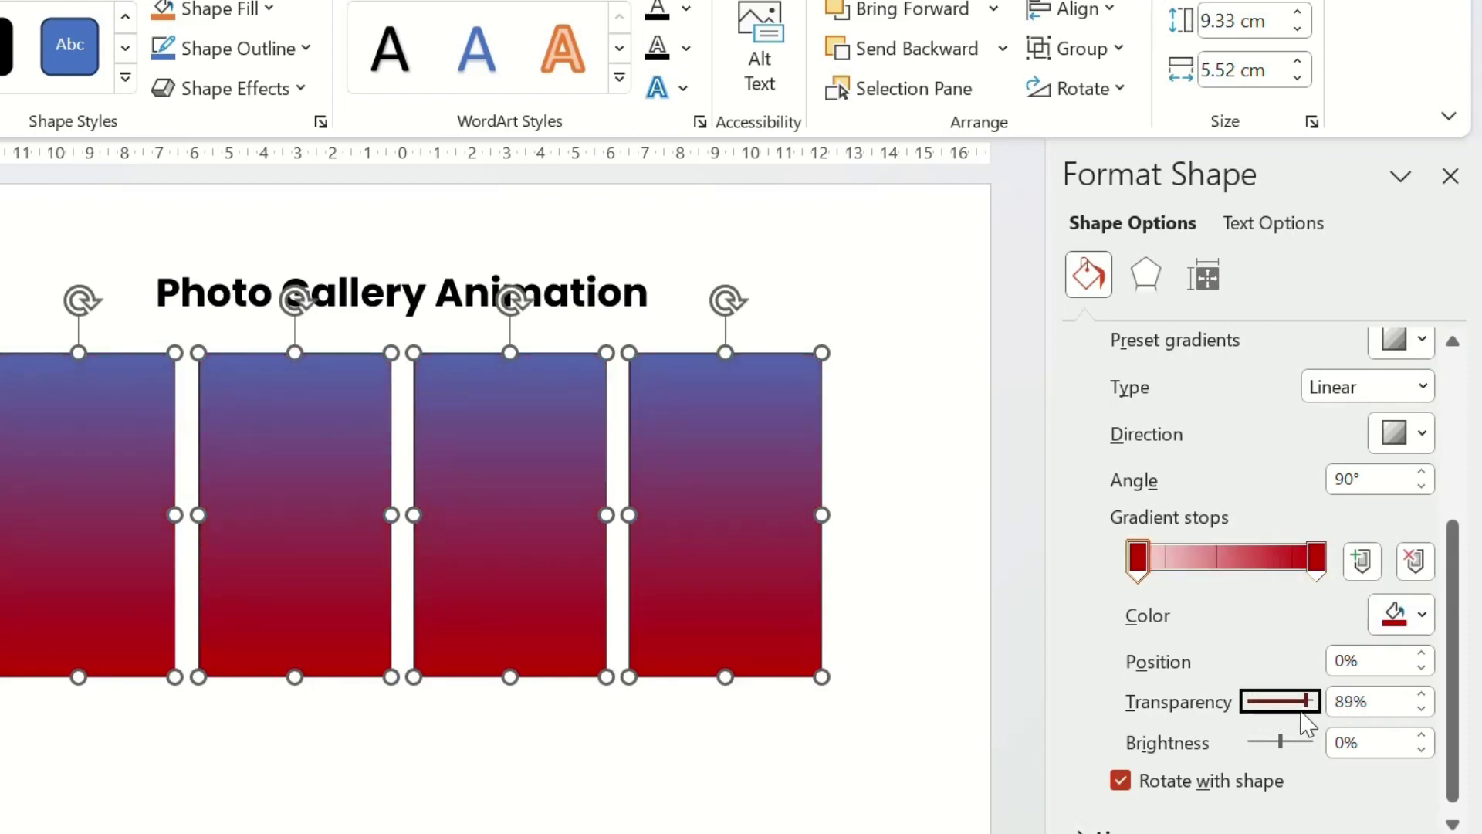
click(1423, 694)
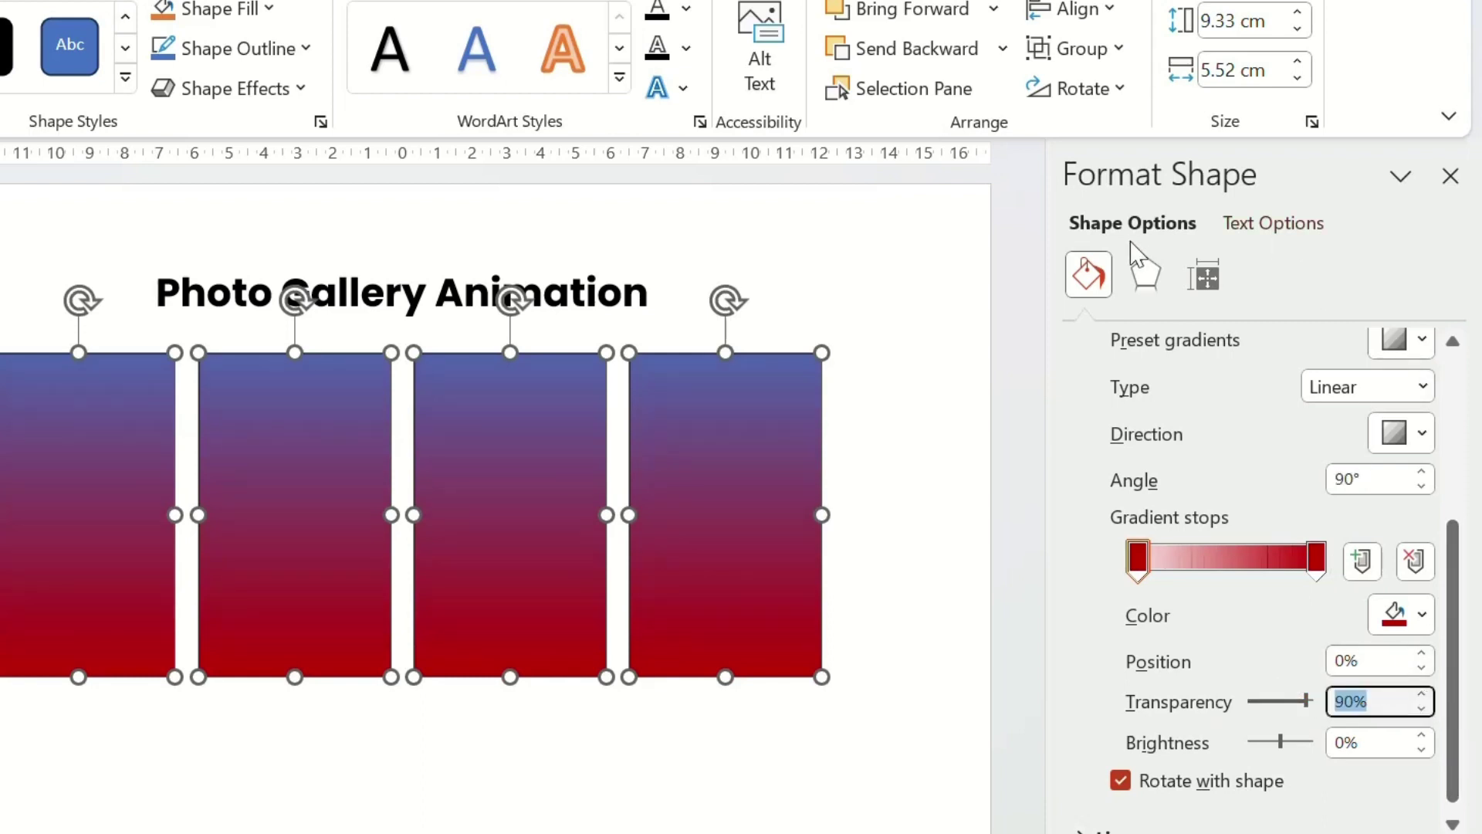
click(1143, 272)
click(1133, 345)
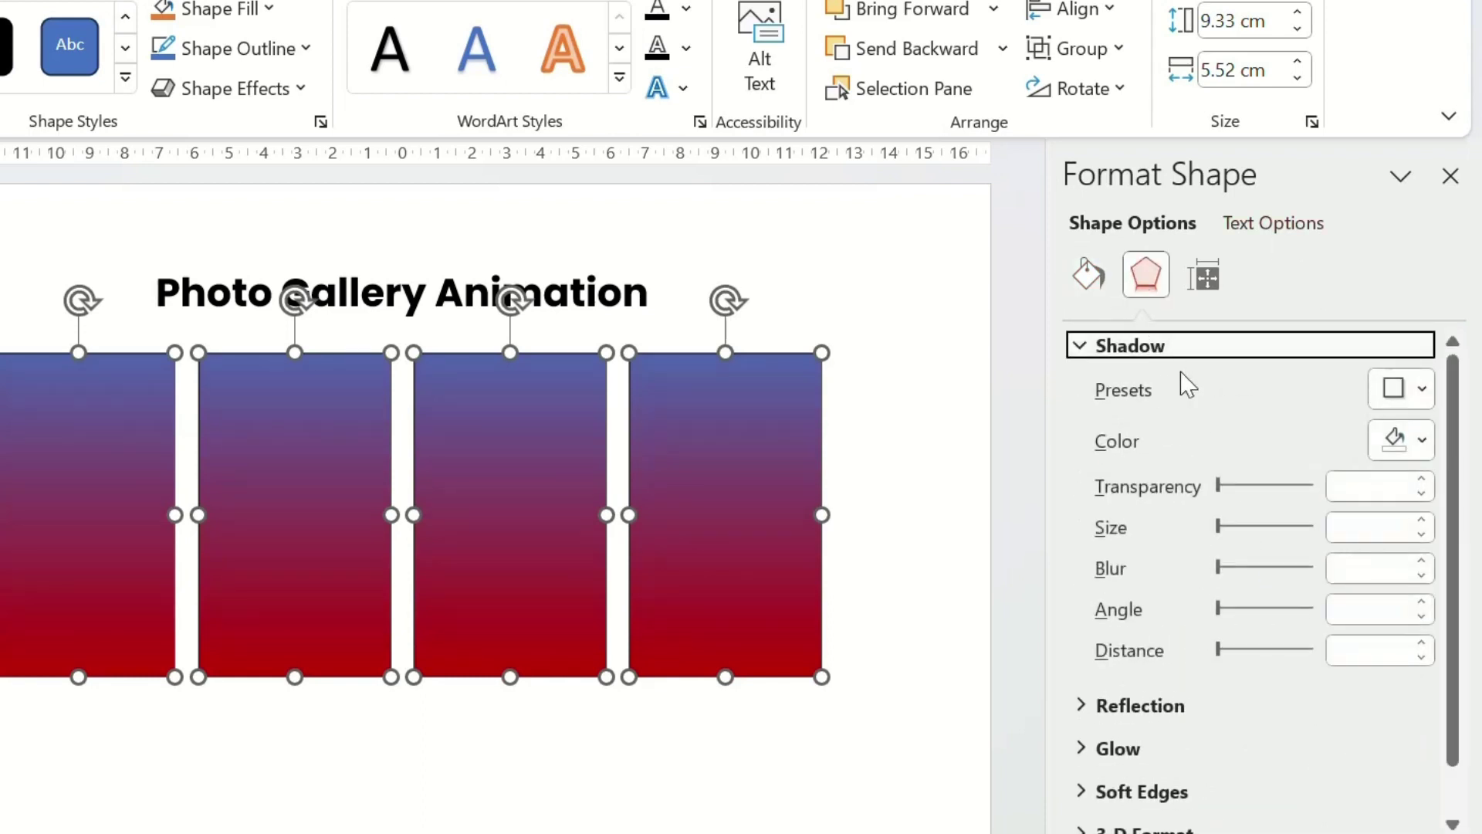
Step: Give the cards an outer drop shadow with 21 pt blur and 20 pt distance
click(1402, 390)
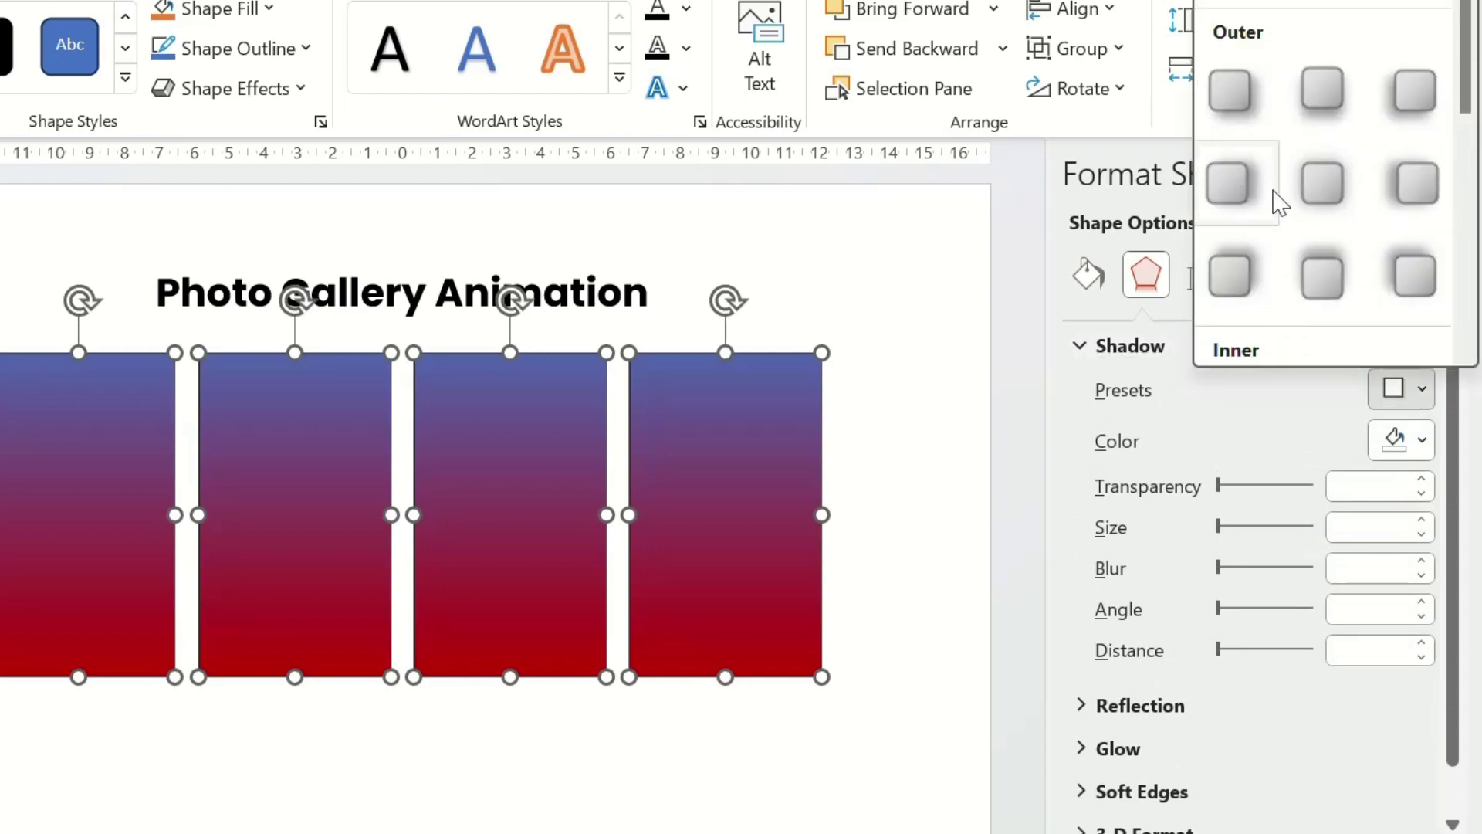
click(1231, 91)
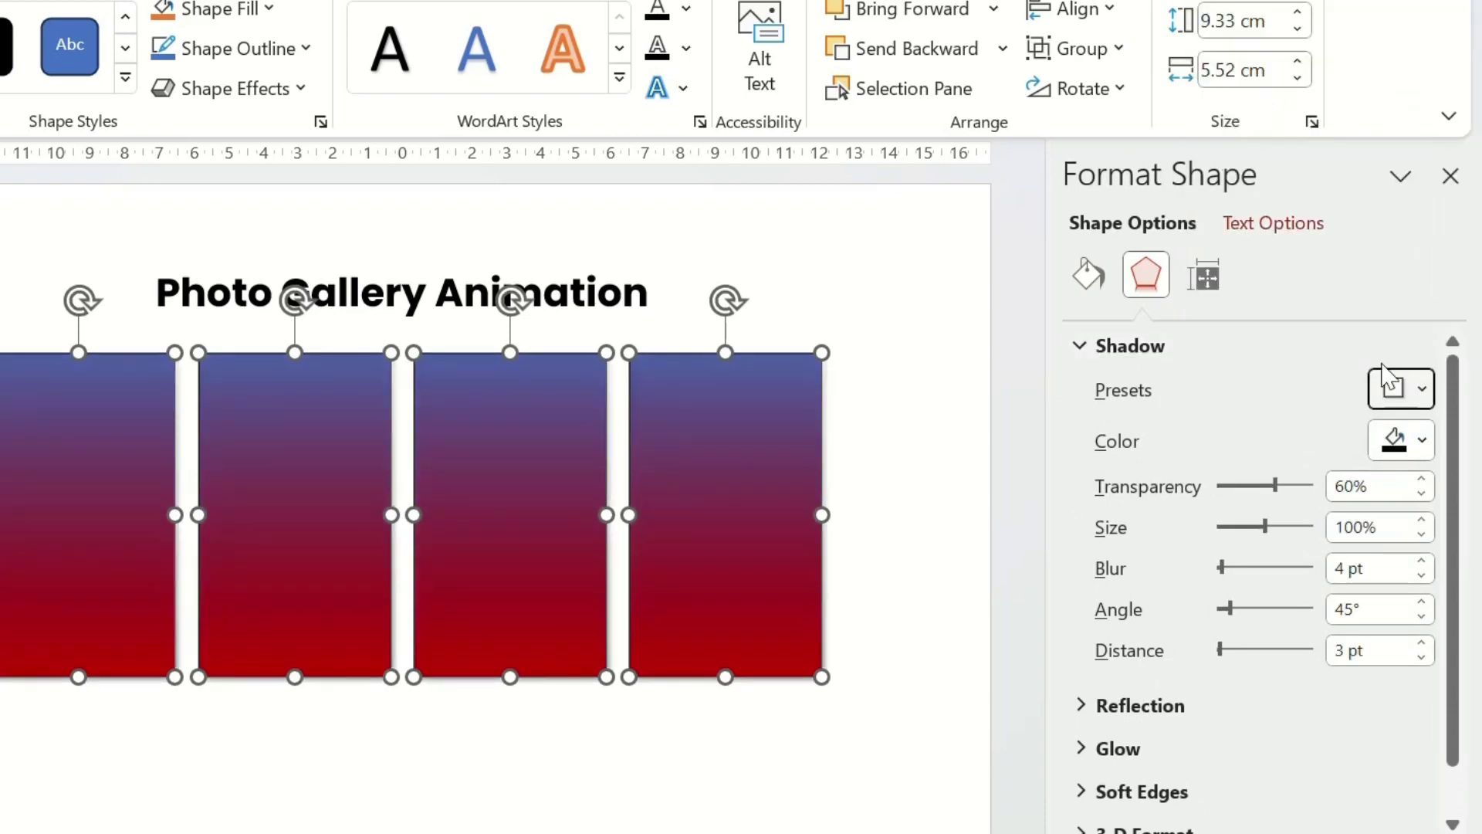
click(1421, 562)
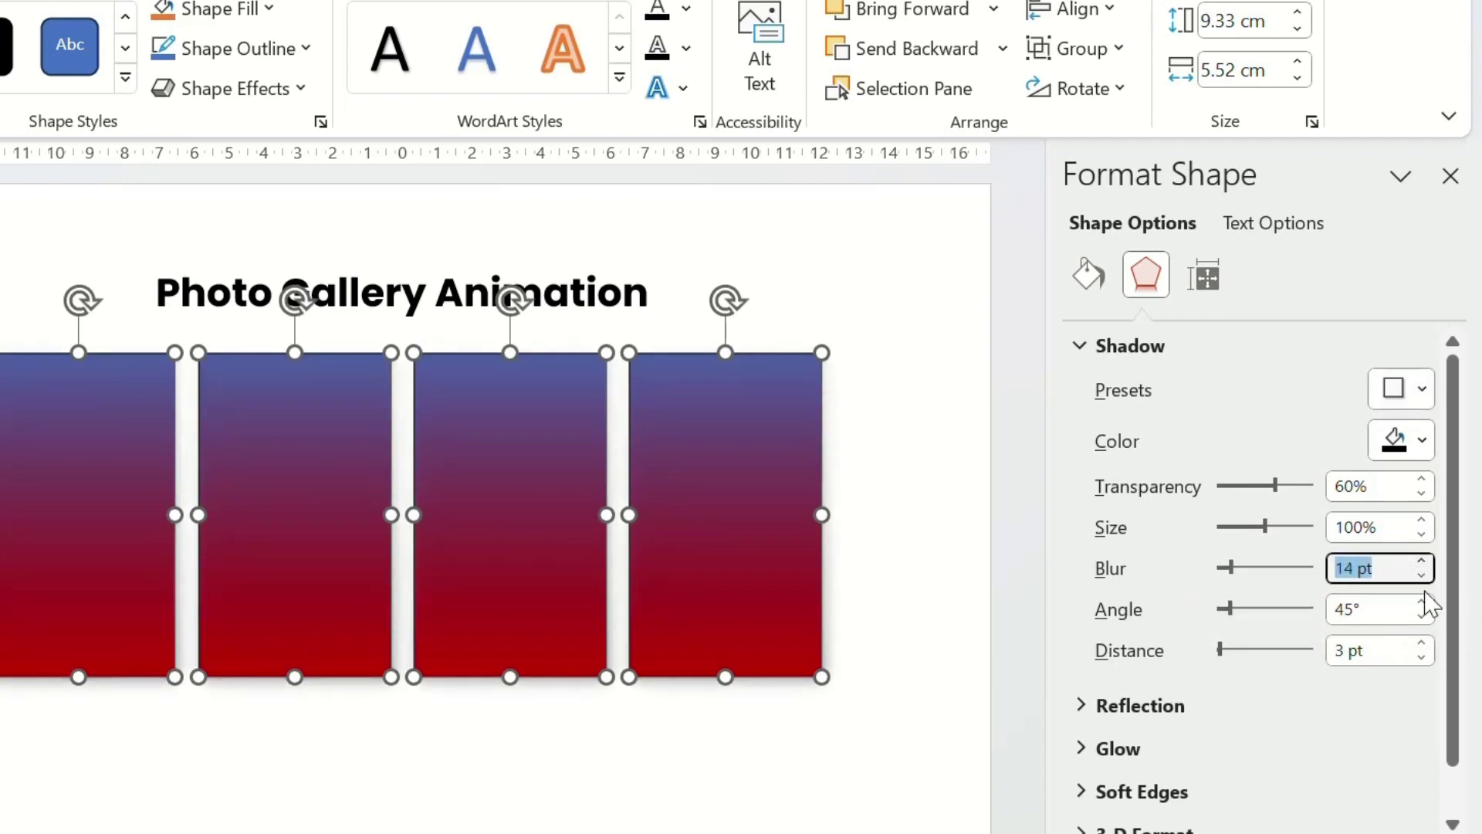
click(1421, 643)
click(1421, 643)
click(1422, 643)
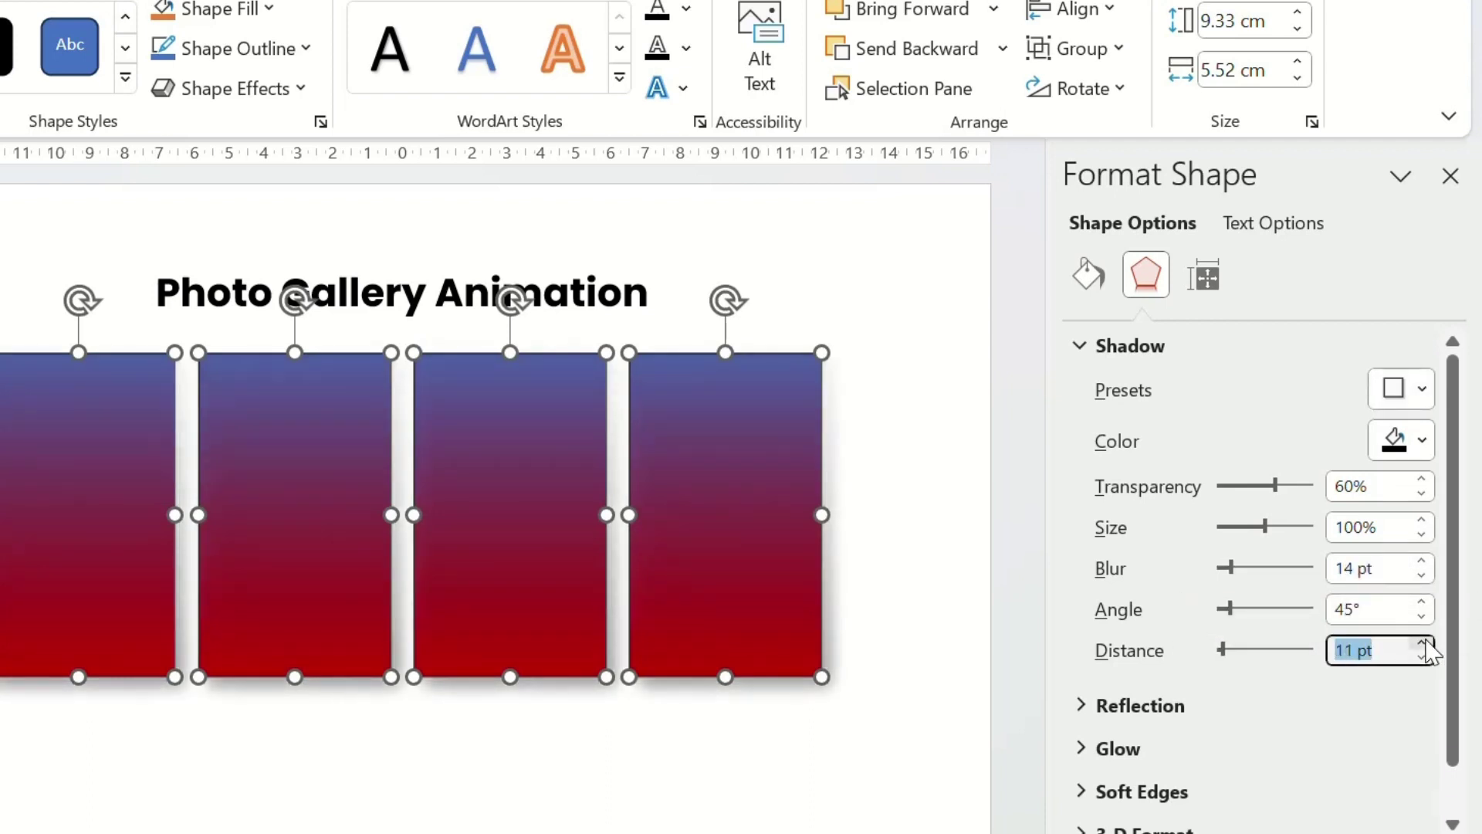
click(1423, 643)
click(1423, 644)
click(1423, 643)
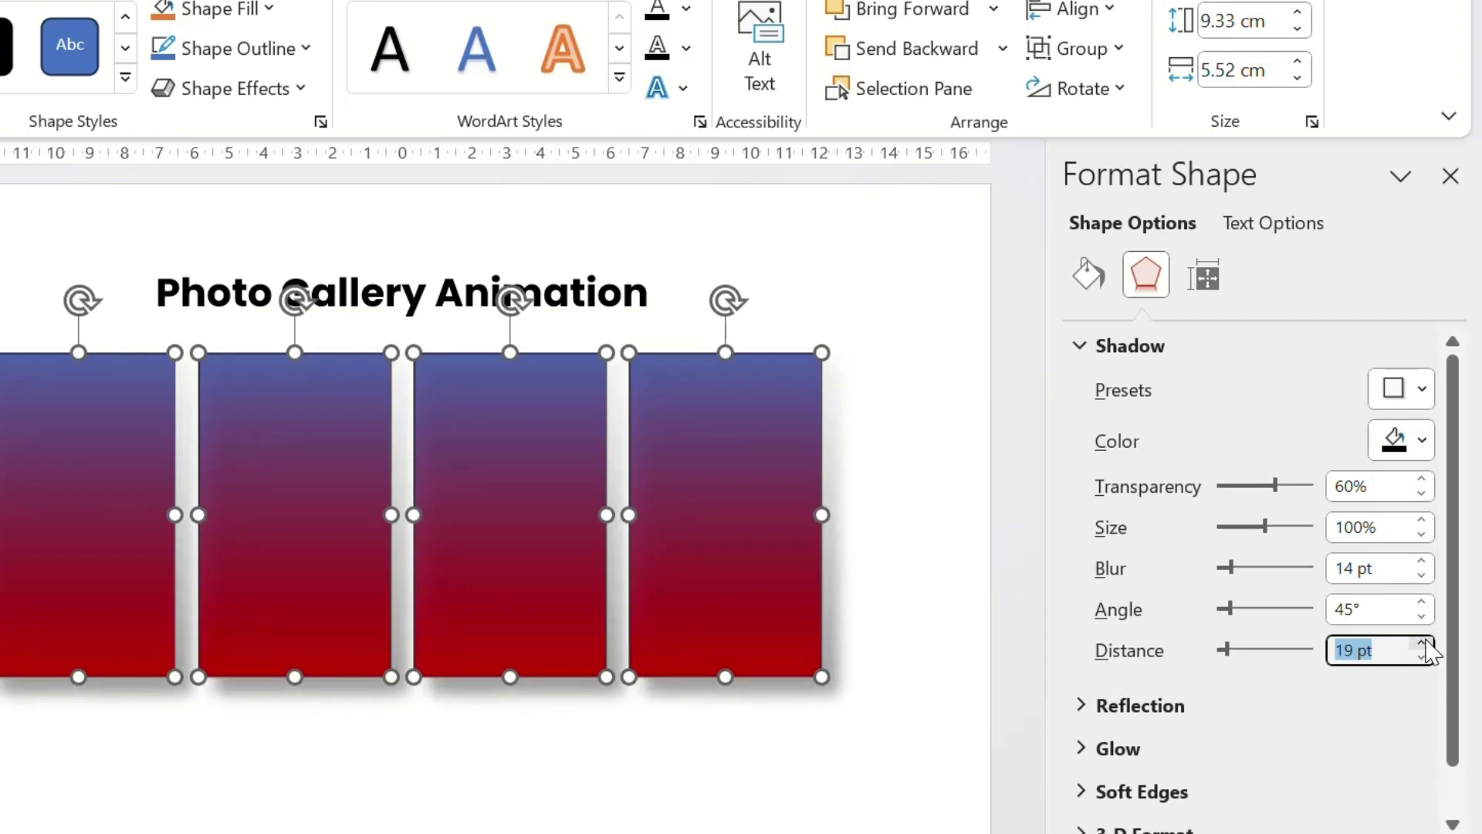
click(1422, 562)
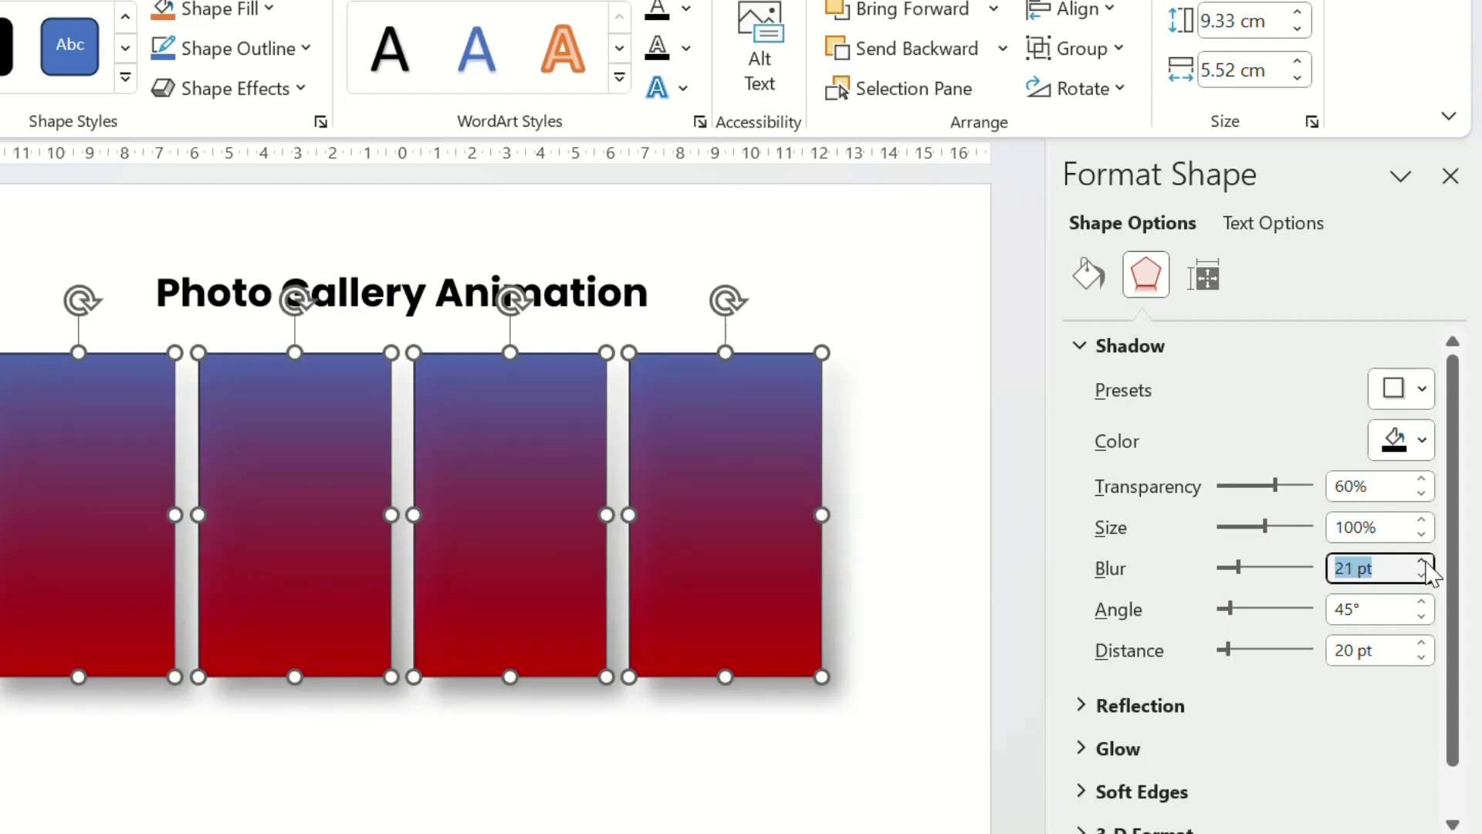
click(1452, 177)
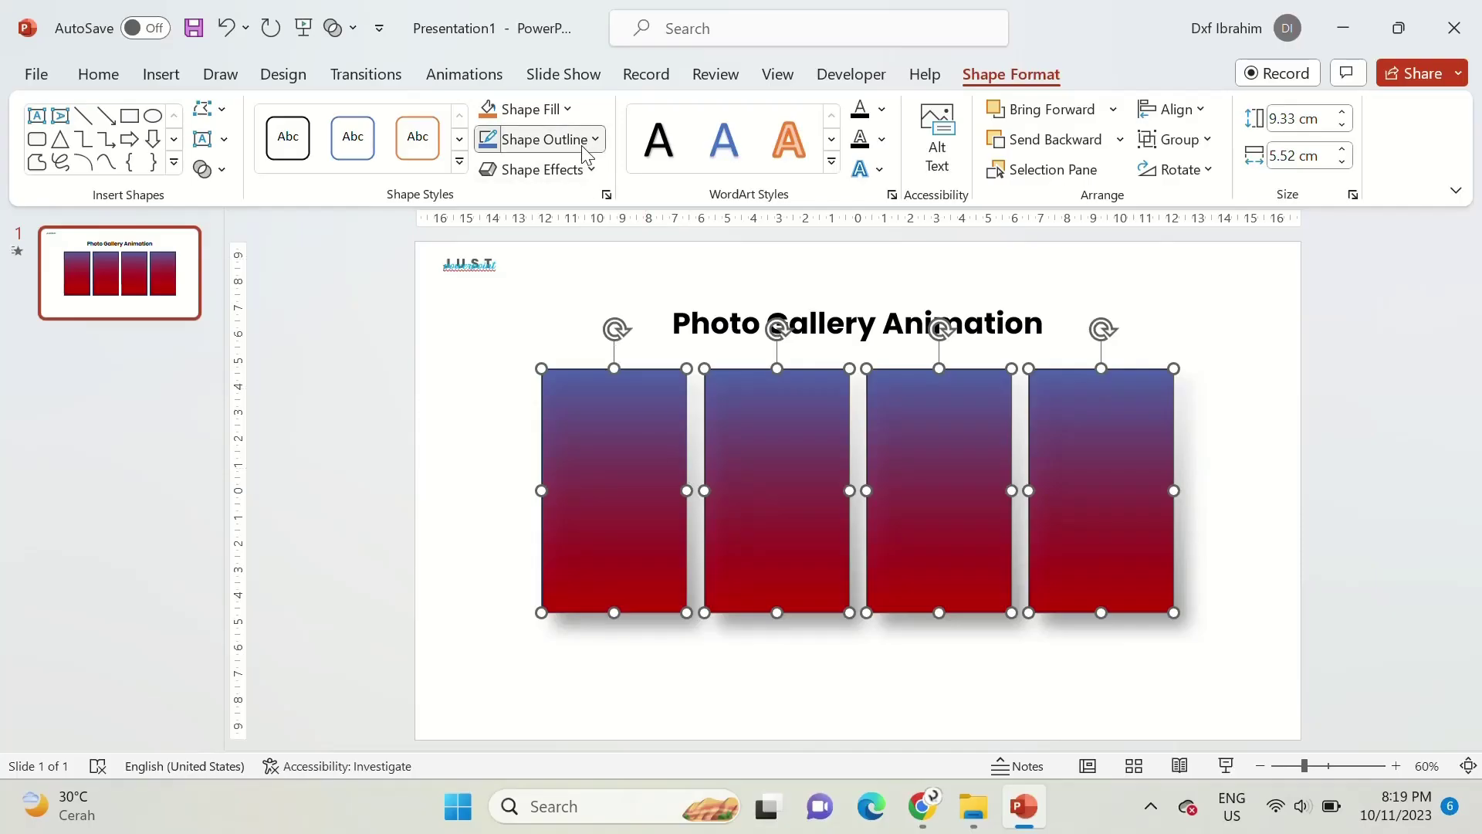
click(591, 141)
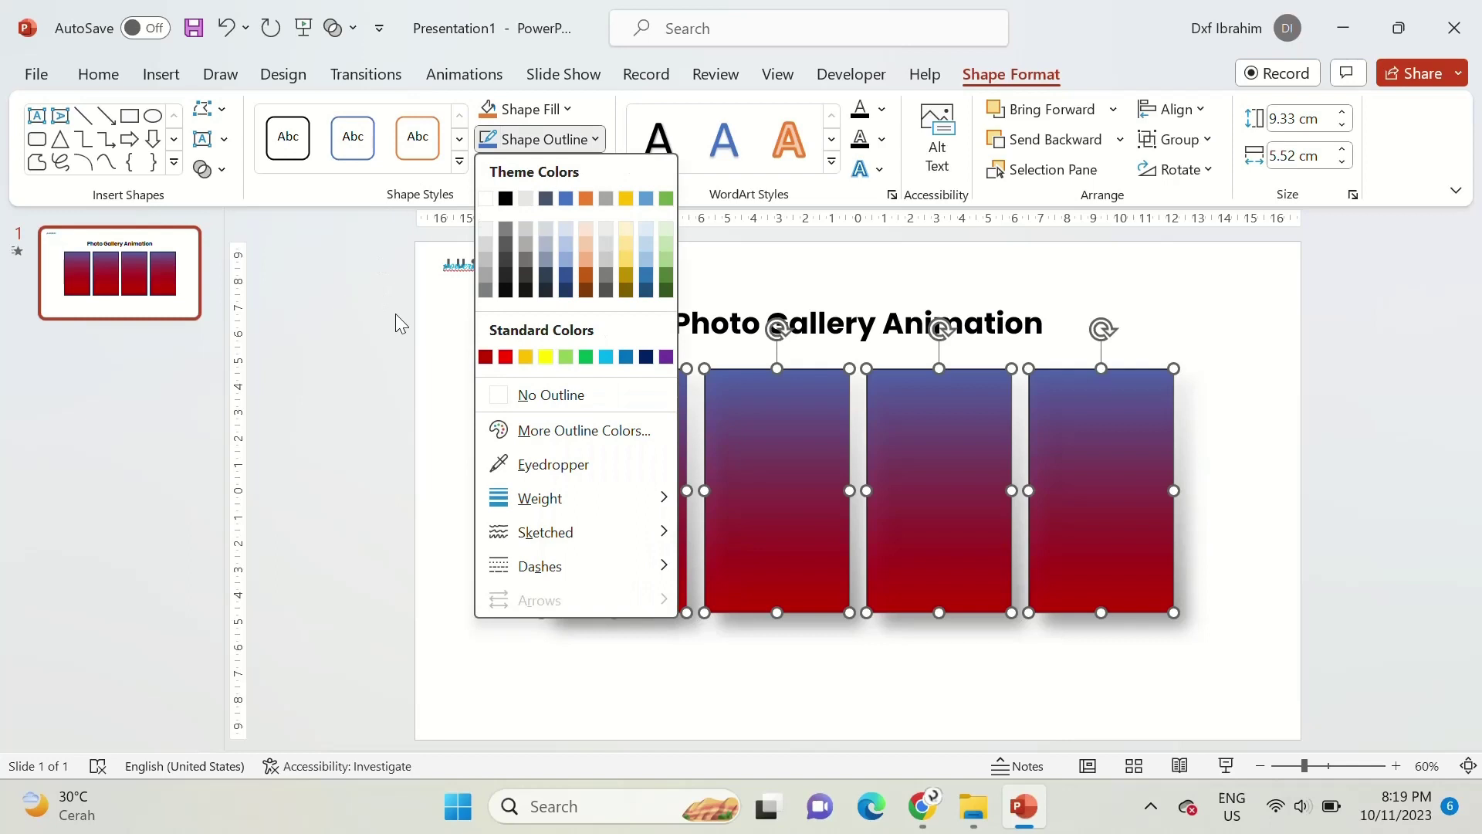
Step: Remove the card outlines and send the gradient cards behind the blue copies
click(546, 400)
right_click(651, 401)
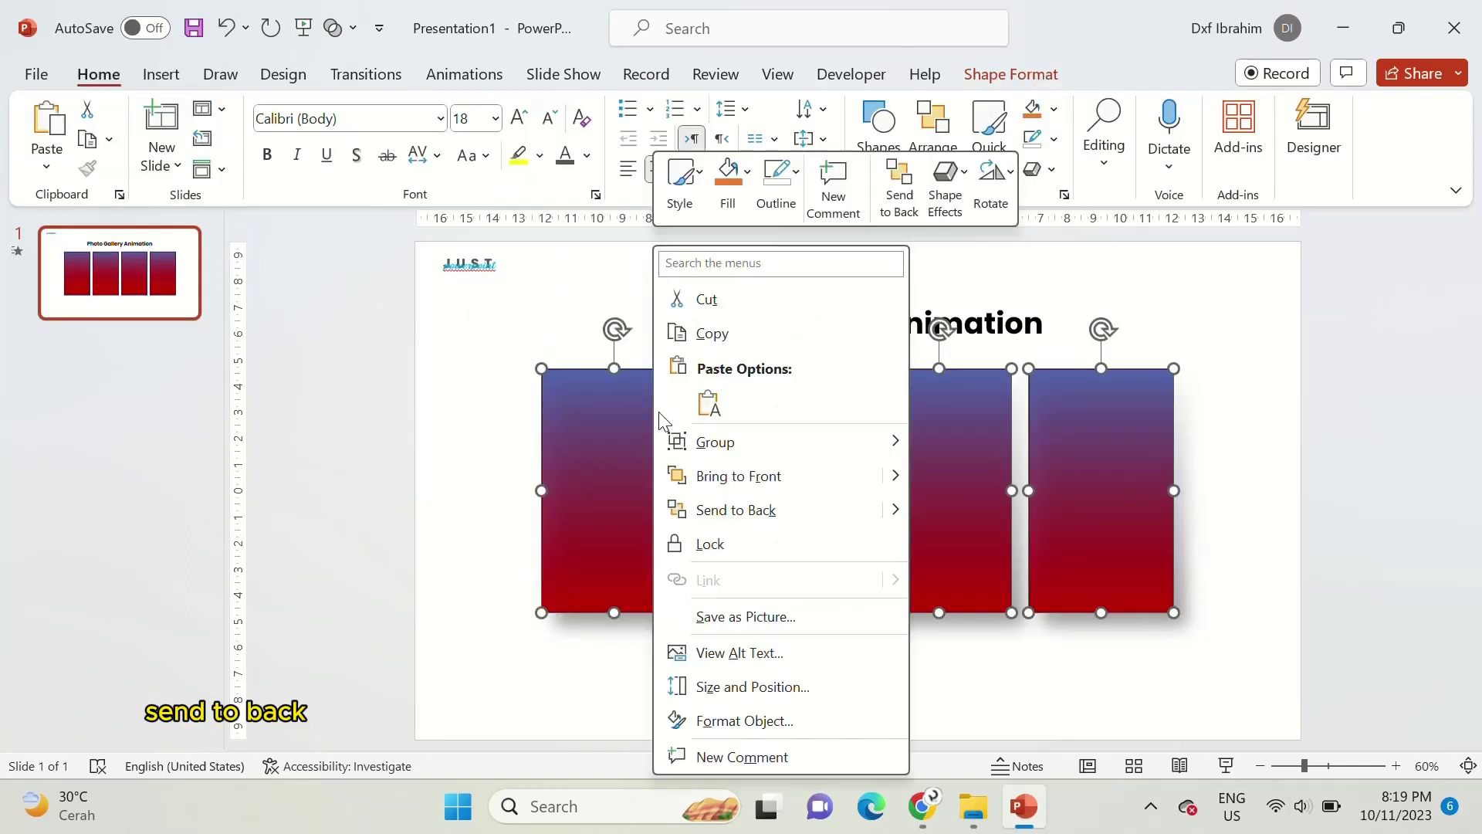
click(727, 494)
Step: Group the four blue duplicate rectangles and cut them to the clipboard
key(ctrl+g)
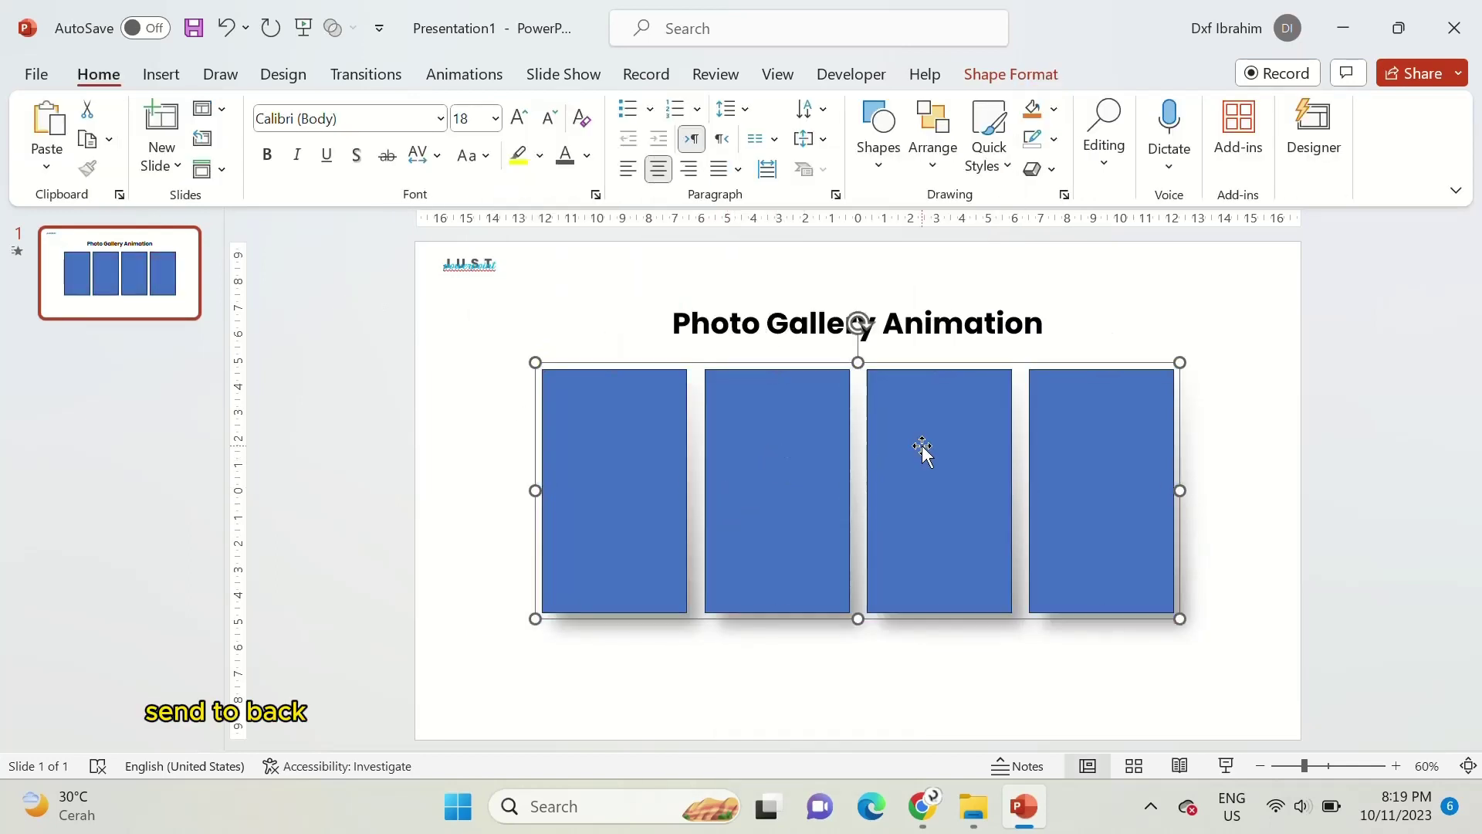
key(ctrl+x)
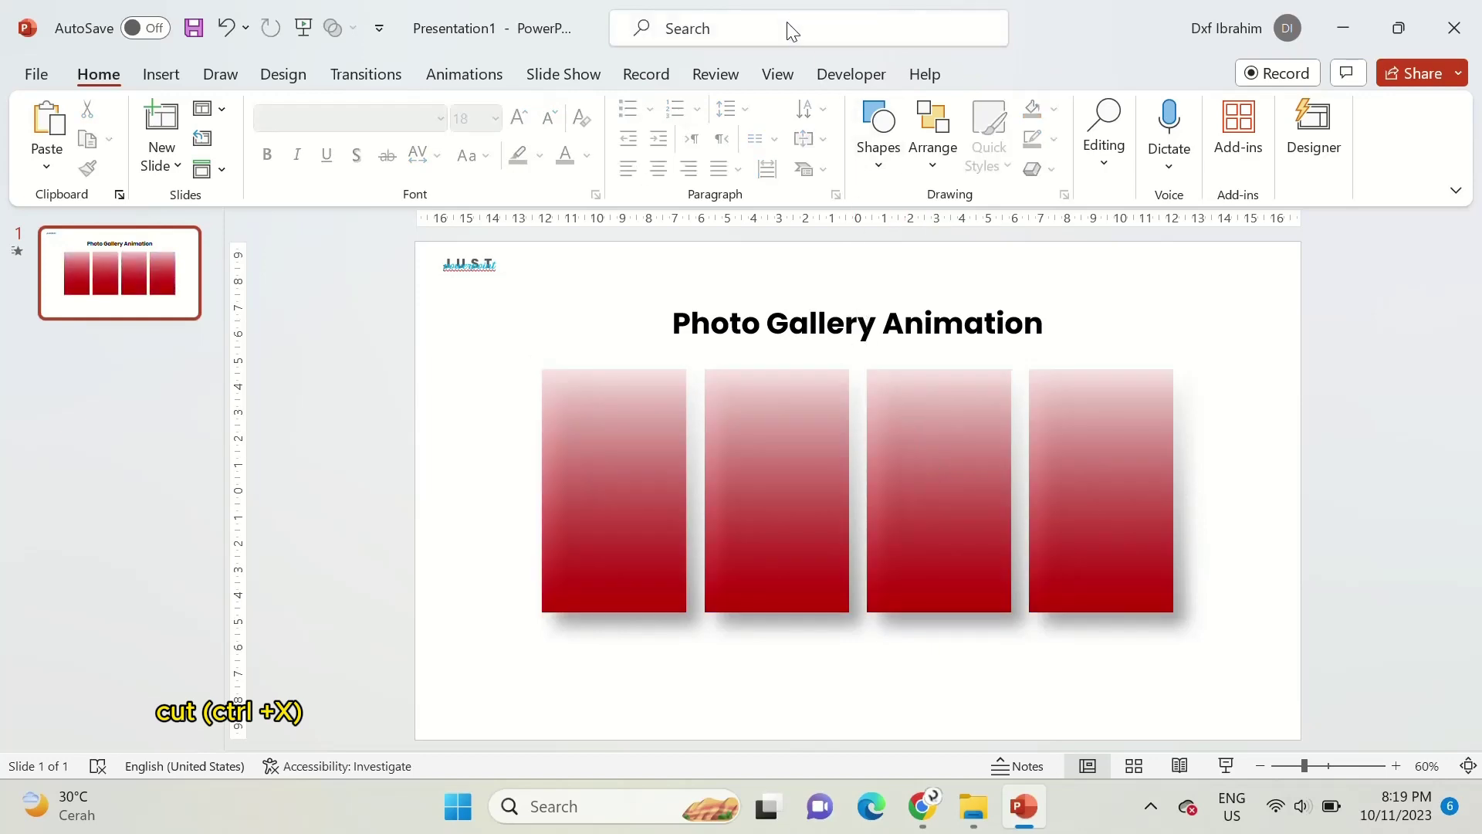
click(778, 75)
Step: In Slide Master, clear the third layout and paste in the four blue rectangles, ungrouped
click(330, 141)
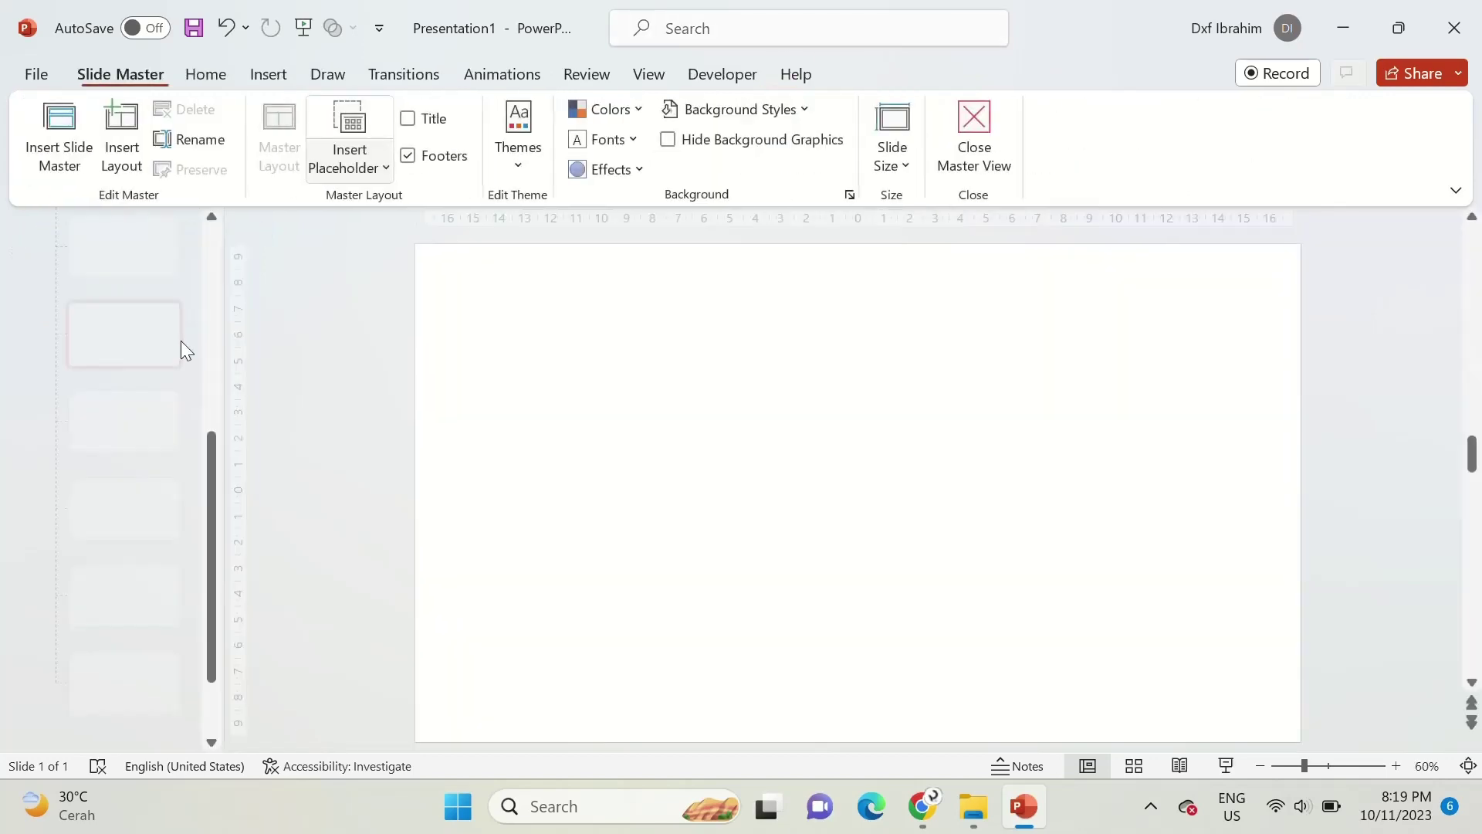
click(127, 421)
mouse_move(329, 265)
mouse_down()
mouse_move(1286, 767)
mouse_move(1266, 770)
mouse_up()
key(Delete)
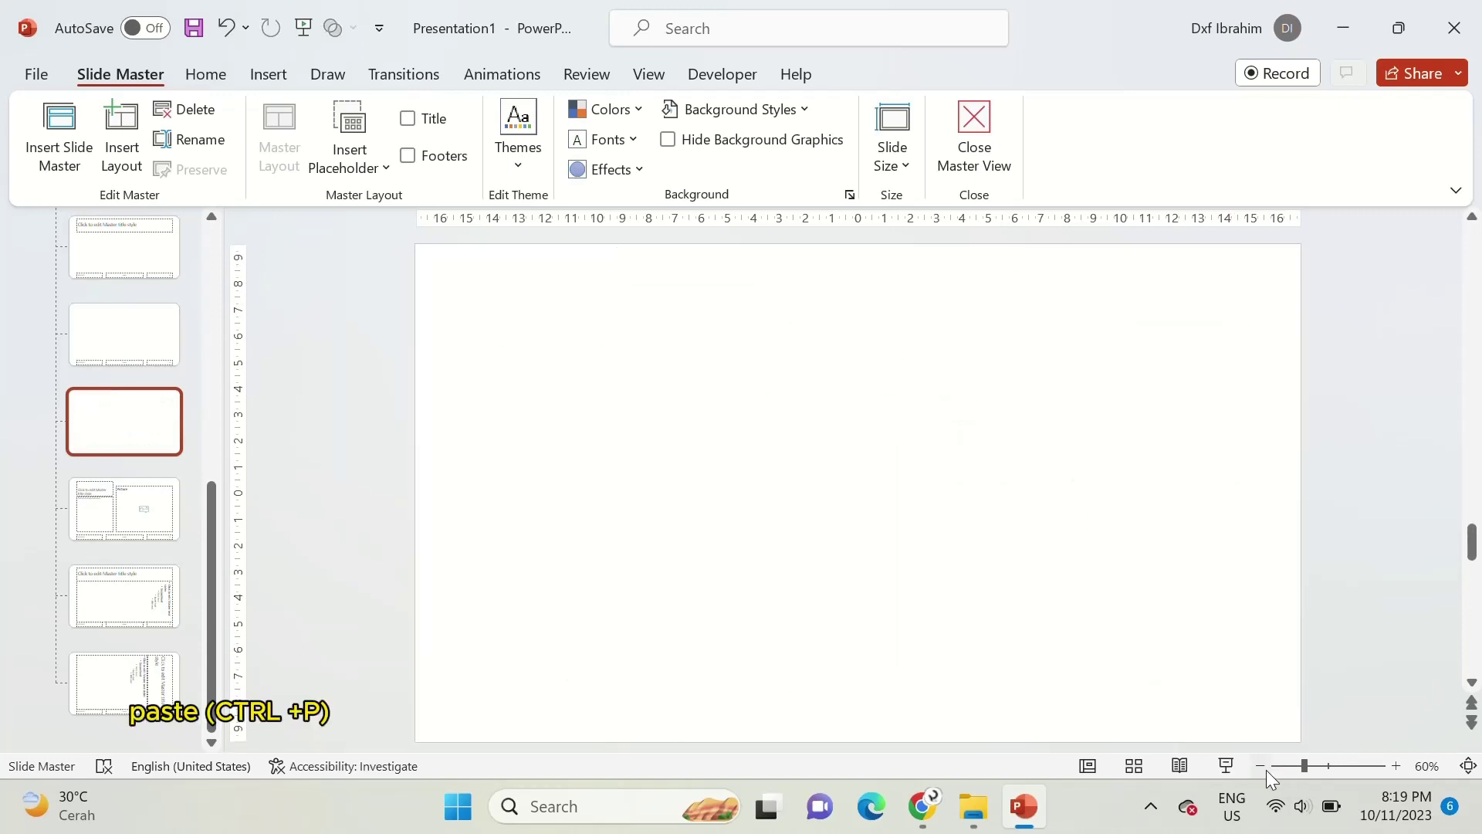
key(ctrl+v)
key(ctrl+shift+g)
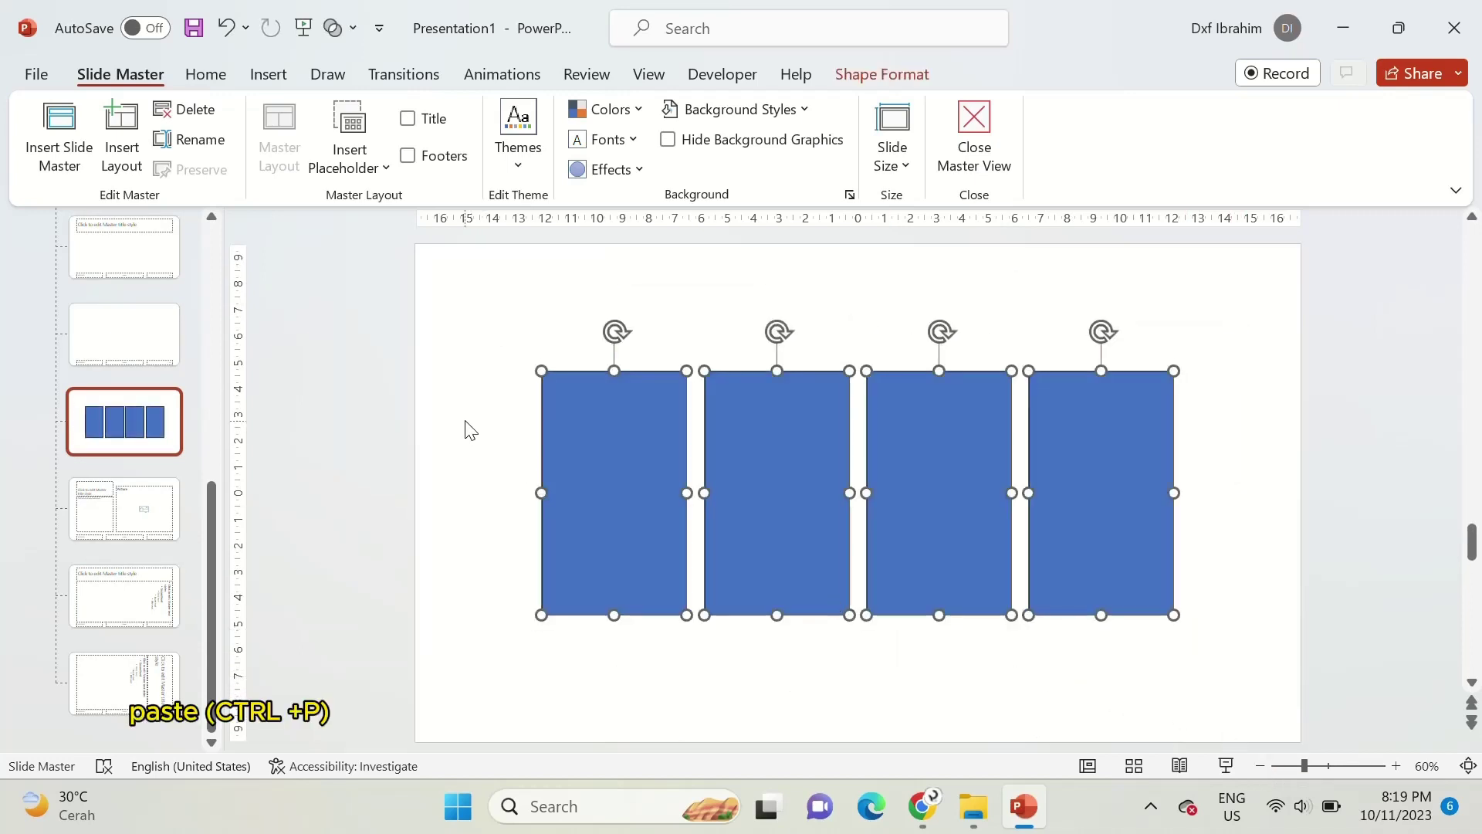
click(466, 430)
Step: Intersect a new picture placeholder with the first rectangle to make a card-shaped placeholder
click(382, 166)
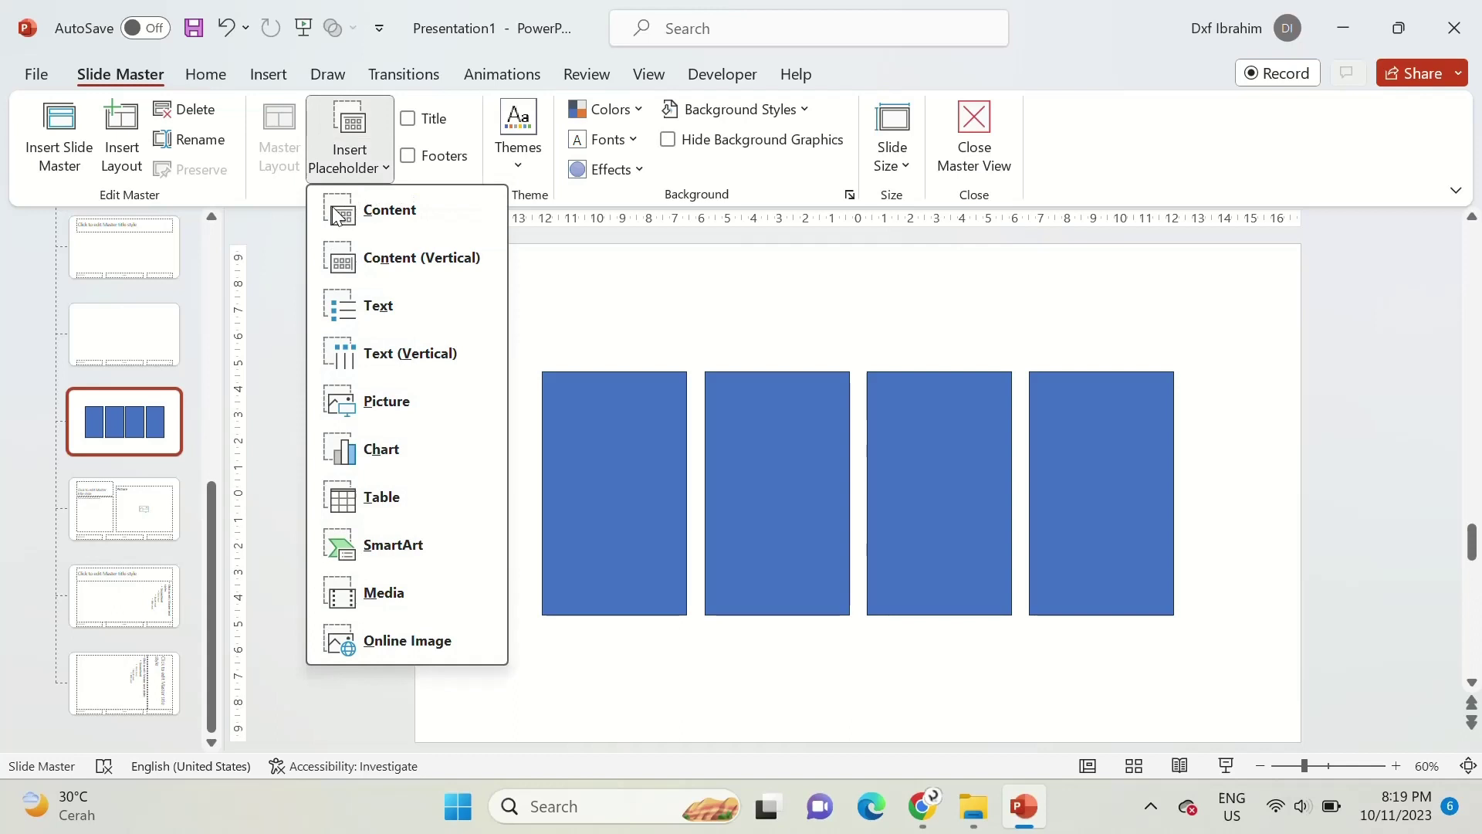
click(373, 417)
drag(484, 346, 755, 671)
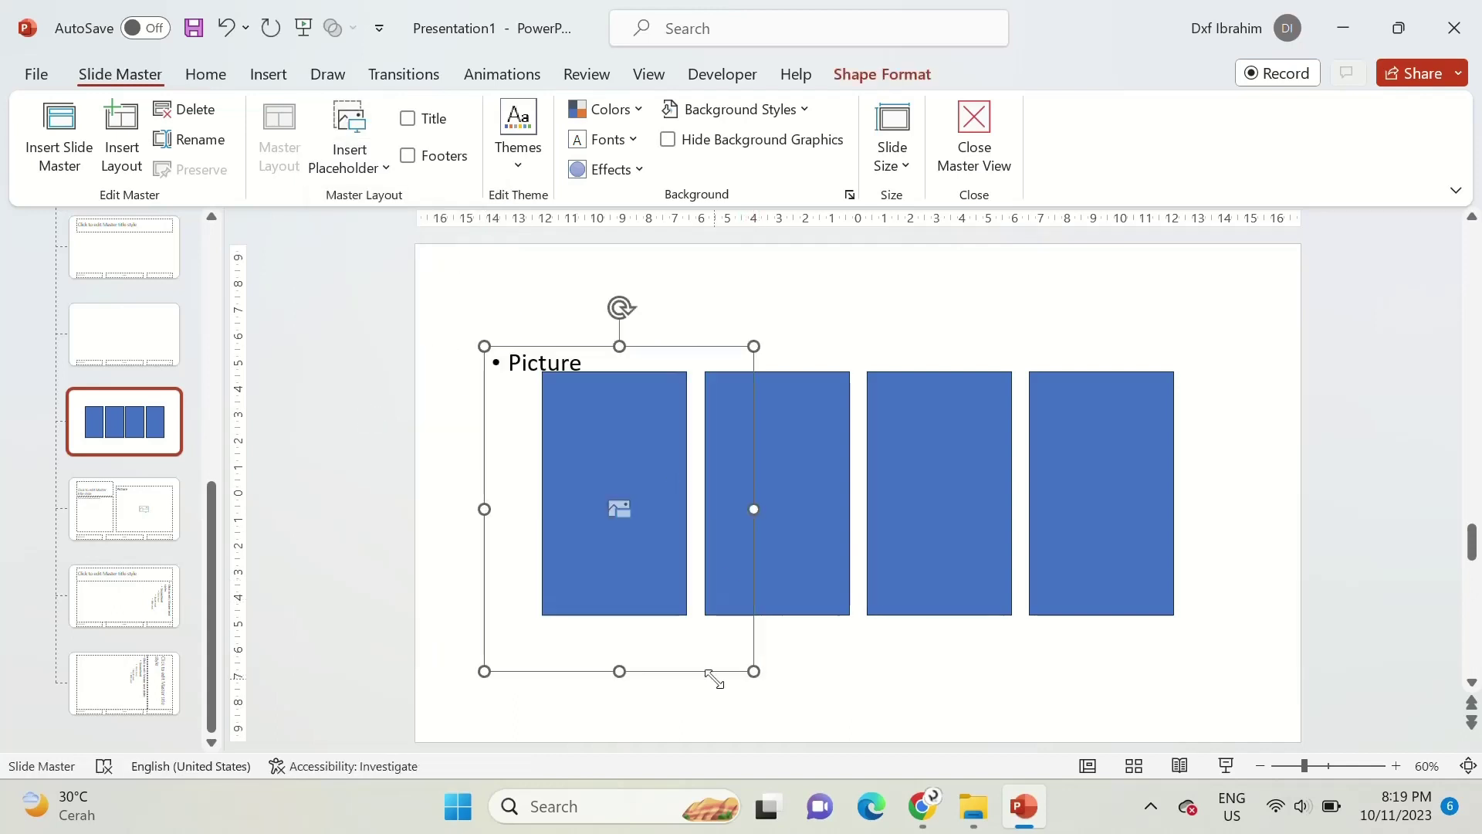
right_click(714, 679)
click(795, 351)
shift+click(651, 446)
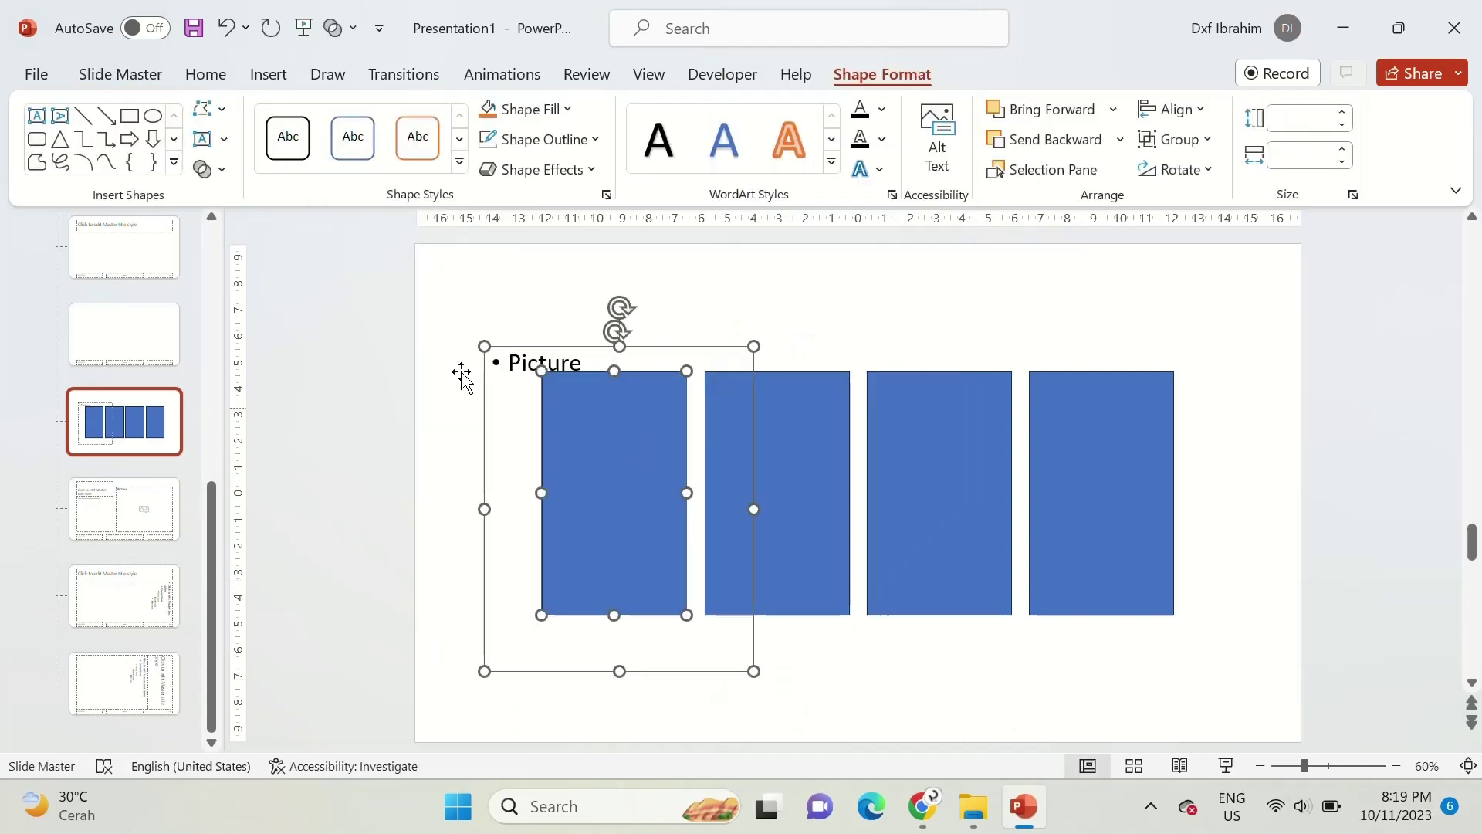
click(209, 169)
click(232, 298)
click(616, 424)
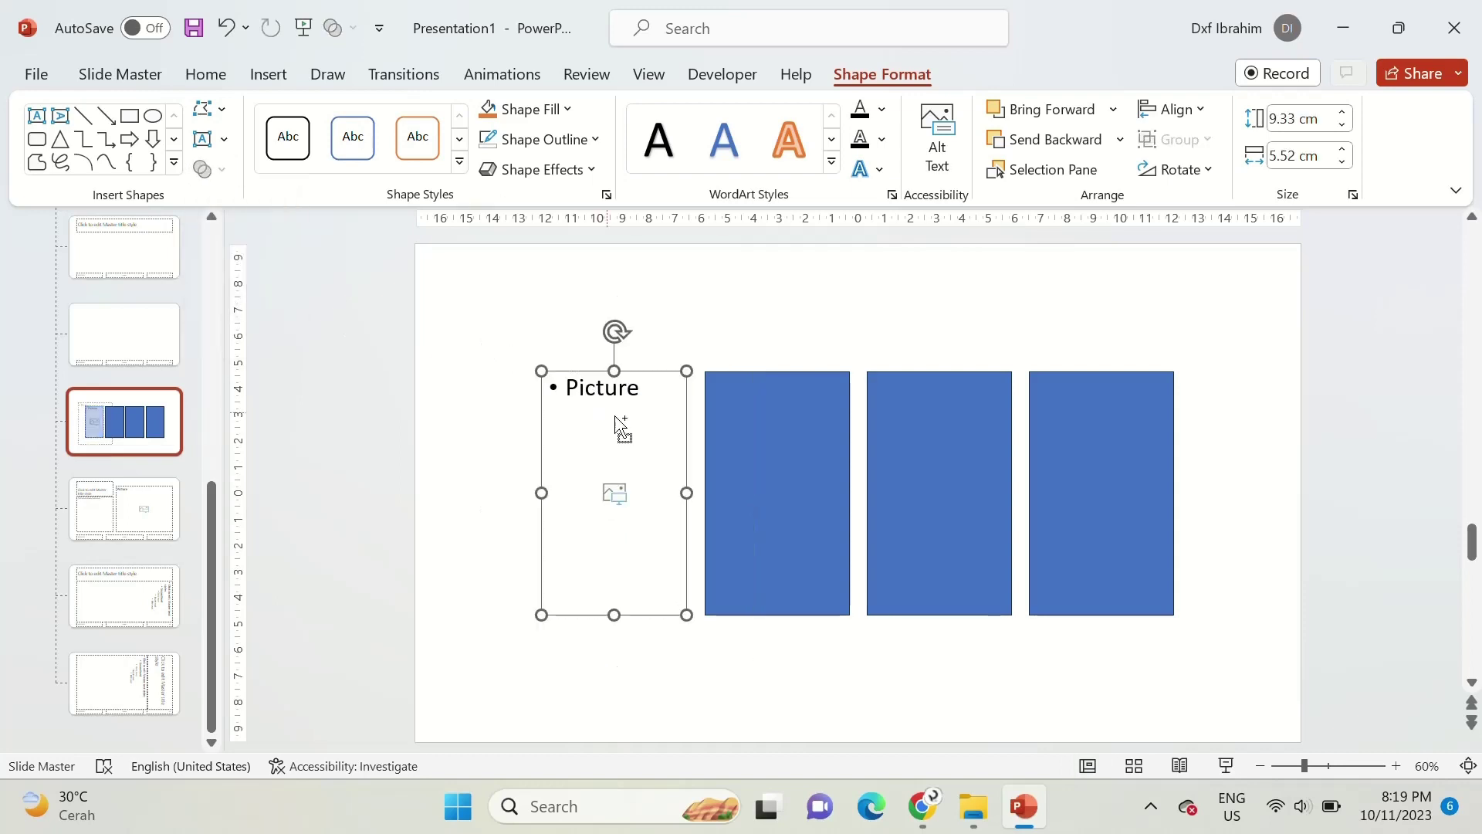
Step: Copy the card placeholder onto the other three rectangles and delete those rectangles
drag(644, 428, 804, 422)
key(ctrl+d)
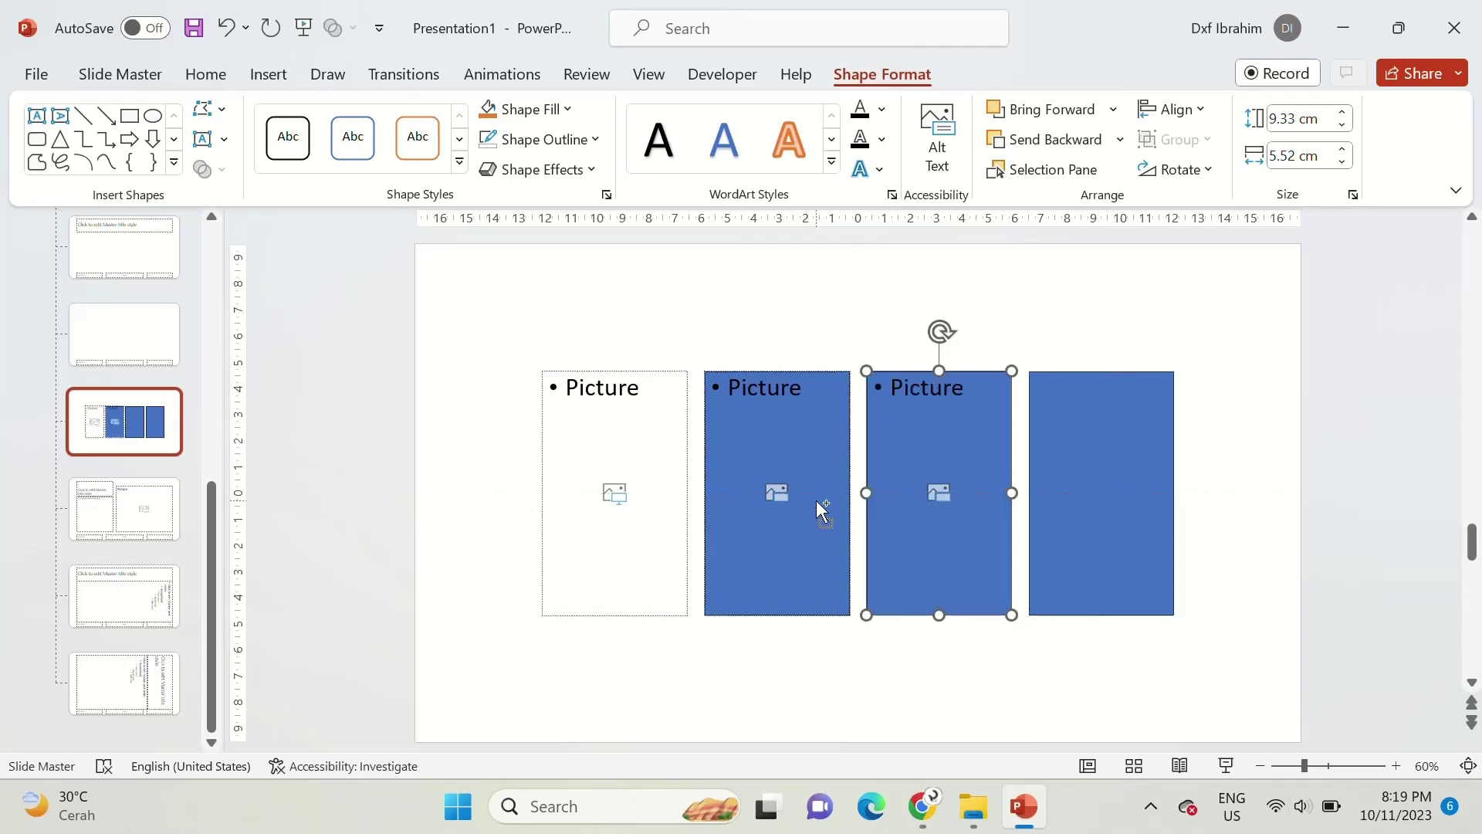
key(ctrl+d)
shift+click(900, 466)
shift+click(755, 421)
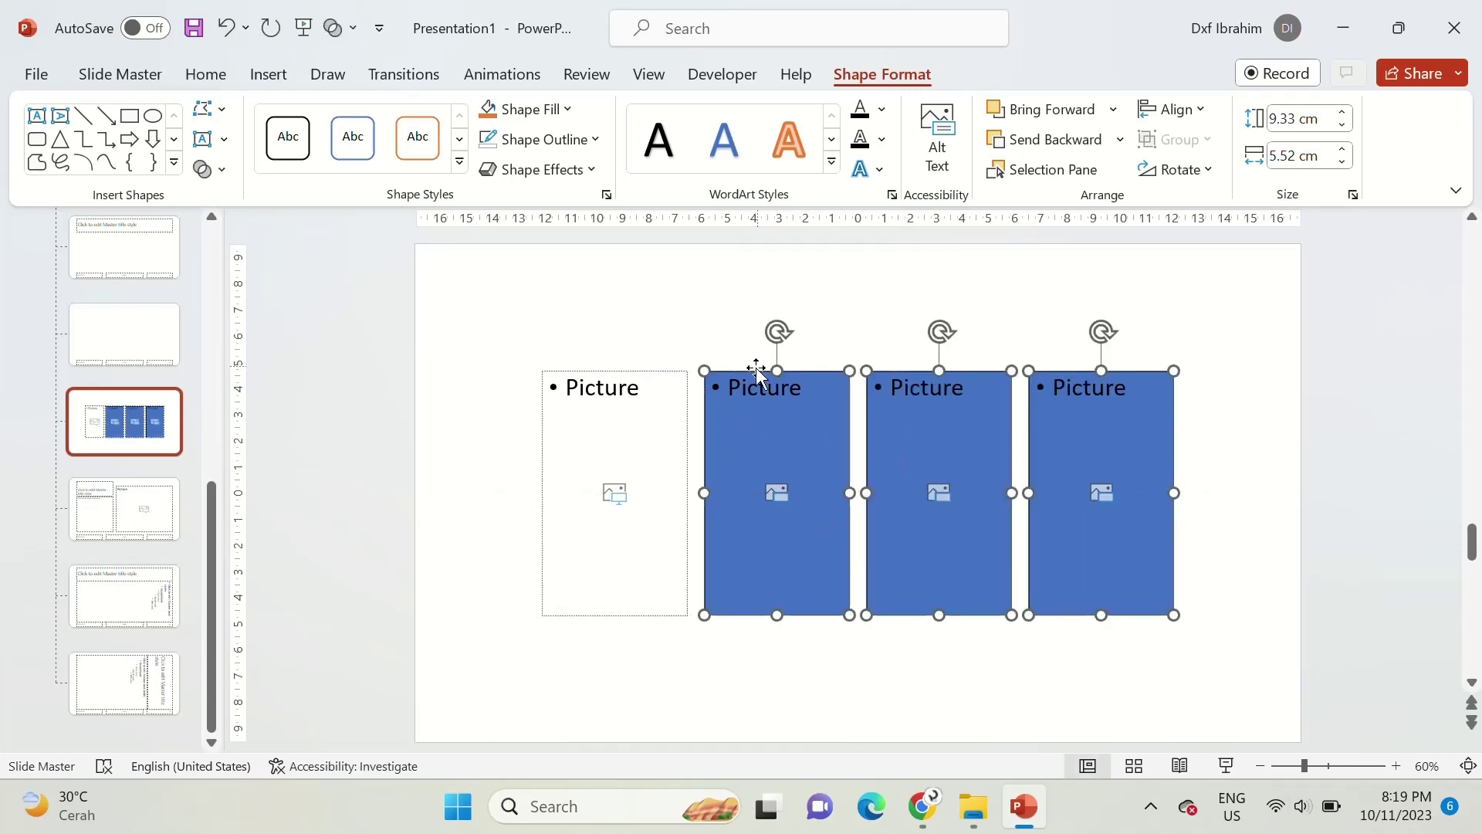
right_click(786, 405)
click(819, 507)
click(805, 460)
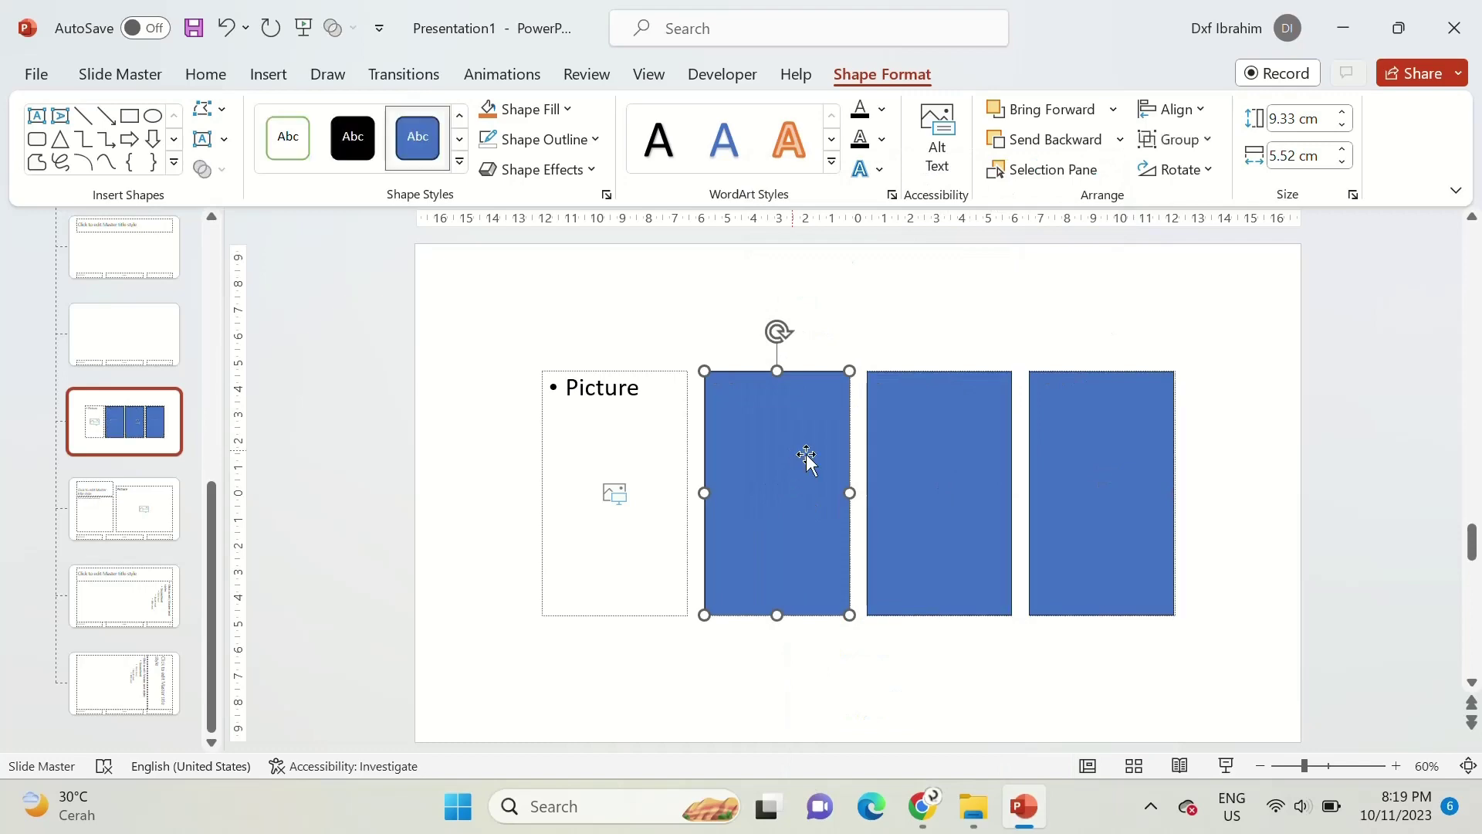
shift+click(939, 459)
shift+click(1066, 456)
key(Delete)
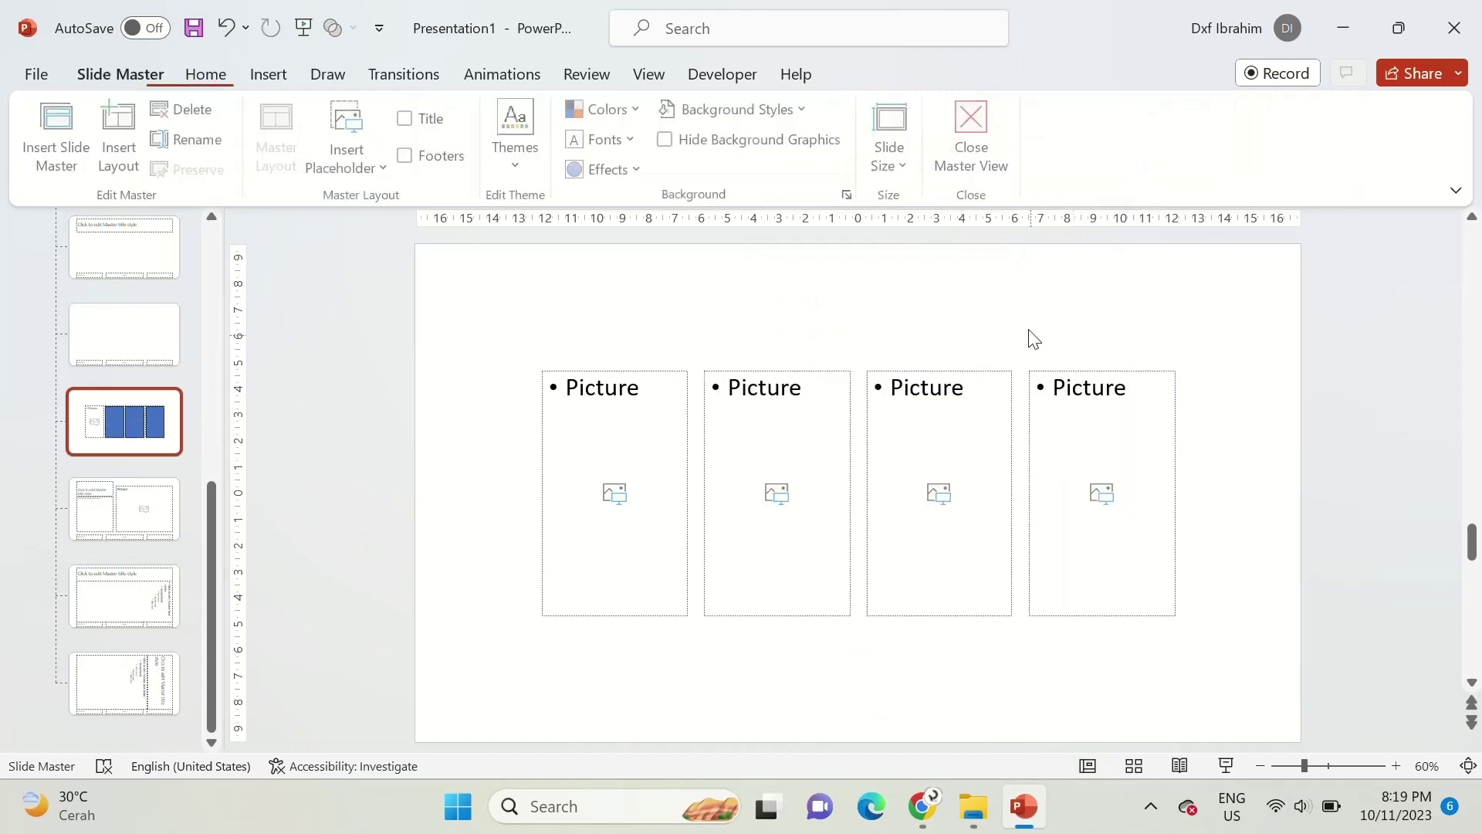
Step: Close Slide Master and apply the new picture-placeholder layout to the slide
click(973, 132)
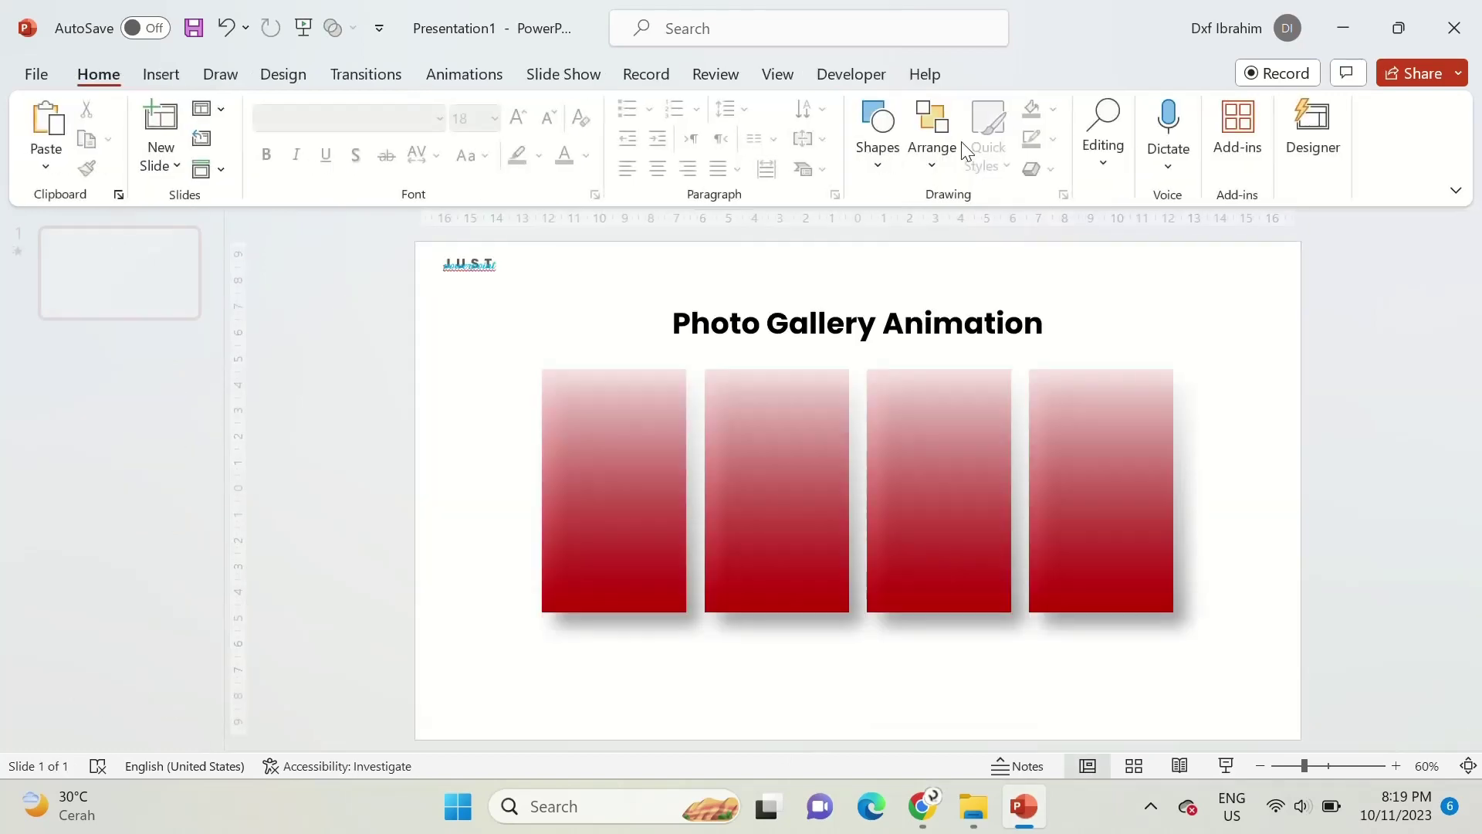
click(210, 109)
click(367, 419)
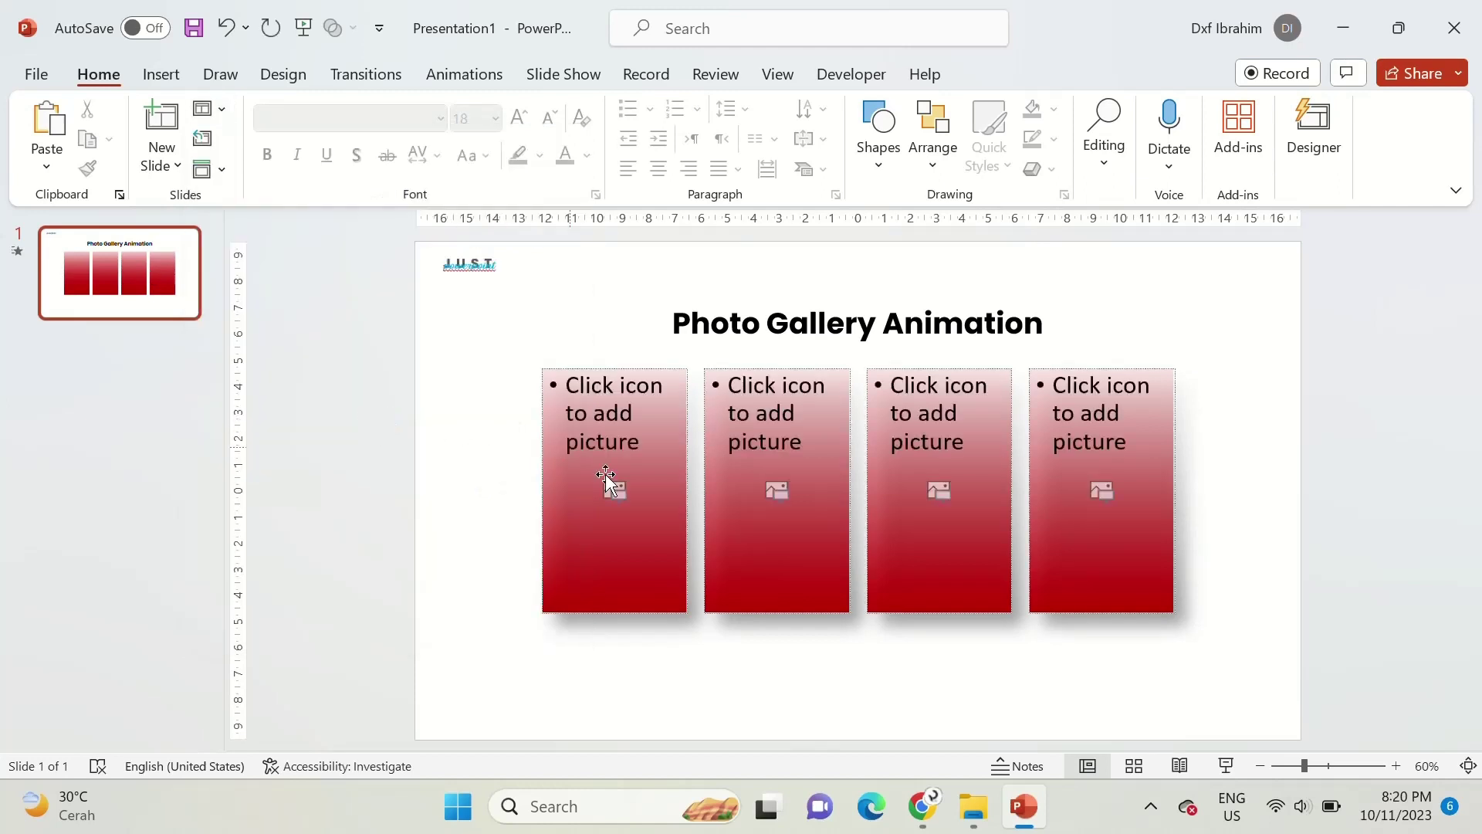
Step: Drag the orange, deep red, blue and purple sunset photos from Explorer onto the slide
click(973, 807)
click(393, 287)
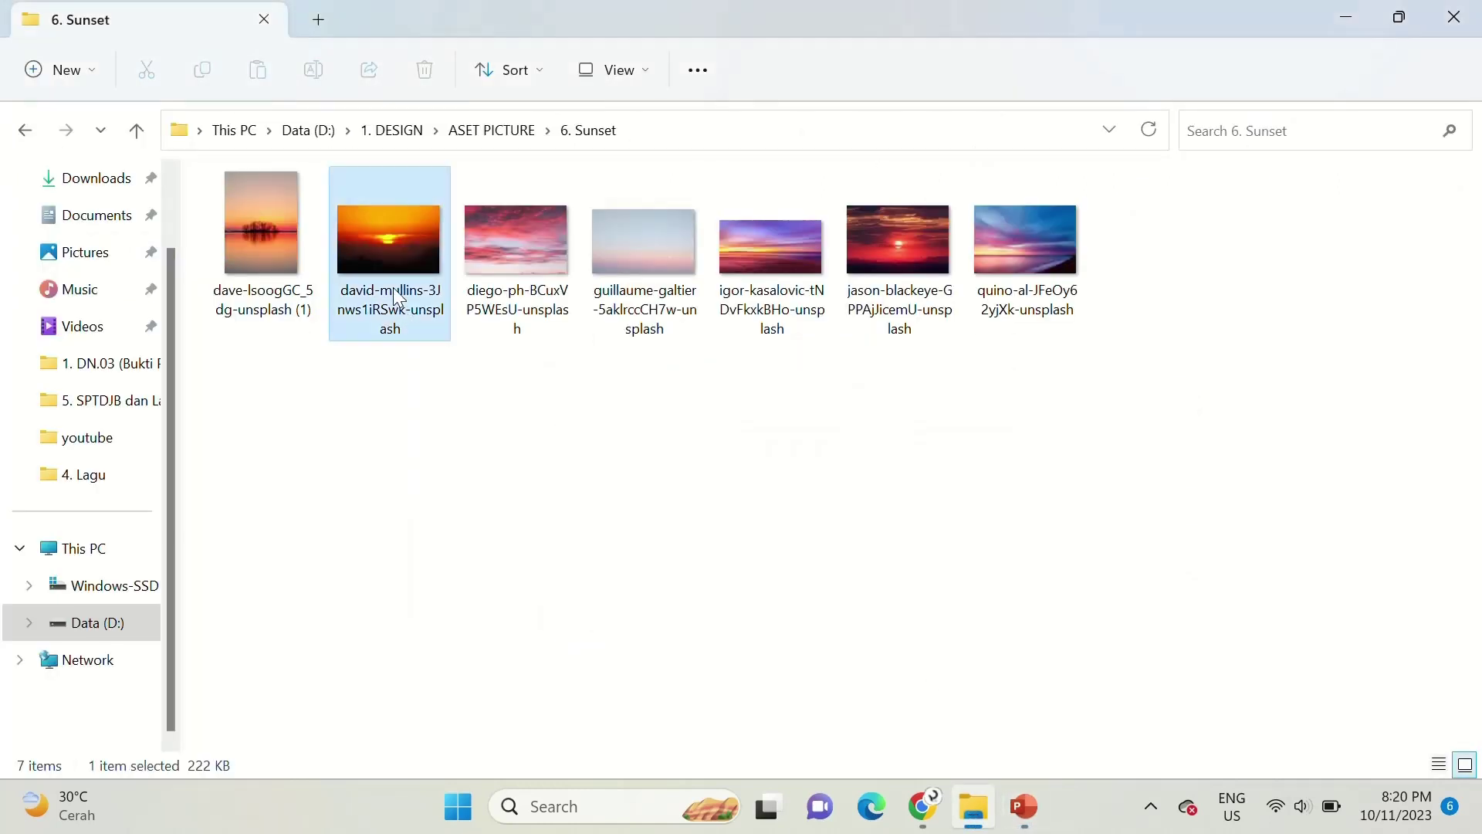
click(857, 253)
ctrl+click(996, 247)
ctrl+click(761, 290)
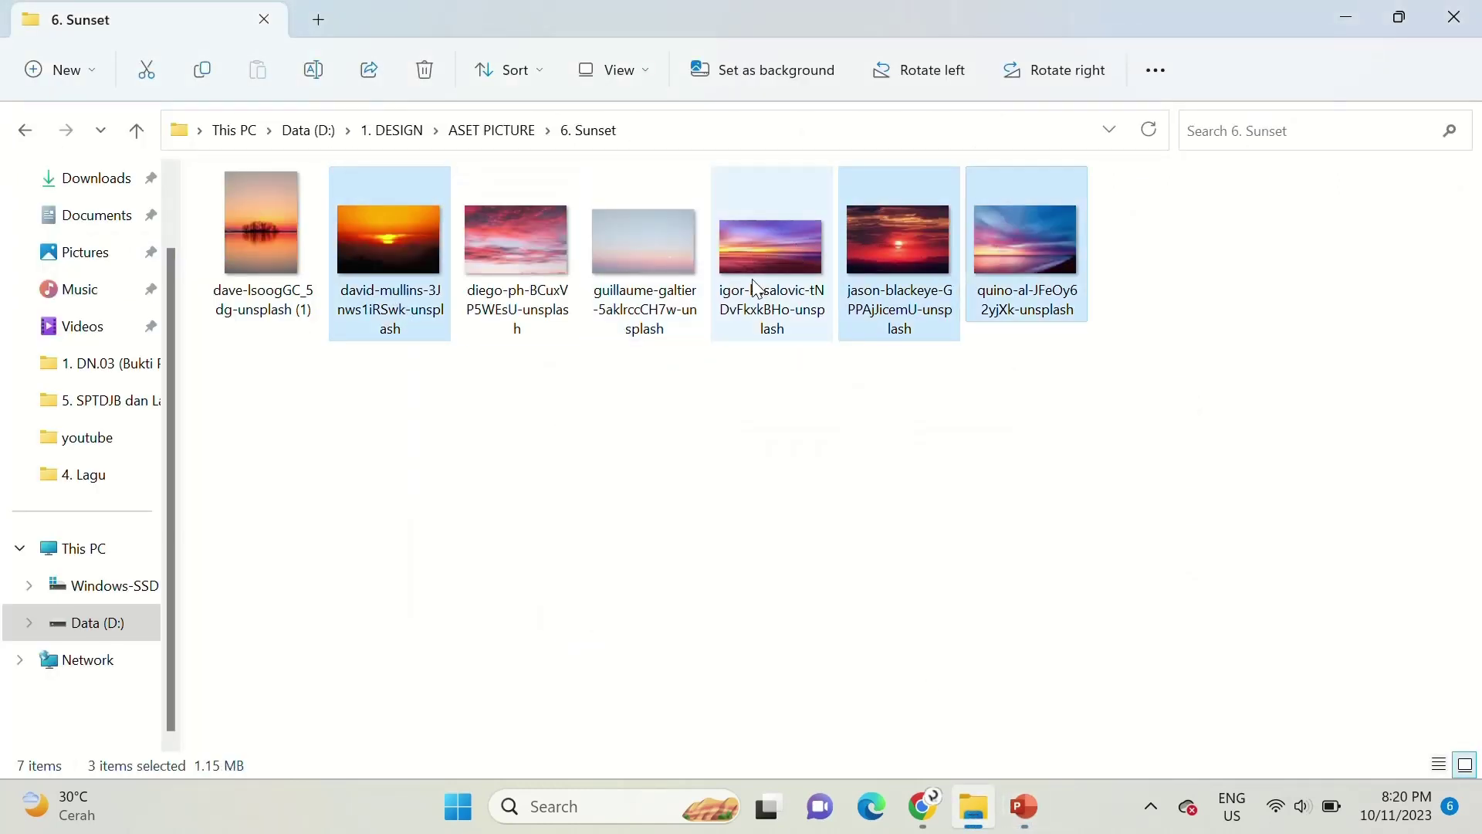
drag(388, 246, 1016, 786)
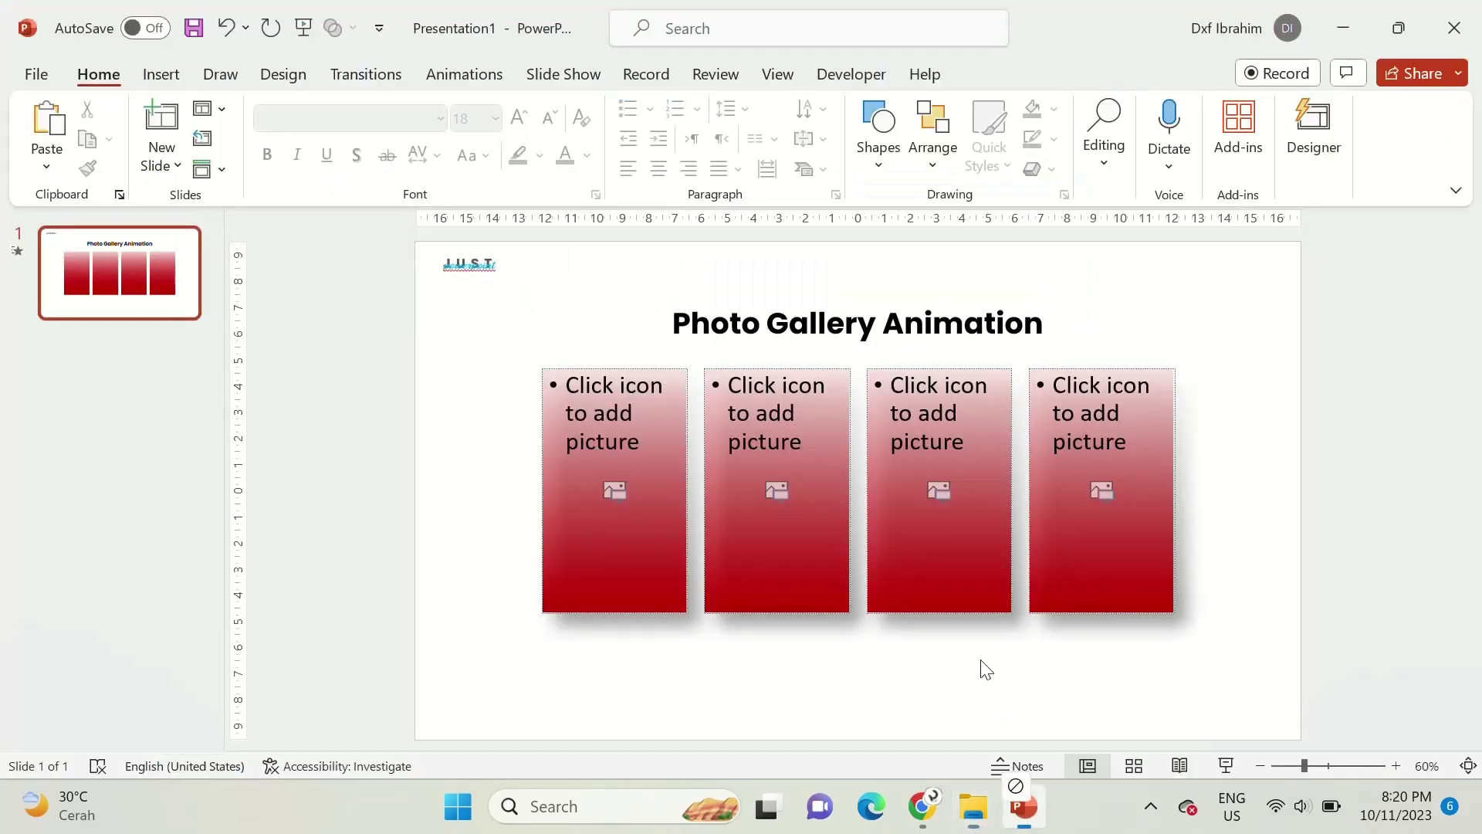
drag(987, 668, 930, 519)
Step: Drop the four sunset photos into the placeholders and send them behind the gradient cards
drag(684, 513, 655, 475)
click(655, 475)
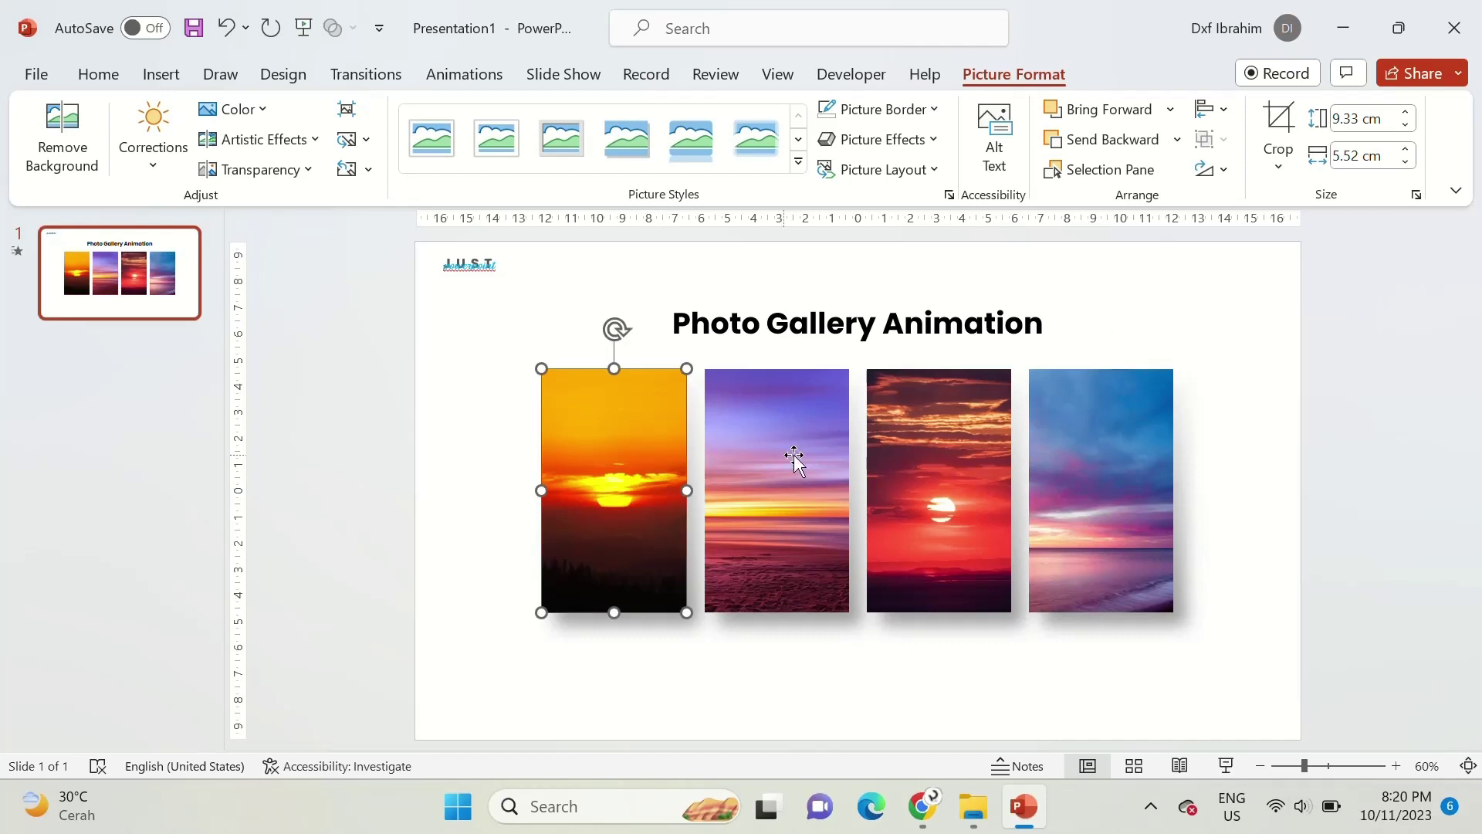
ctrl+click(795, 460)
ctrl+click(937, 455)
ctrl+click(1056, 433)
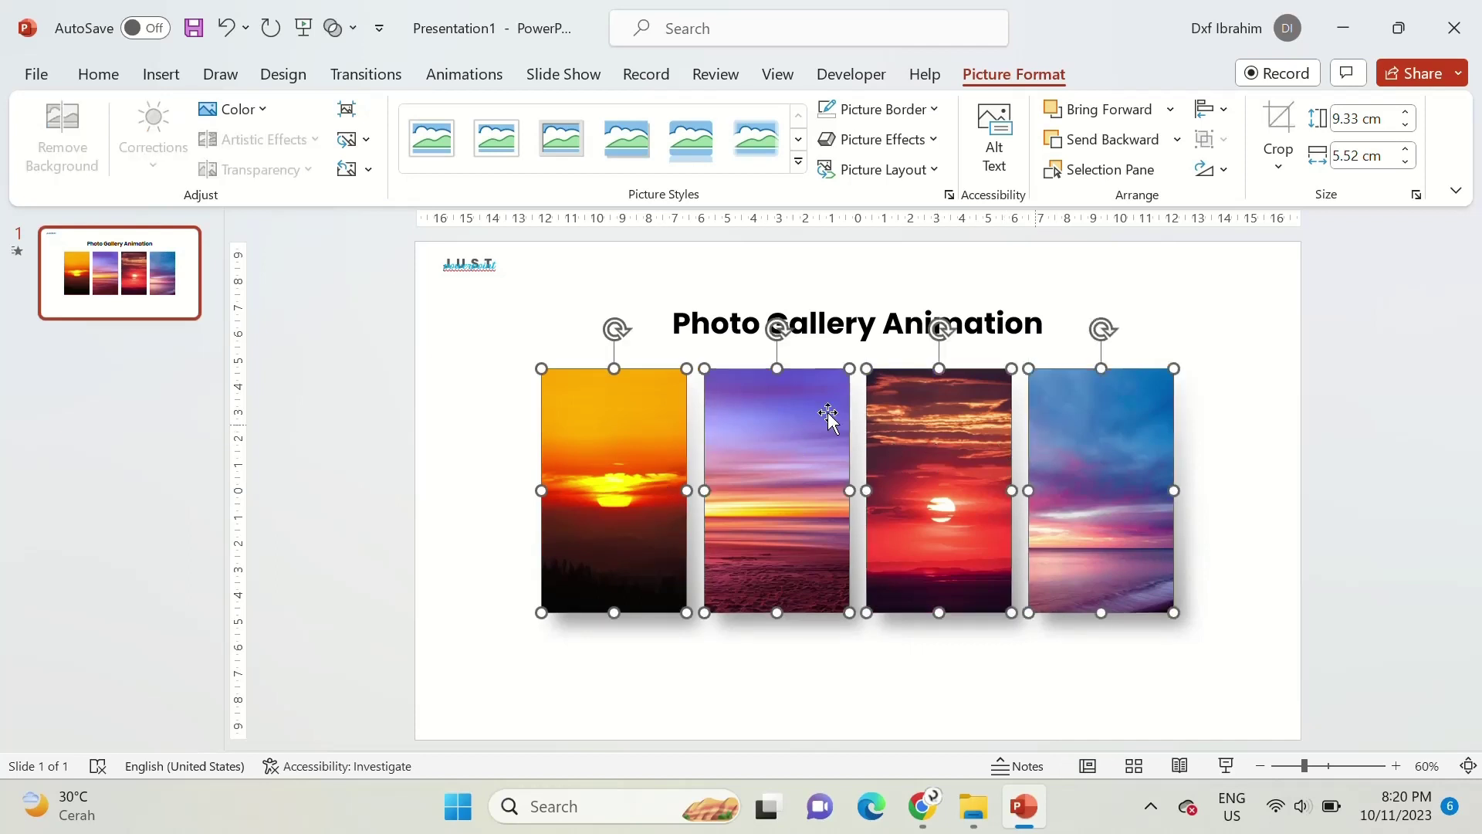
right_click(749, 373)
key(Escape)
Step: Copy the 'Photo Gallery Animation' title down over the photos
click(777, 674)
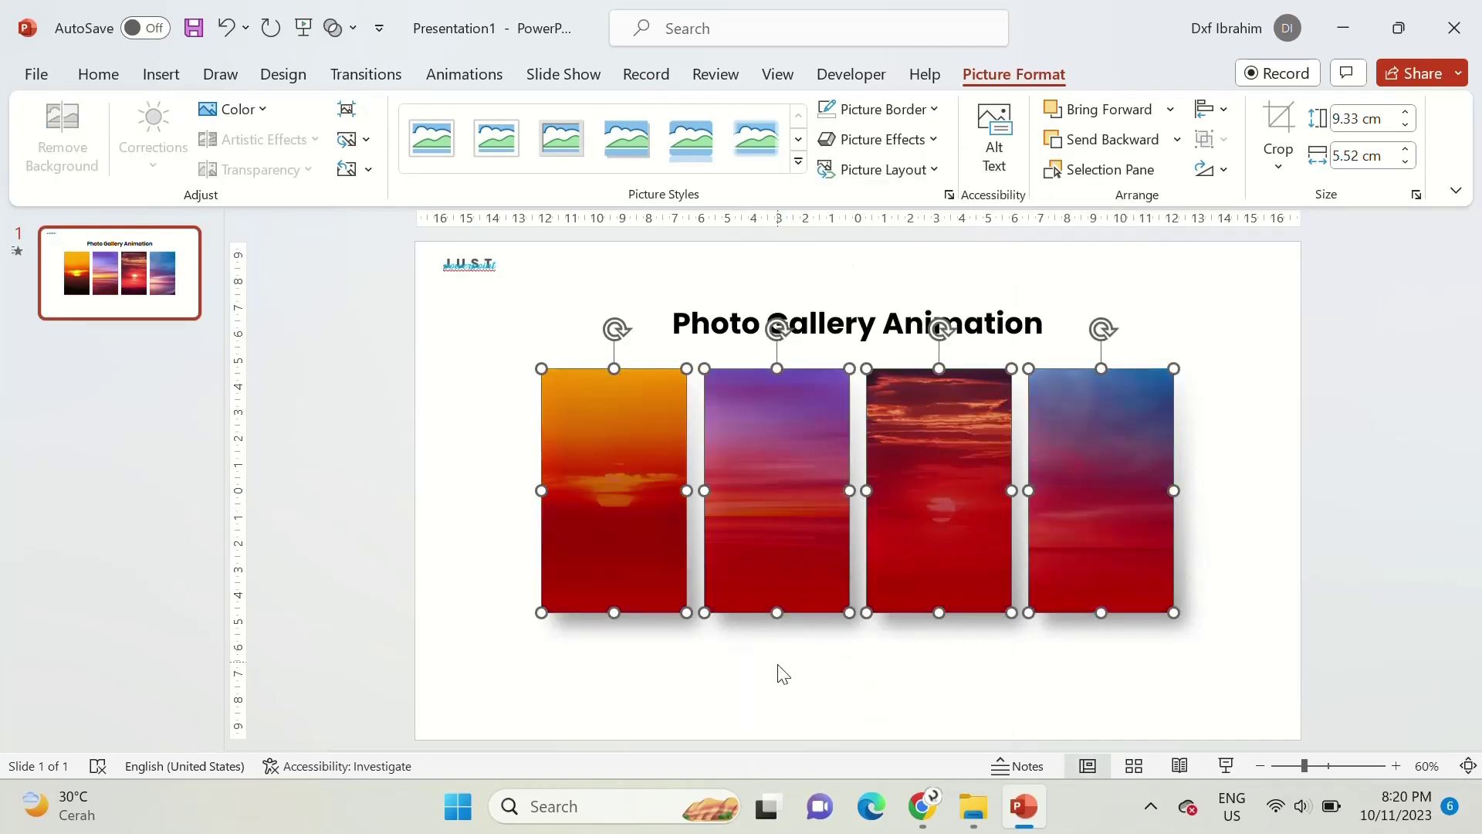
click(905, 307)
mouse_move(896, 300)
mouse_down()
mouse_move(926, 356)
mouse_move(914, 467)
mouse_up()
Step: Change the copied title to Poppins ExtraBold reading 'photo'
click(353, 118)
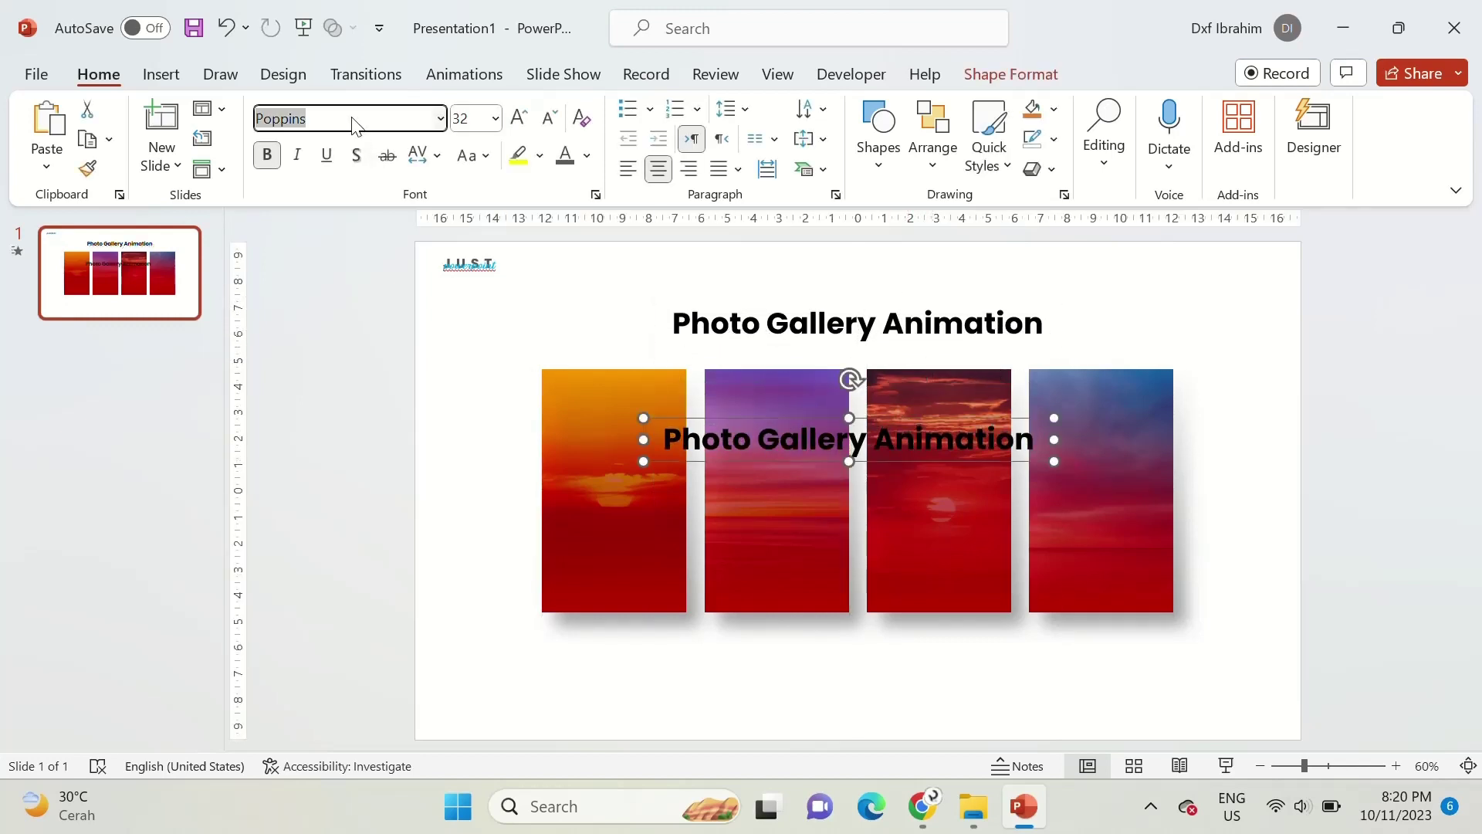
text(Poppins)
key(Return)
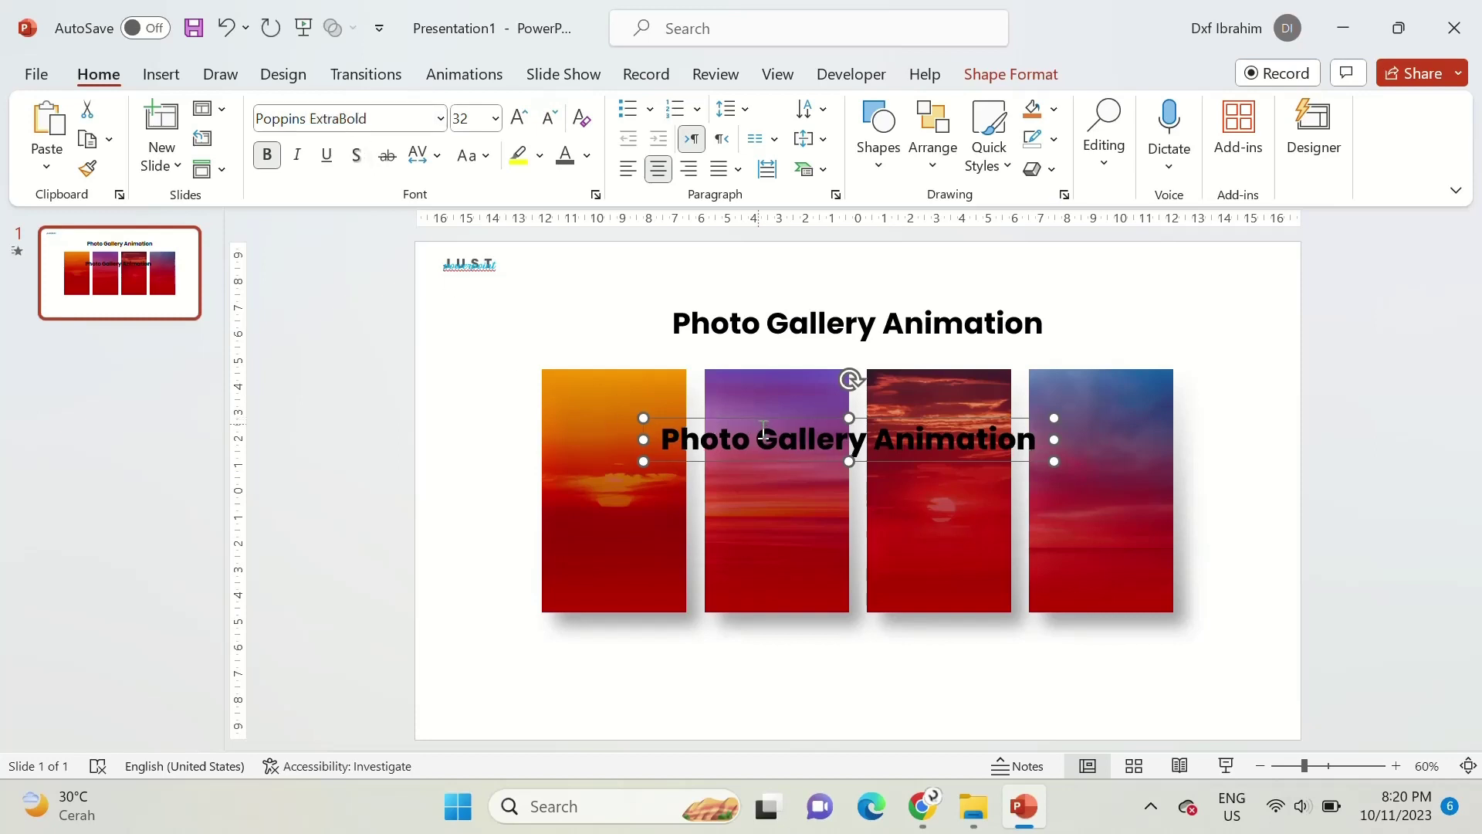
triple_click(767, 439)
key(BackSpace)
text(P)
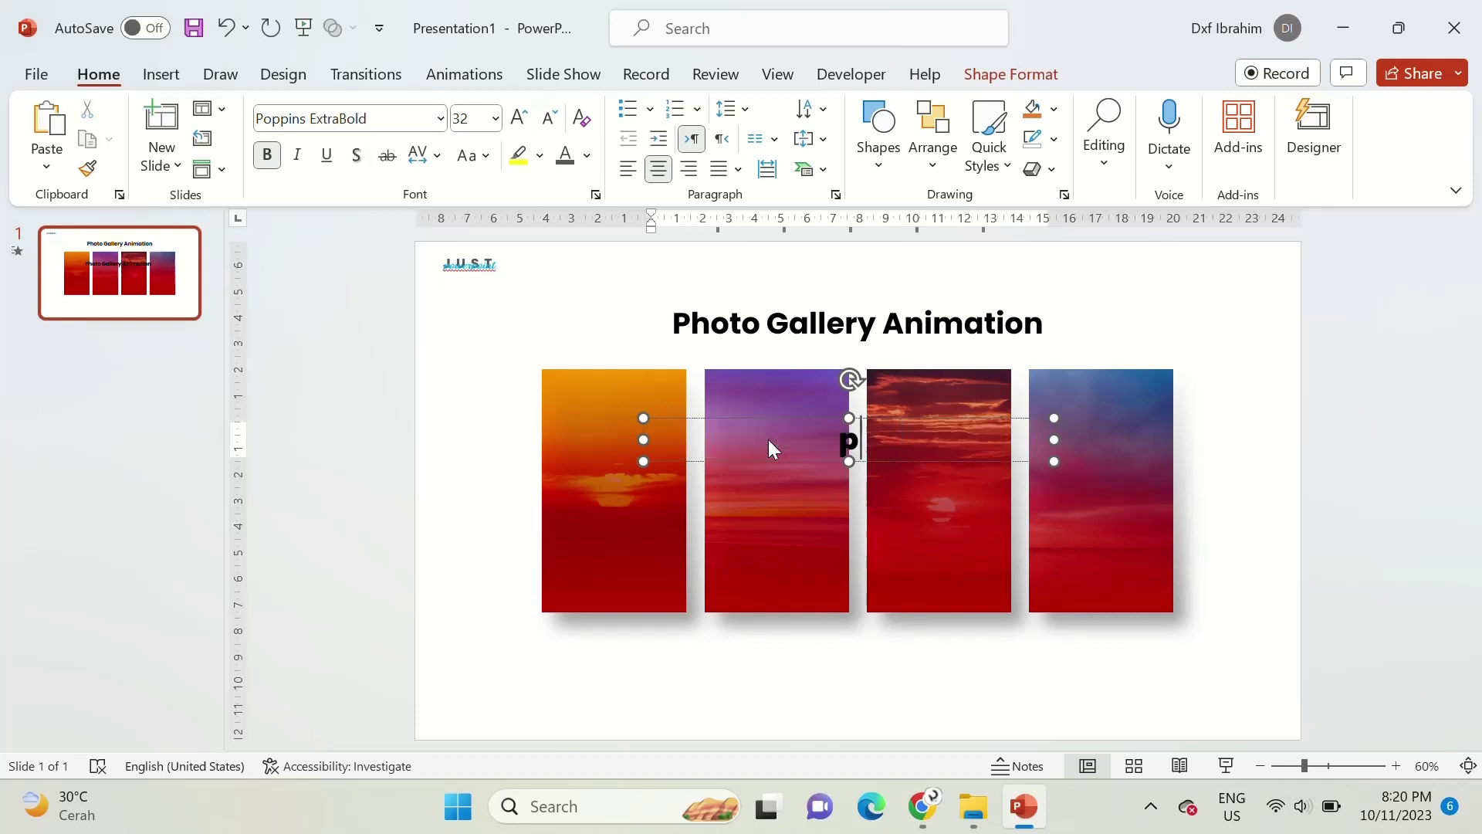
text(photo)
key(ctrl+a)
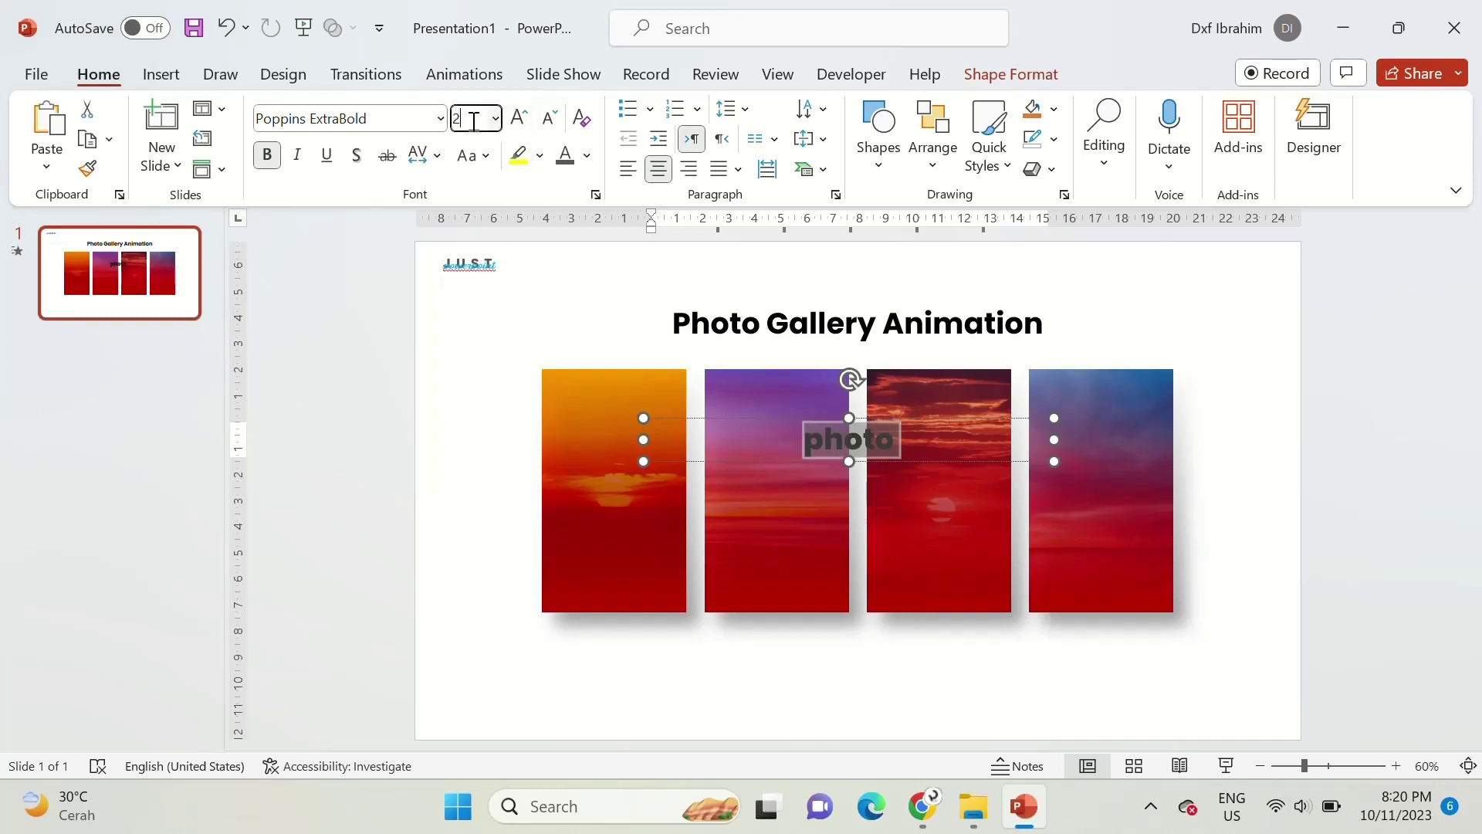
key(Return)
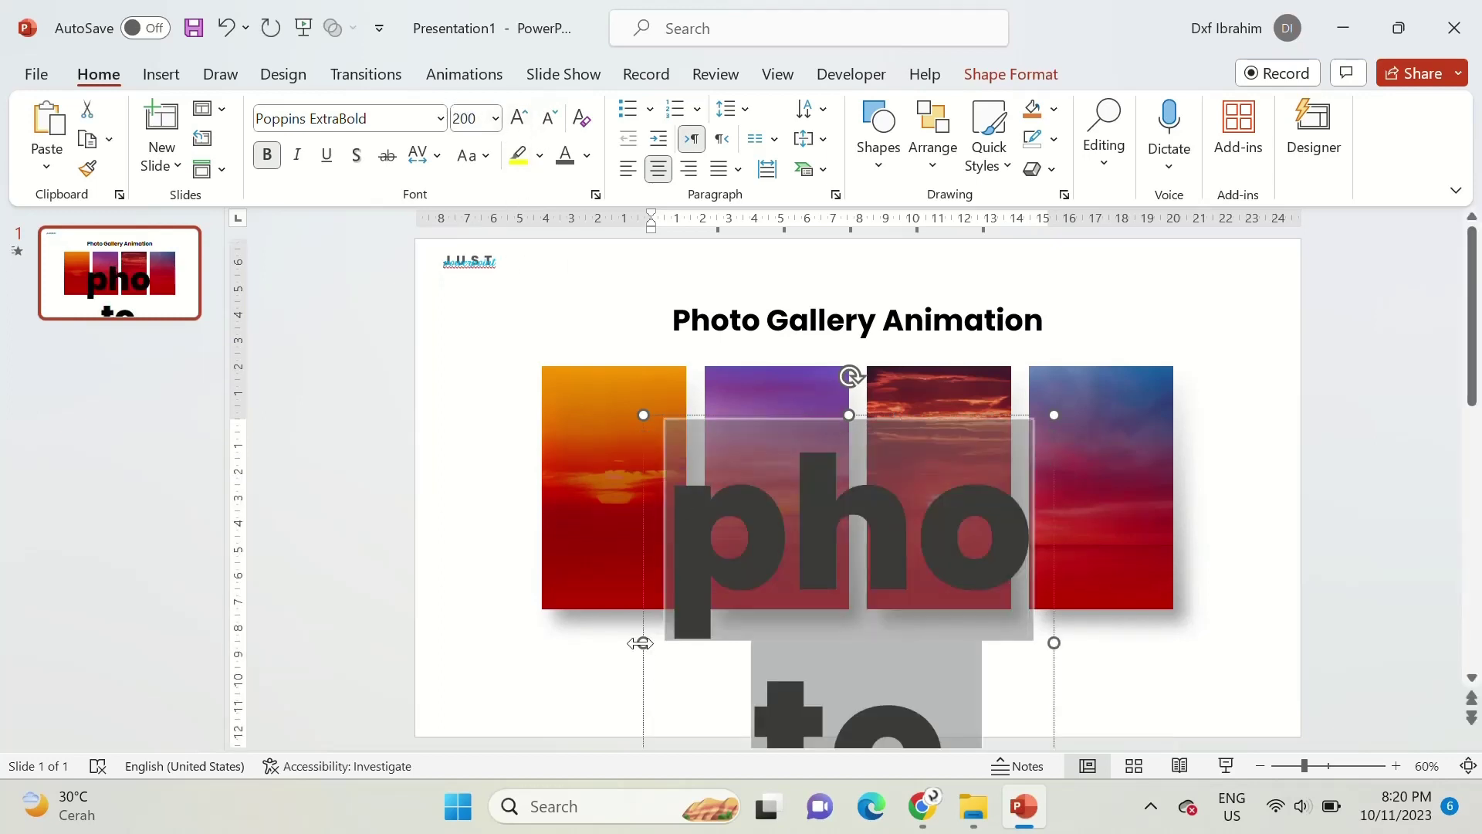
Step: Set 'photo' to size 170 and position it overlapping the tops of the cards
drag(640, 643, 453, 599)
drag(780, 405, 777, 325)
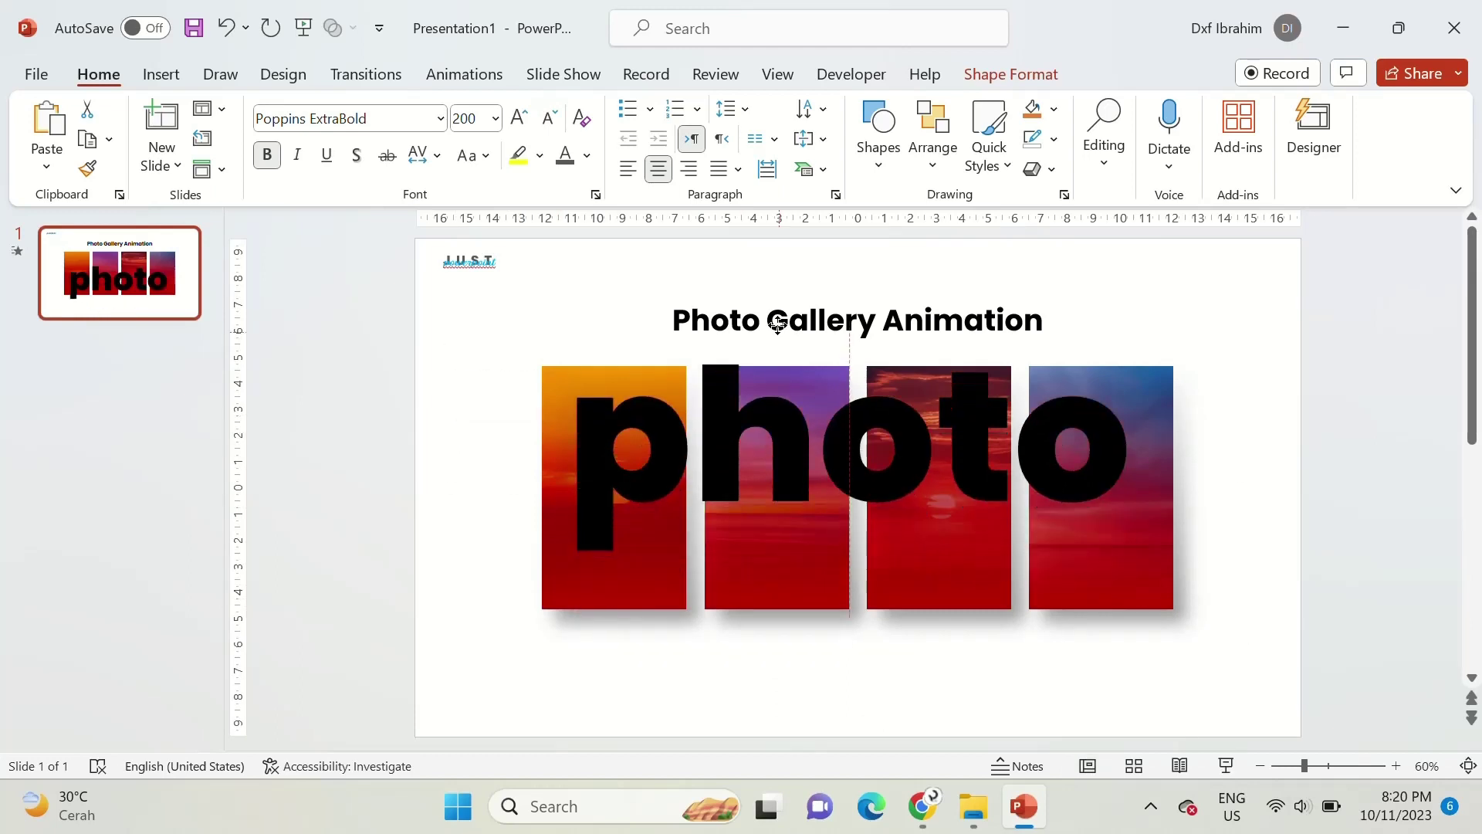
key(ctrl+z)
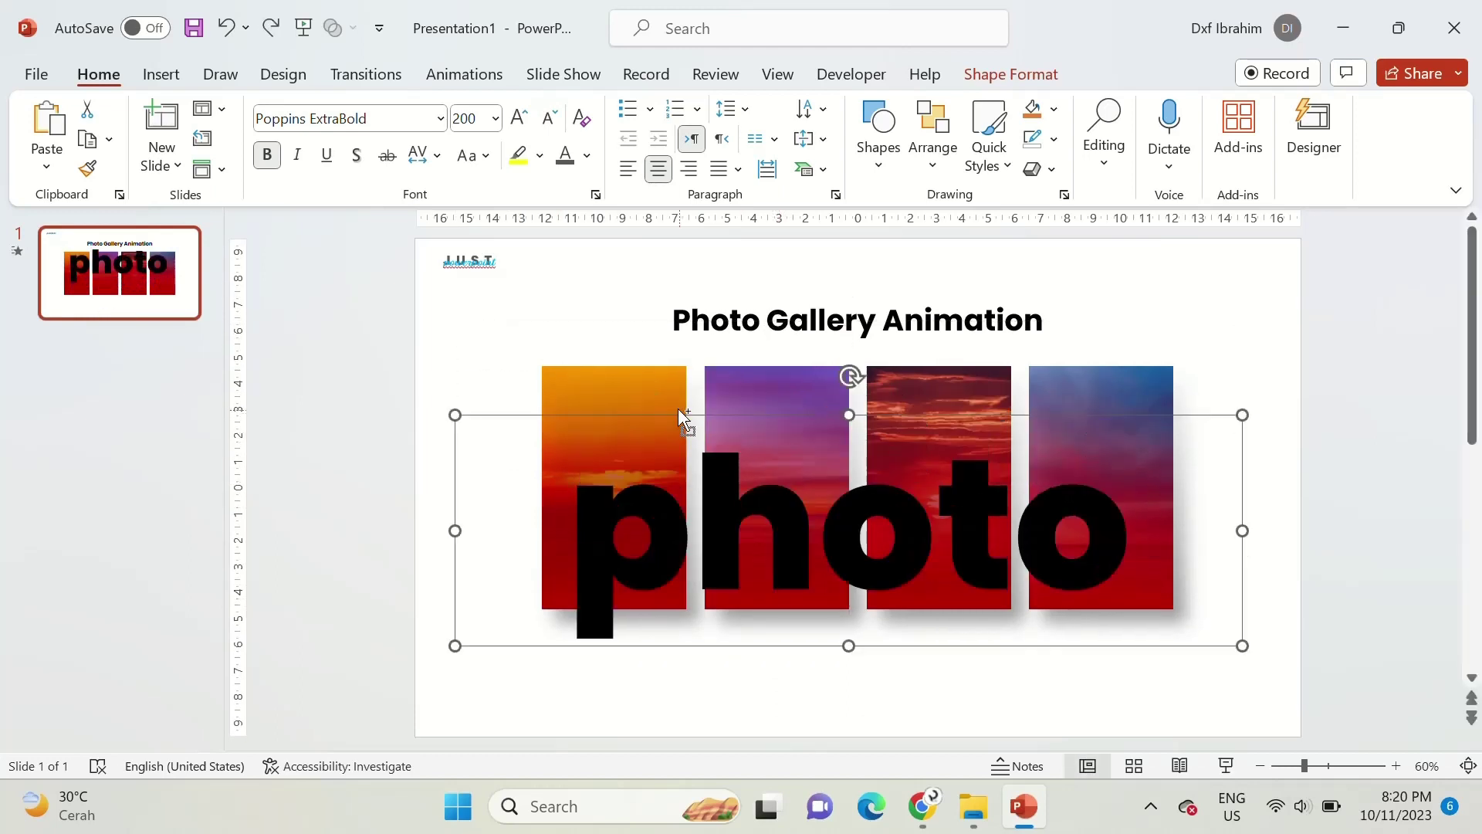
key(ctrl+z)
key(ctrl+z)
text(170)
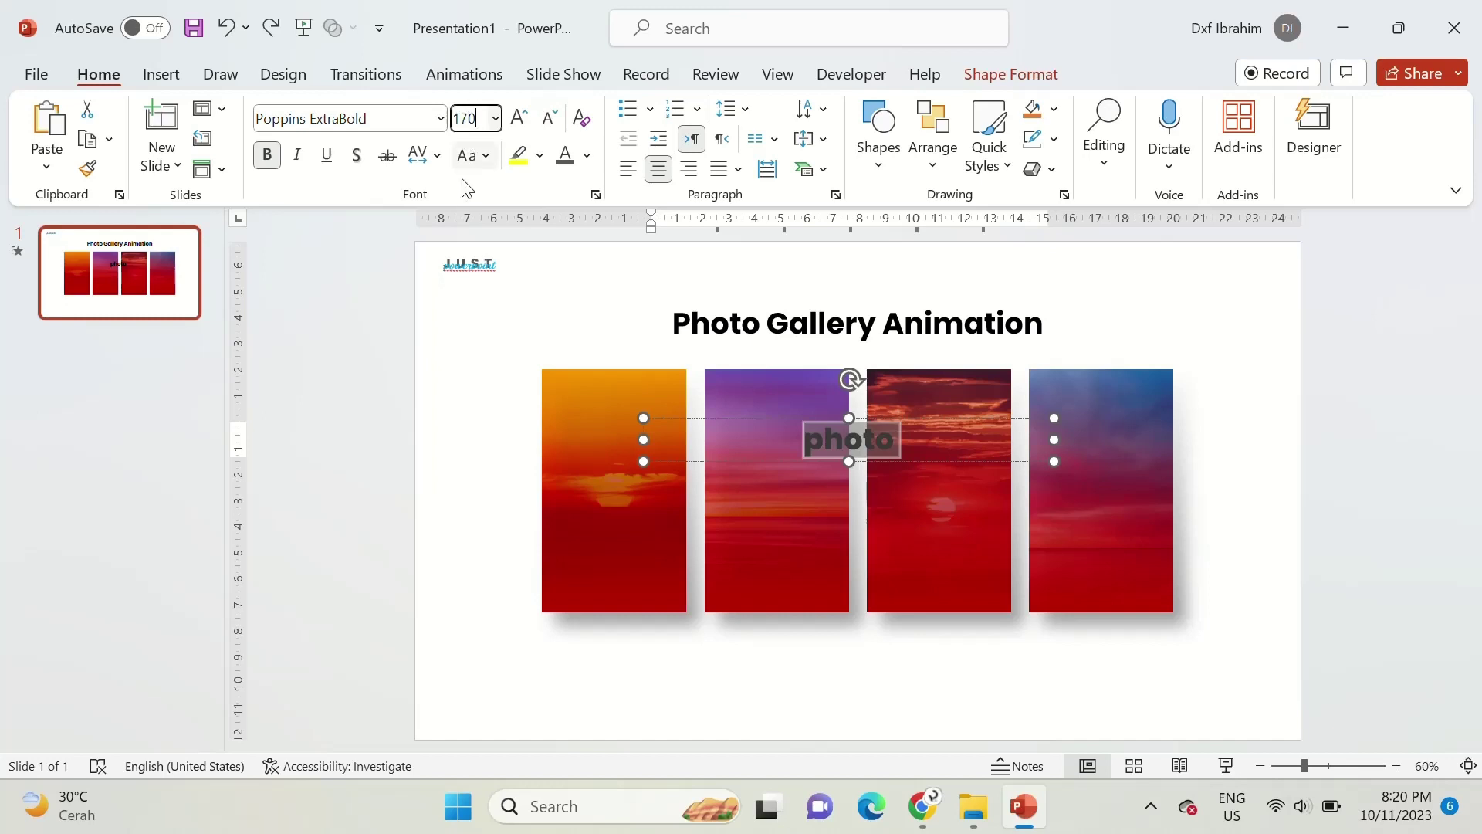
key(Return)
drag(646, 612, 471, 564)
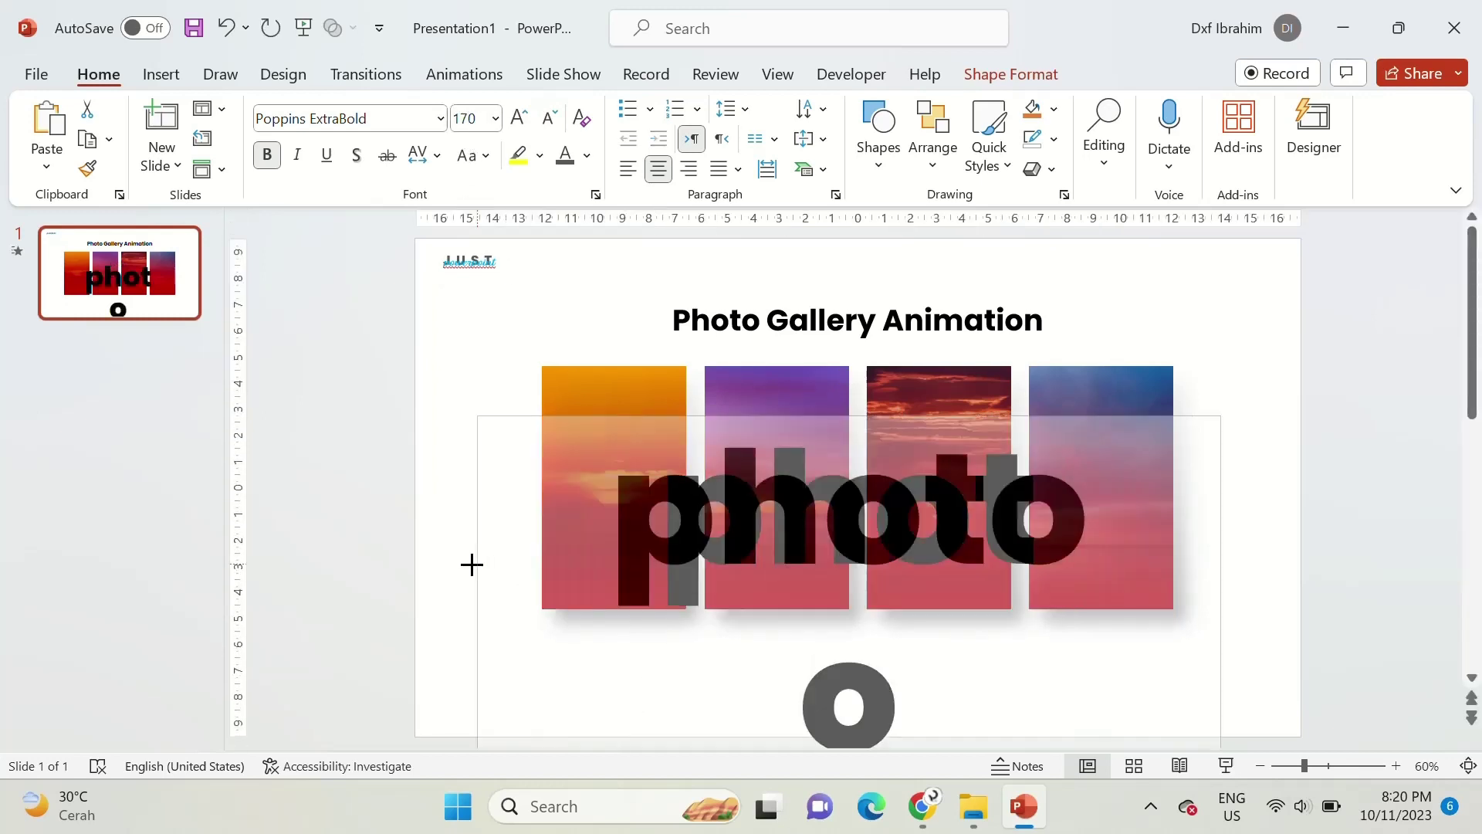
mouse_move(705, 424)
mouse_down()
mouse_move(707, 327)
mouse_move(820, 578)
mouse_move(955, 647)
mouse_up()
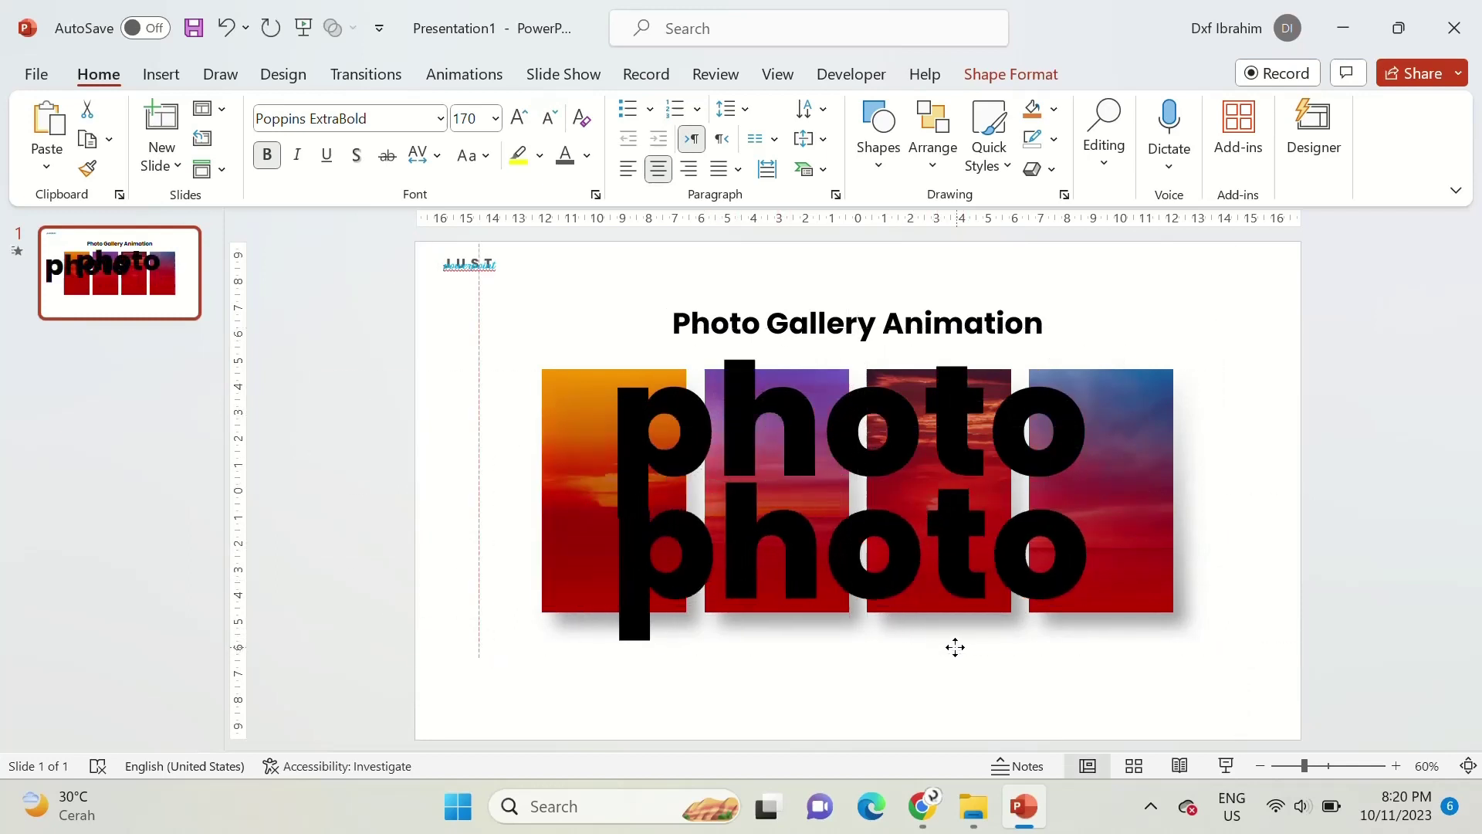
Step: Change the word in the lower copy to 'gallery'
click(911, 661)
click(896, 557)
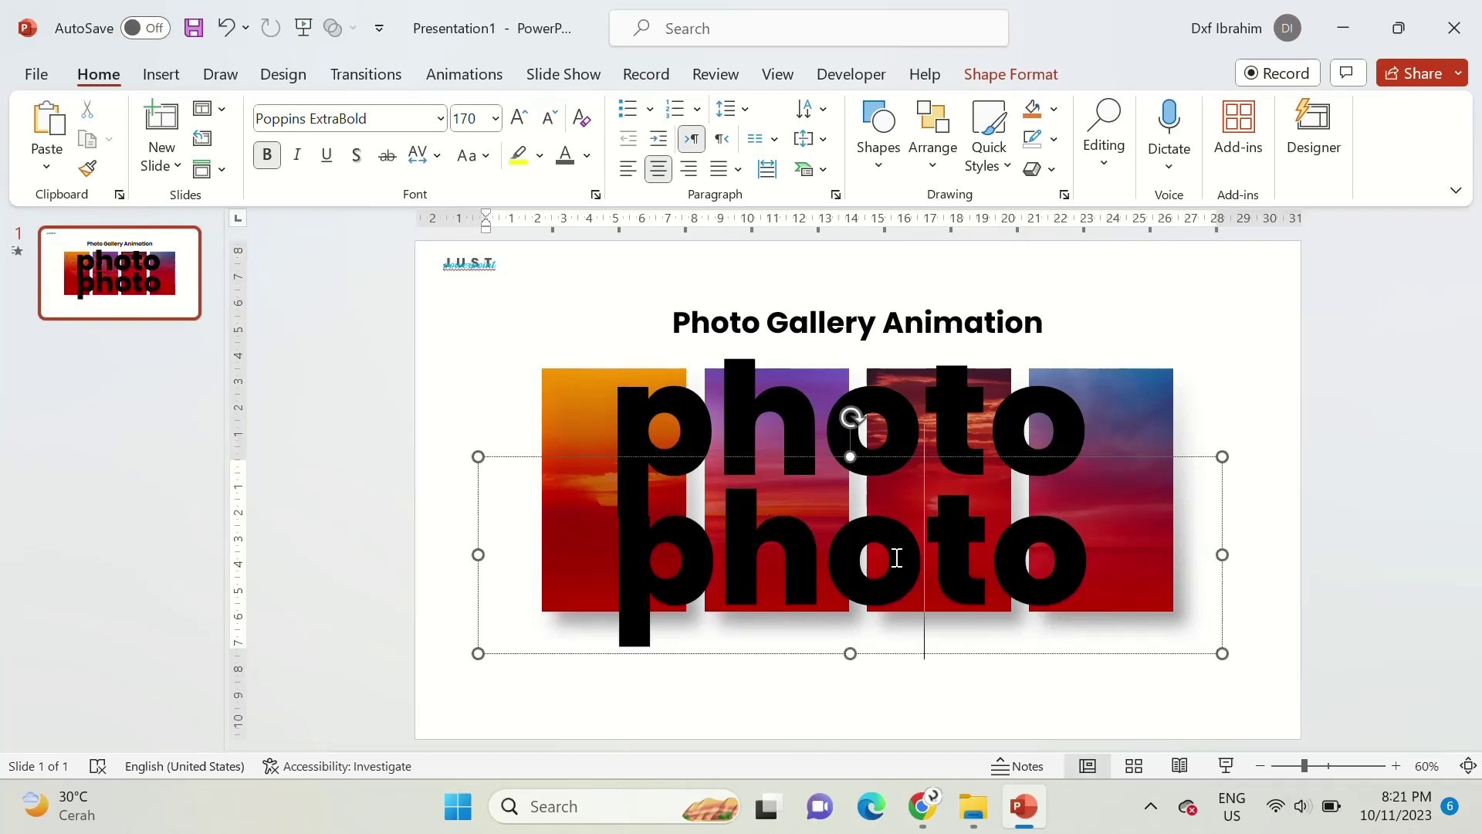
double_click(894, 556)
text(ga)
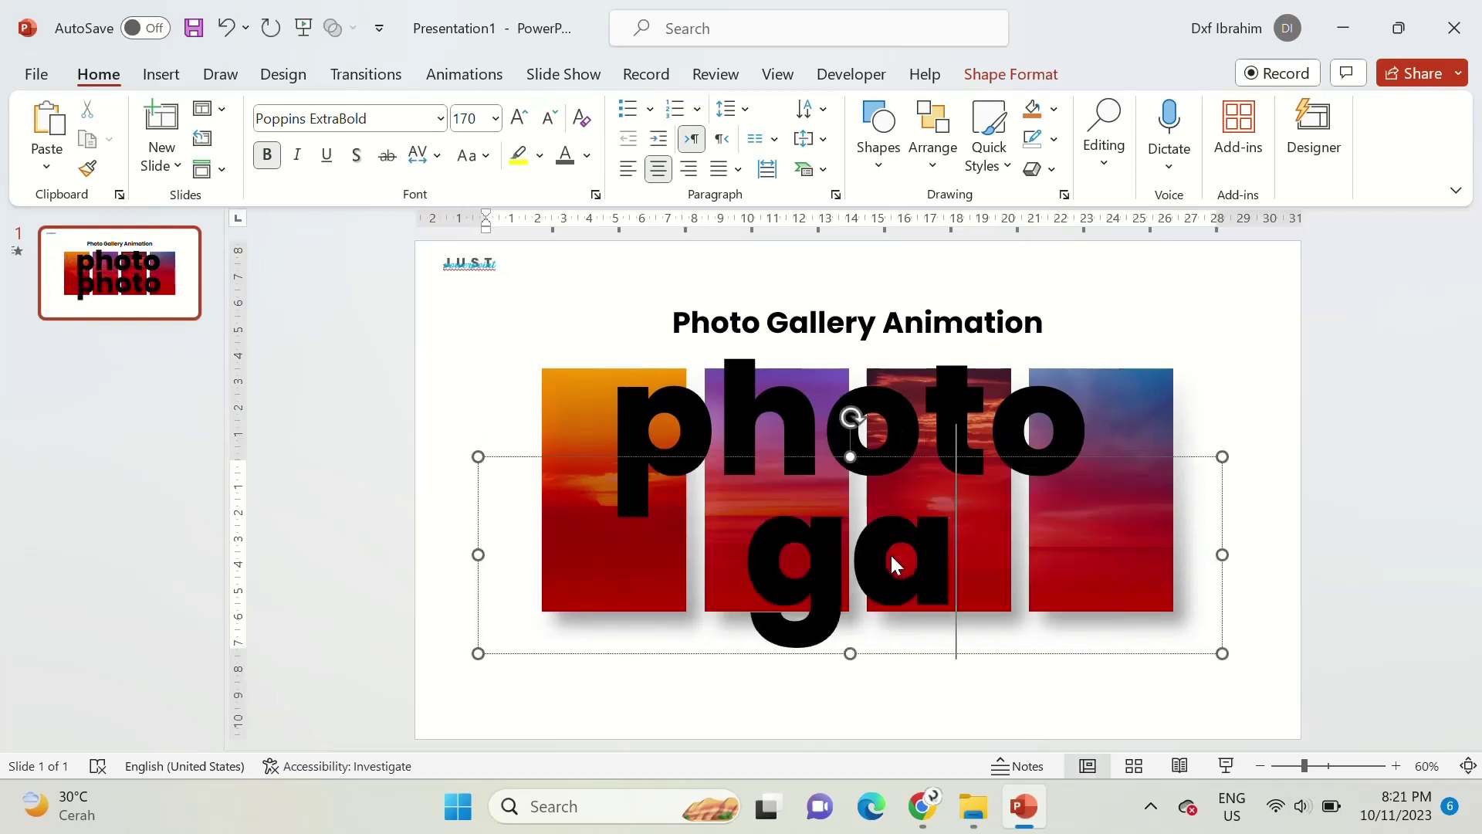
text(llery)
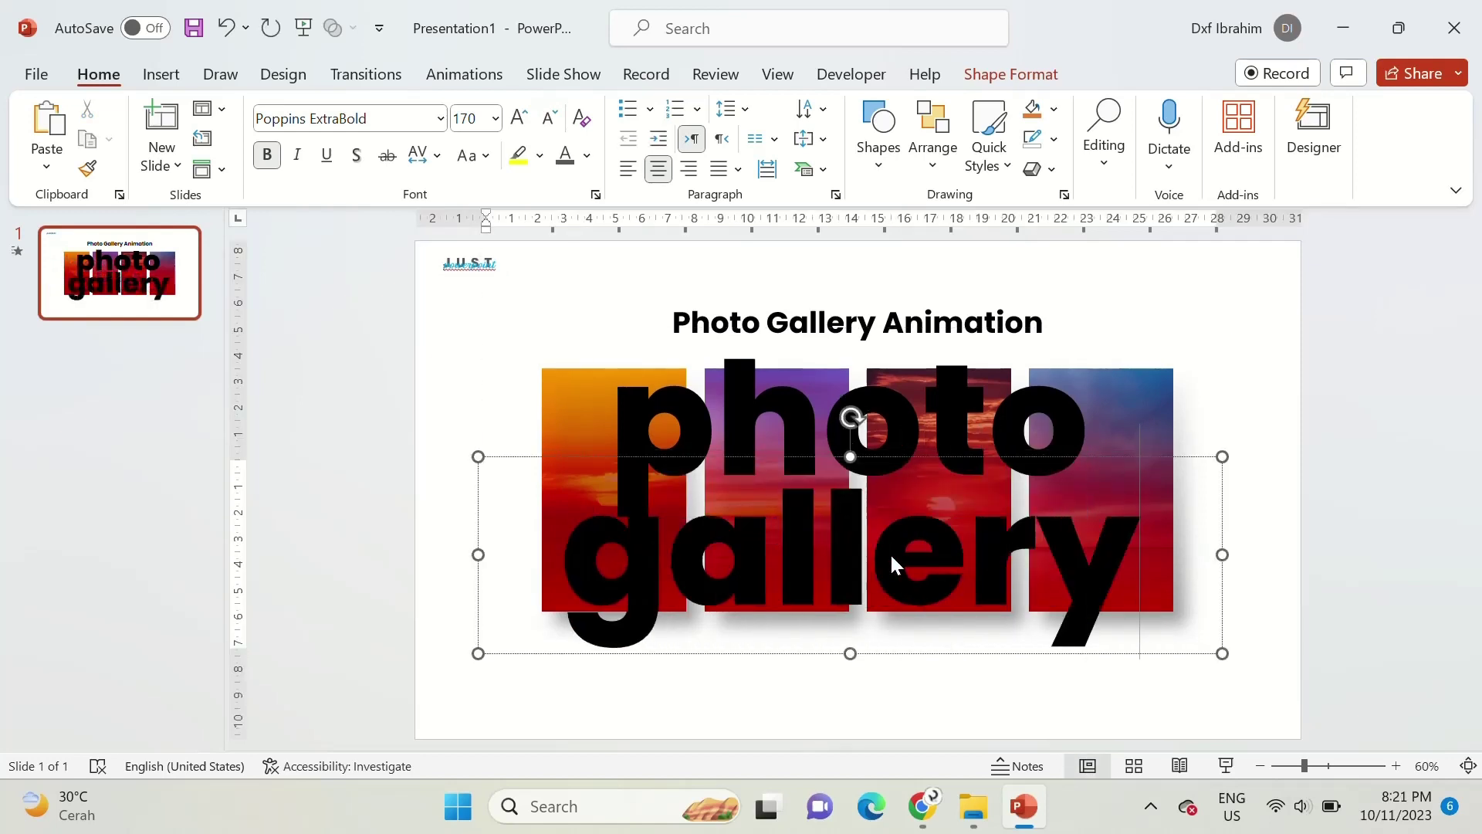
click(595, 320)
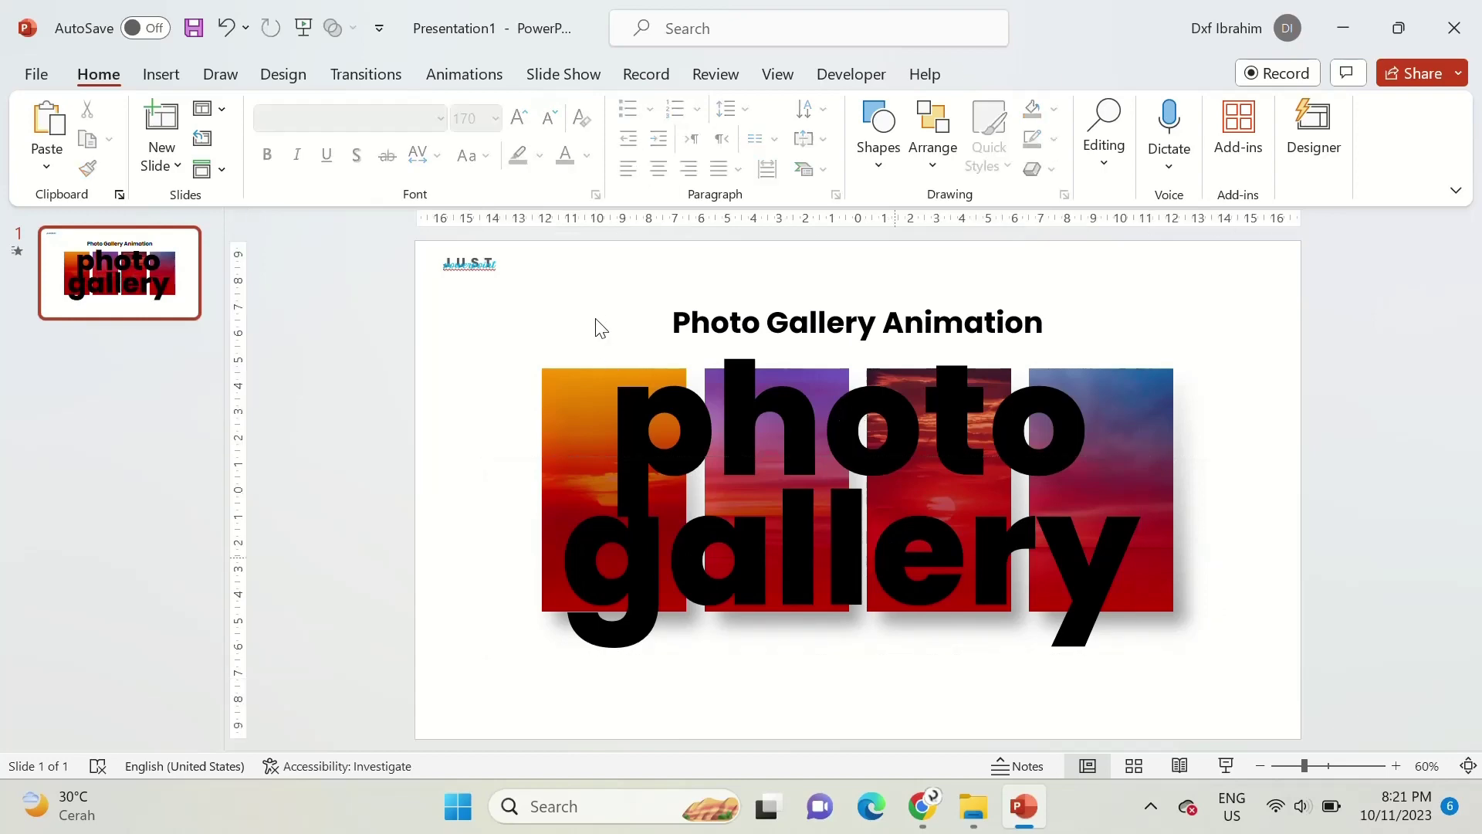
Step: Draw a tiny circle on the letters and merge it with the 'photo' text box
click(878, 139)
click(982, 223)
scroll(946, 395, up, 4)
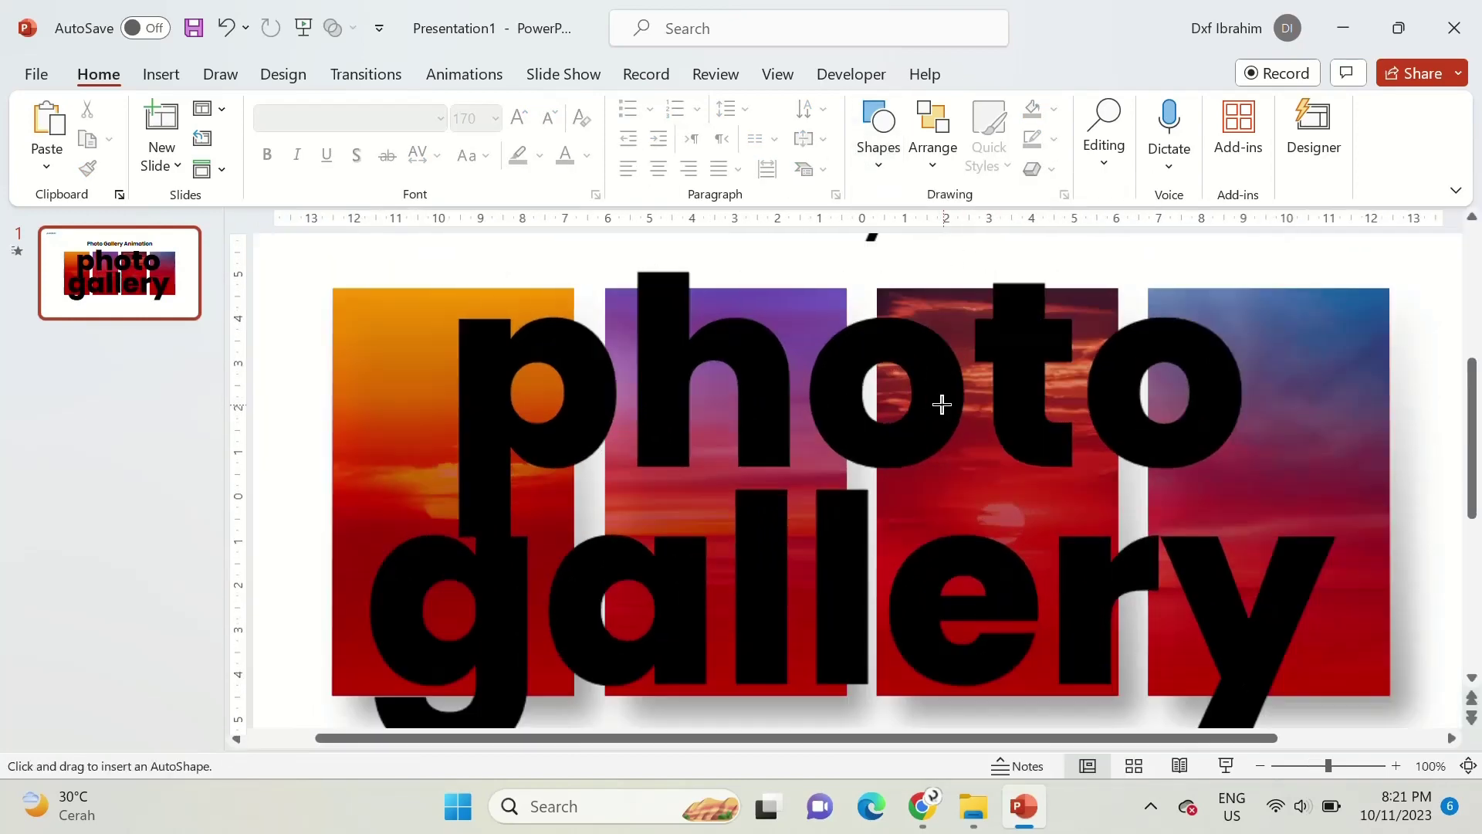
mouse_move(904, 352)
mouse_down()
mouse_move(920, 368)
mouse_move(955, 562)
mouse_up()
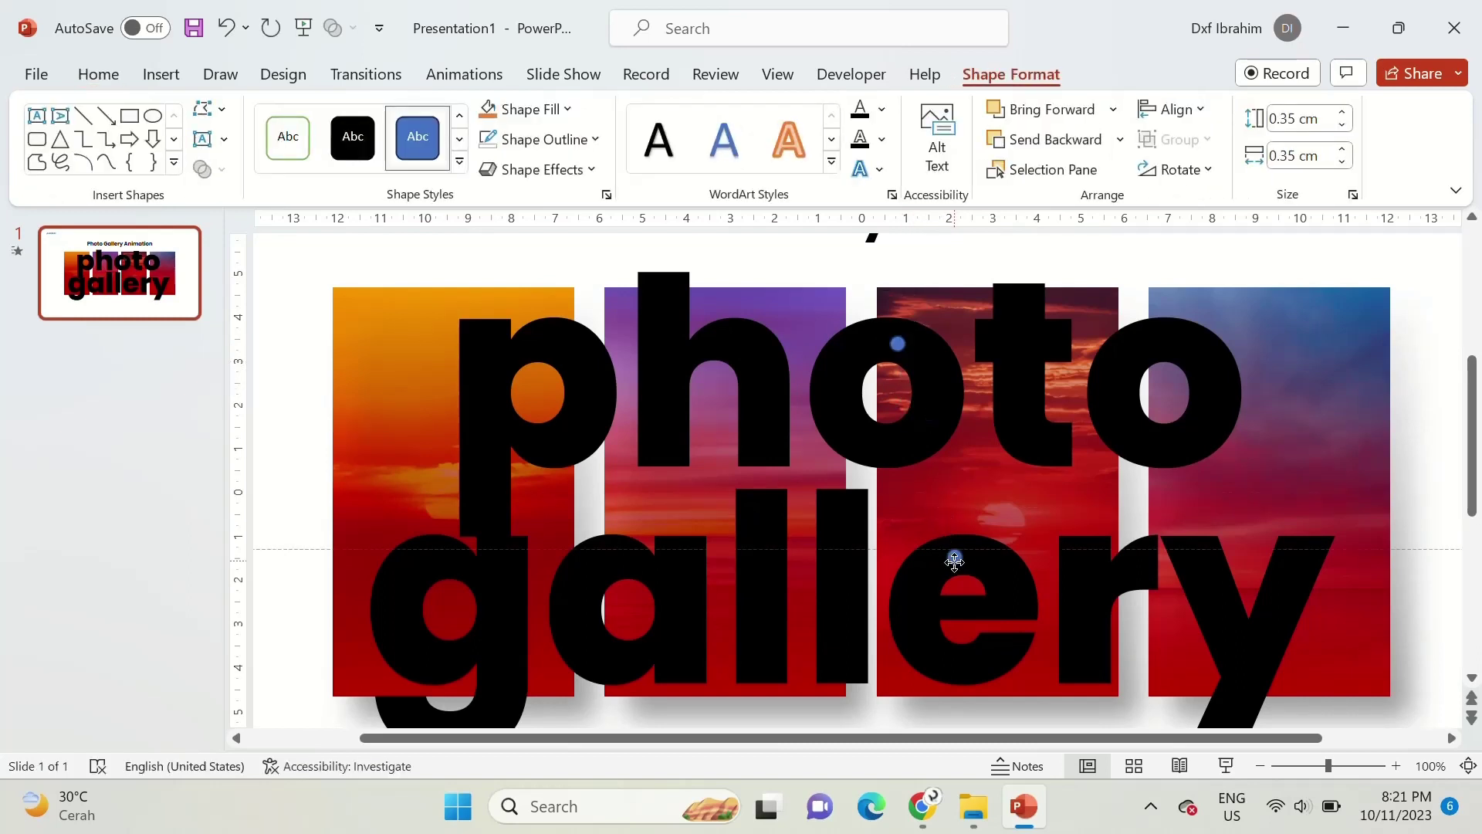
click(739, 359)
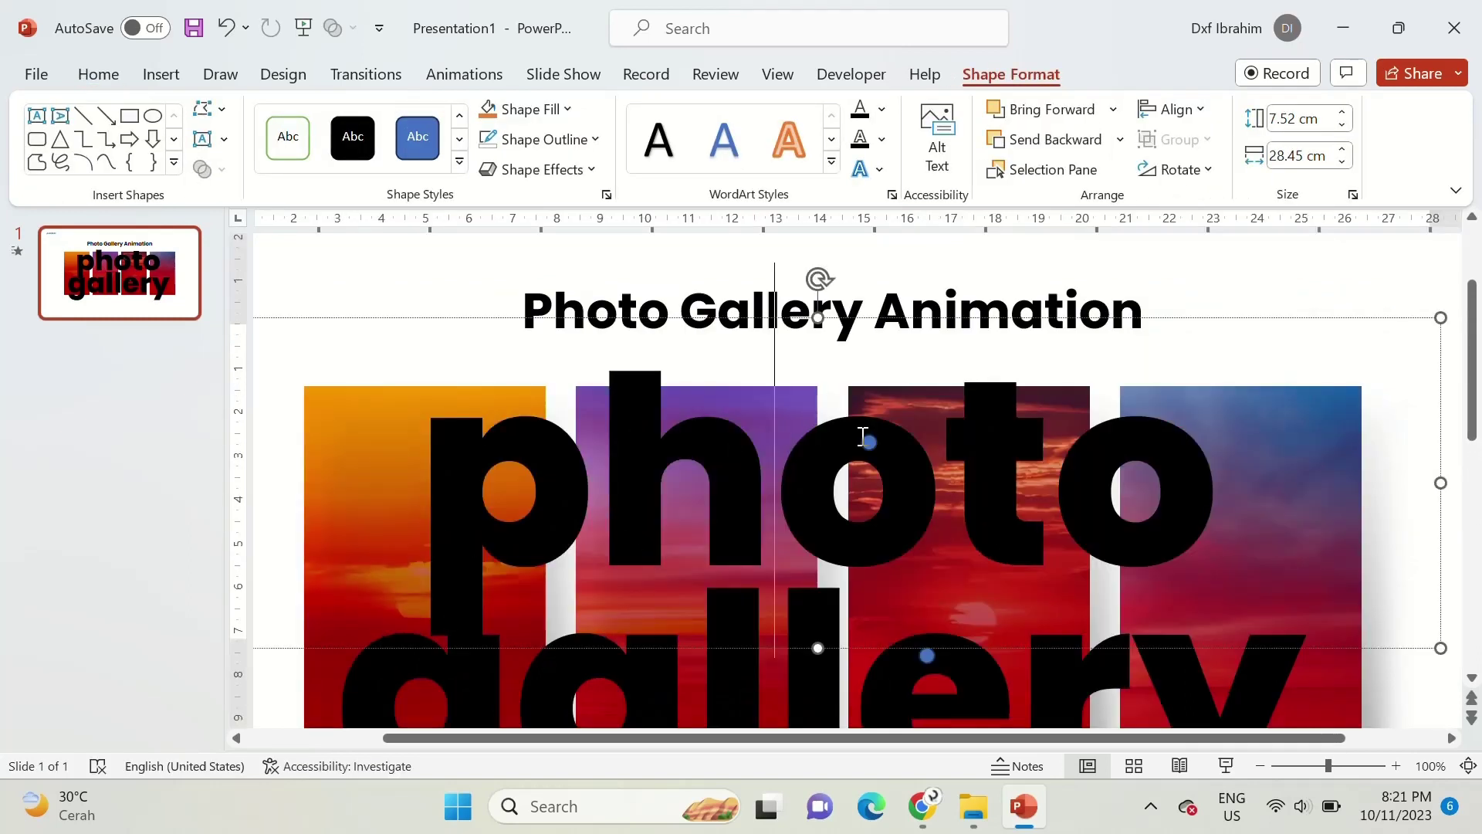
shift+click(863, 436)
click(223, 170)
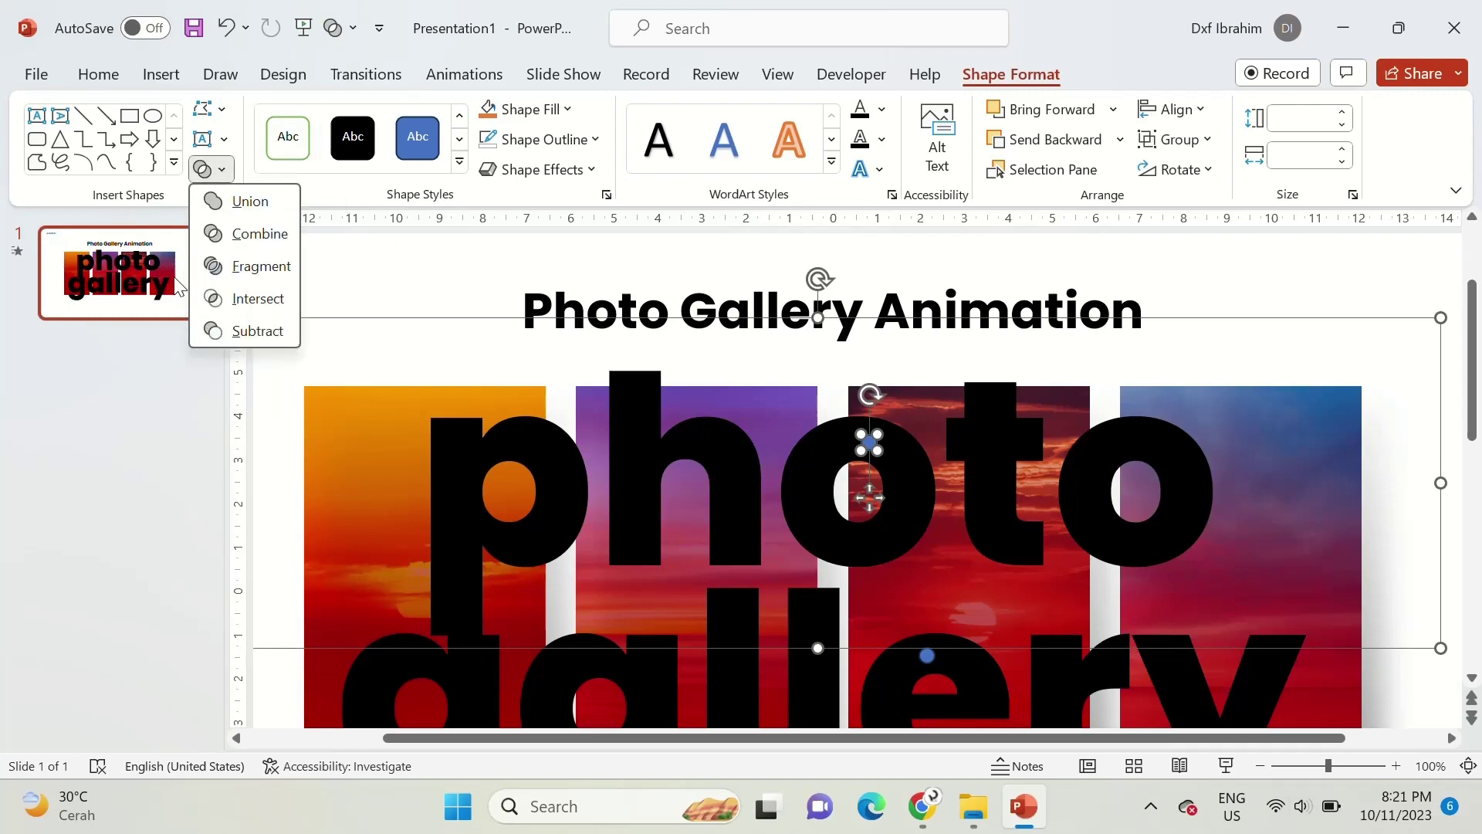
Step: Union the 'gallery' text box with its own tiny circle
scroll(755, 608, down, 1)
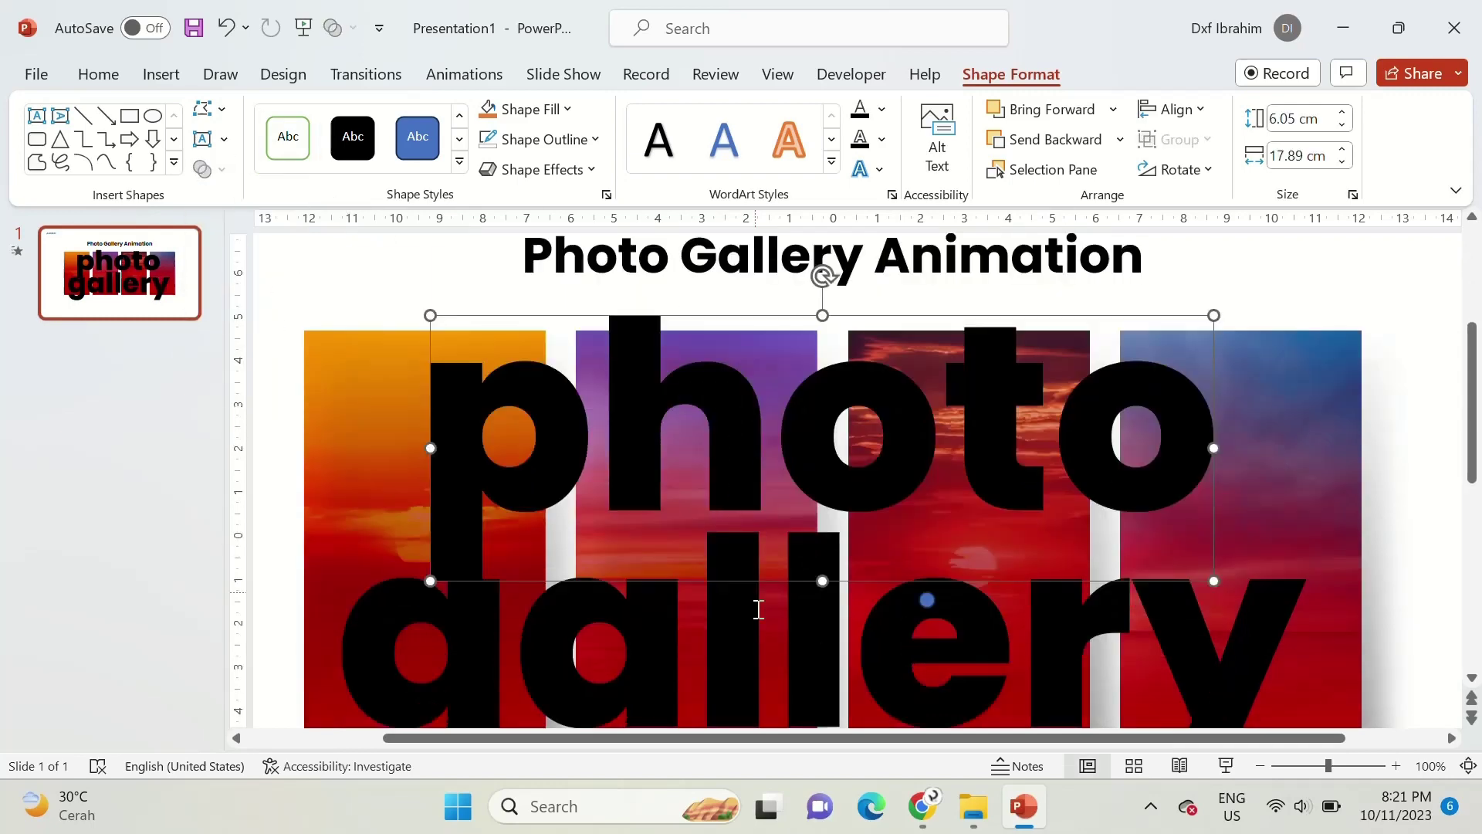
click(749, 618)
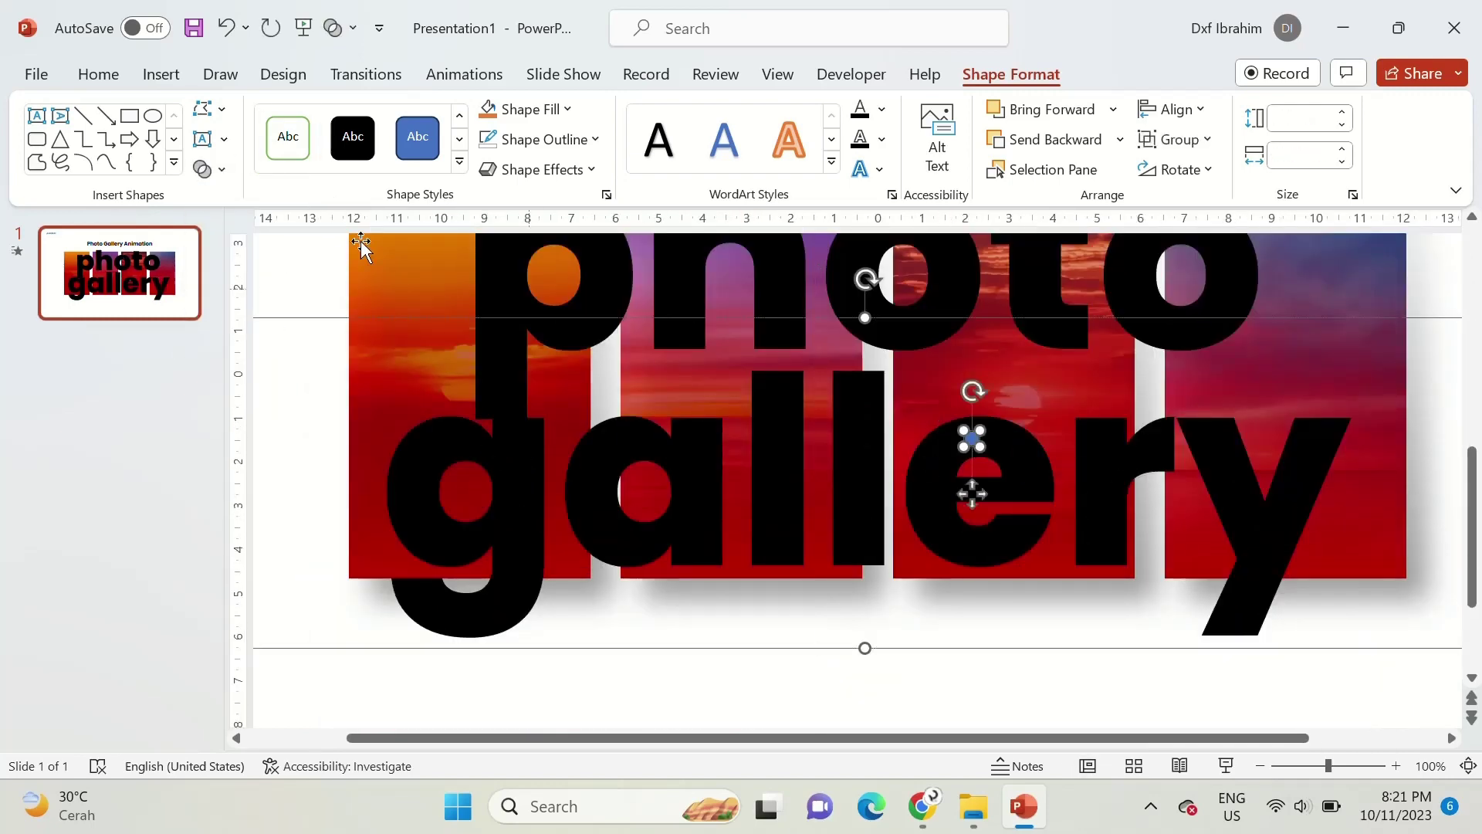
key(ctrl+a)
click(209, 169)
click(226, 203)
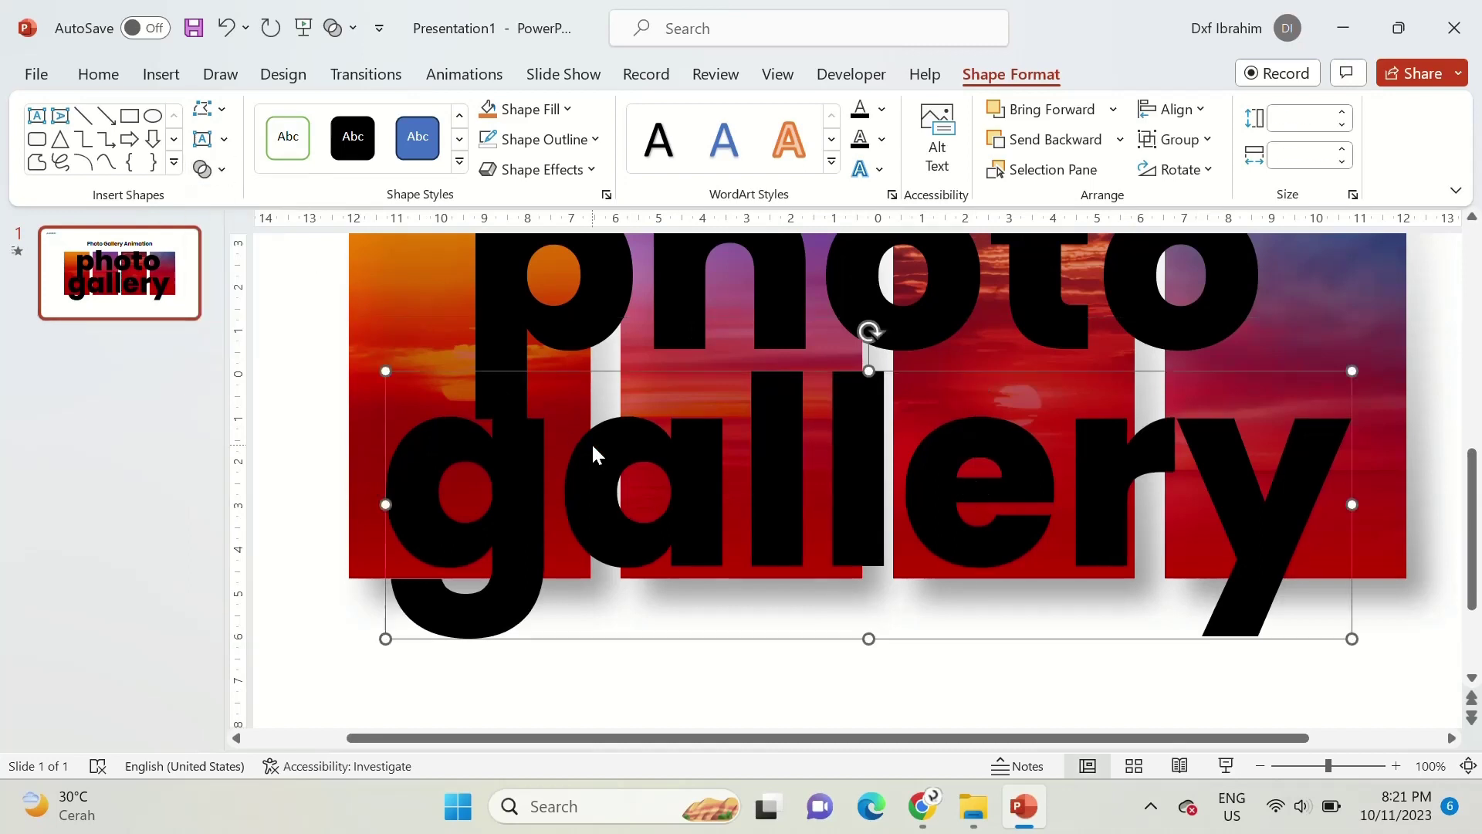
scroll(591, 443, down, 4)
Step: Format-paint the first sunset card's translucent red picture look onto the 'photo' and 'gallery' words
click(473, 451)
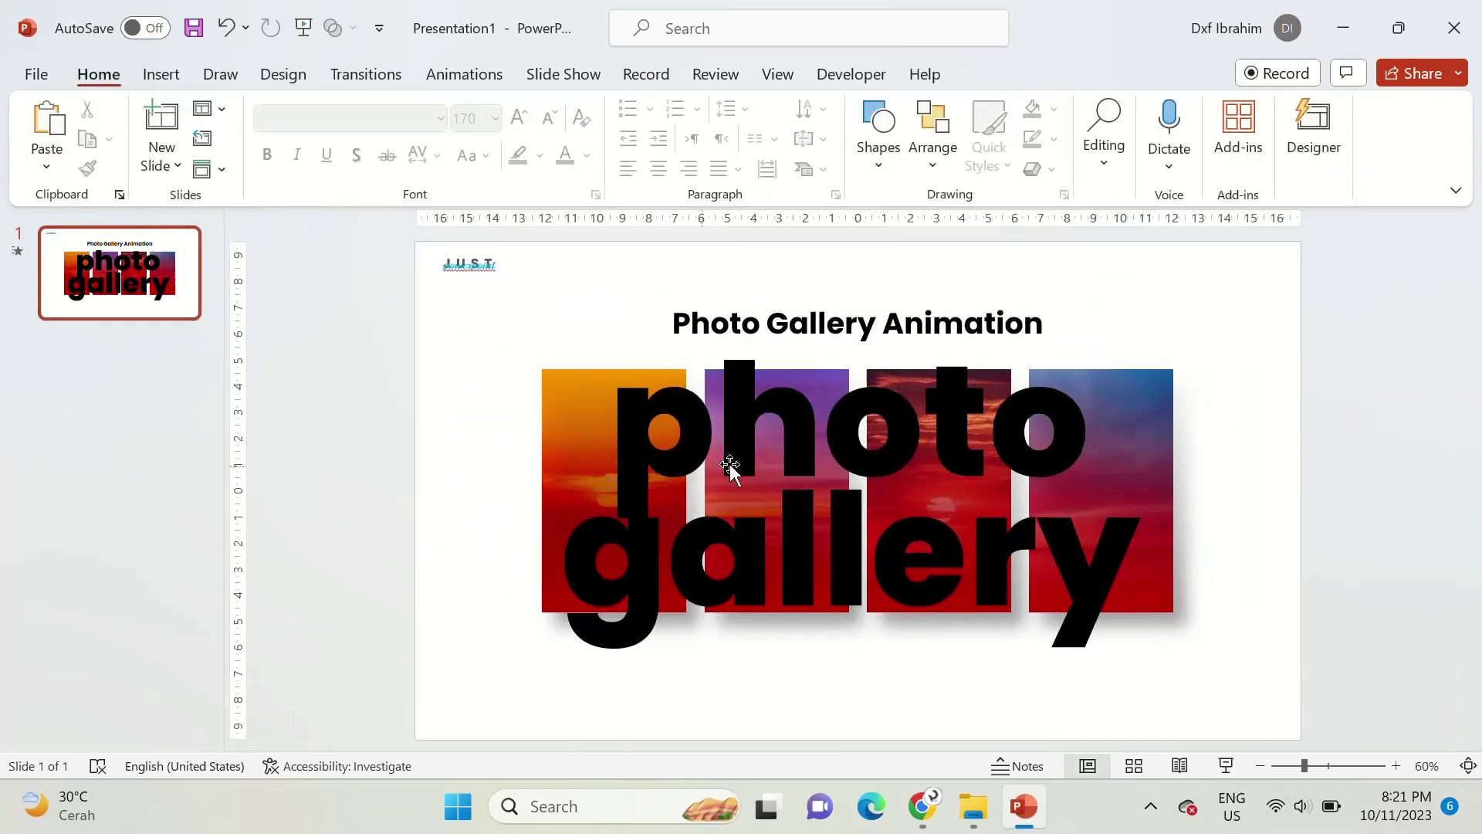
click(562, 510)
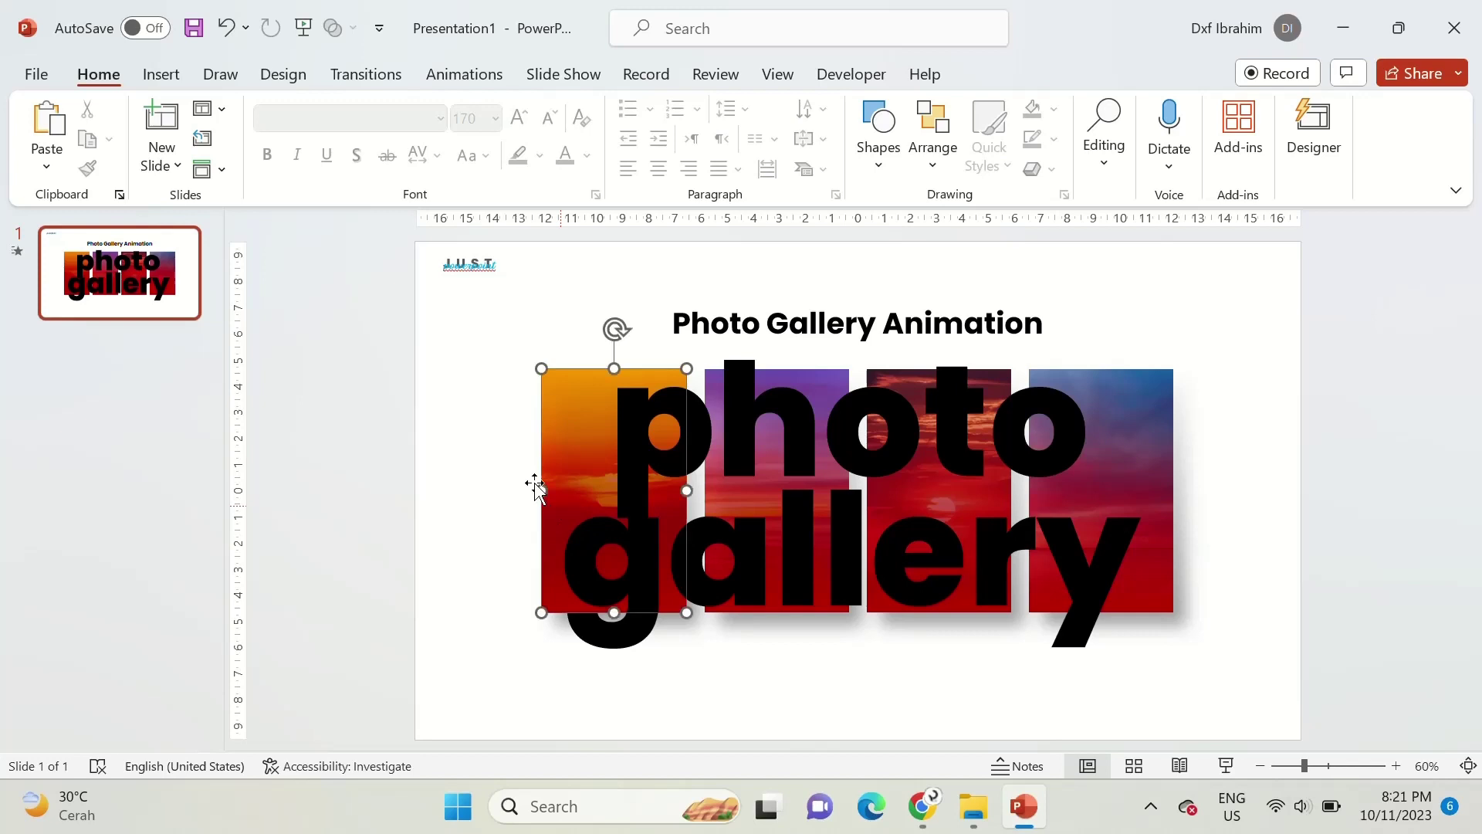
click(103, 76)
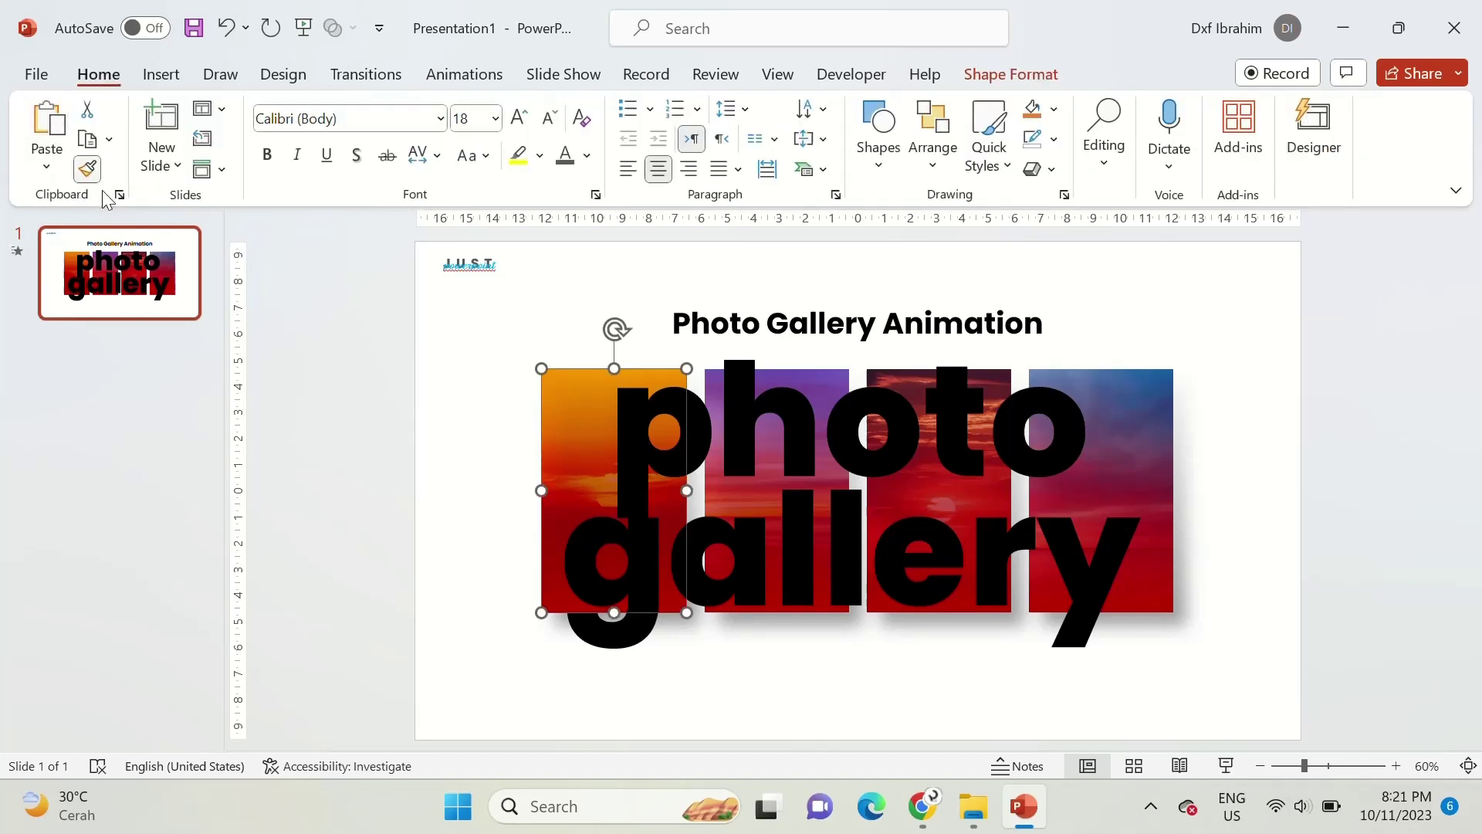
click(630, 432)
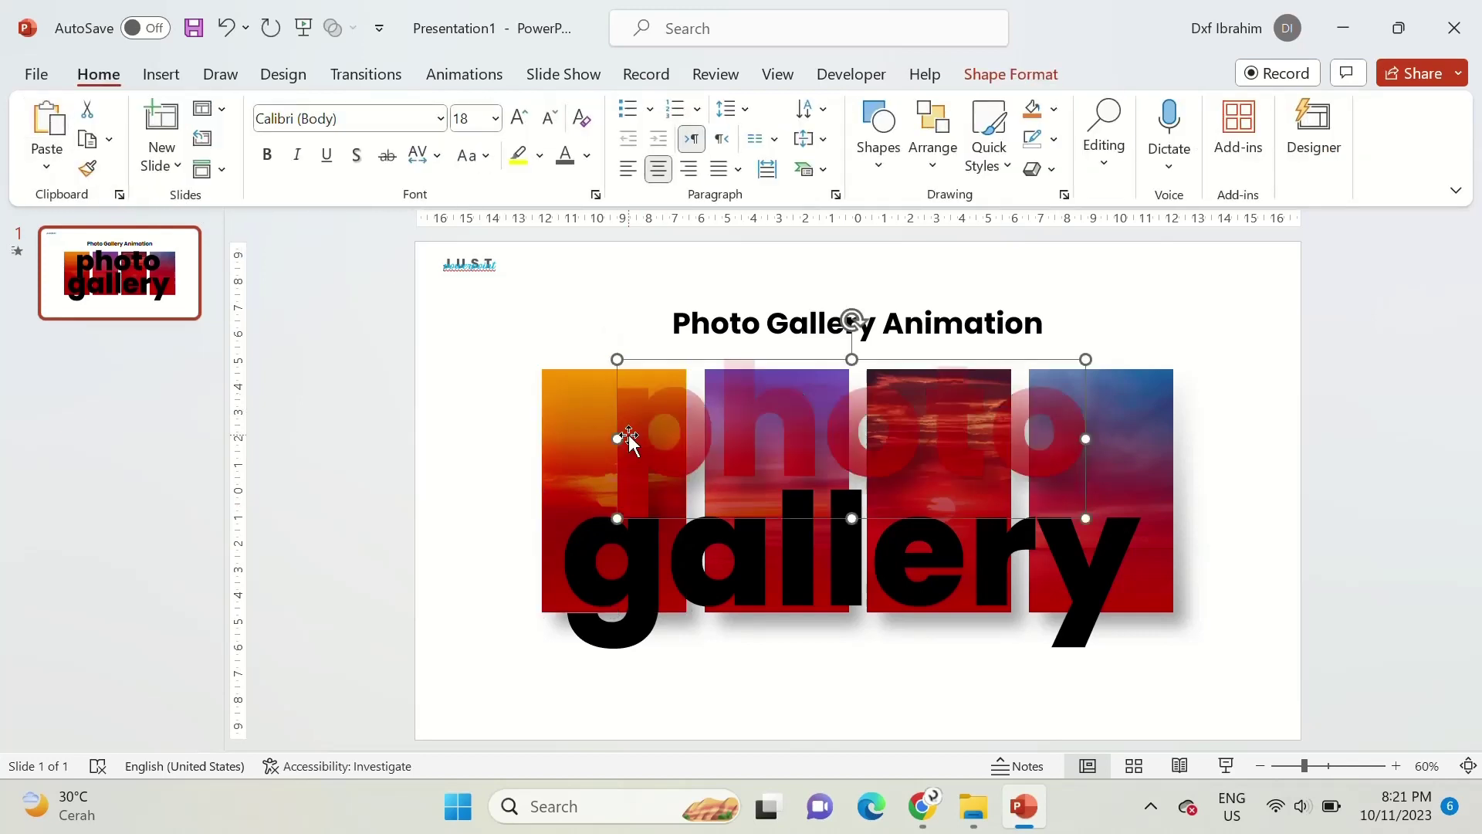
click(89, 169)
click(641, 567)
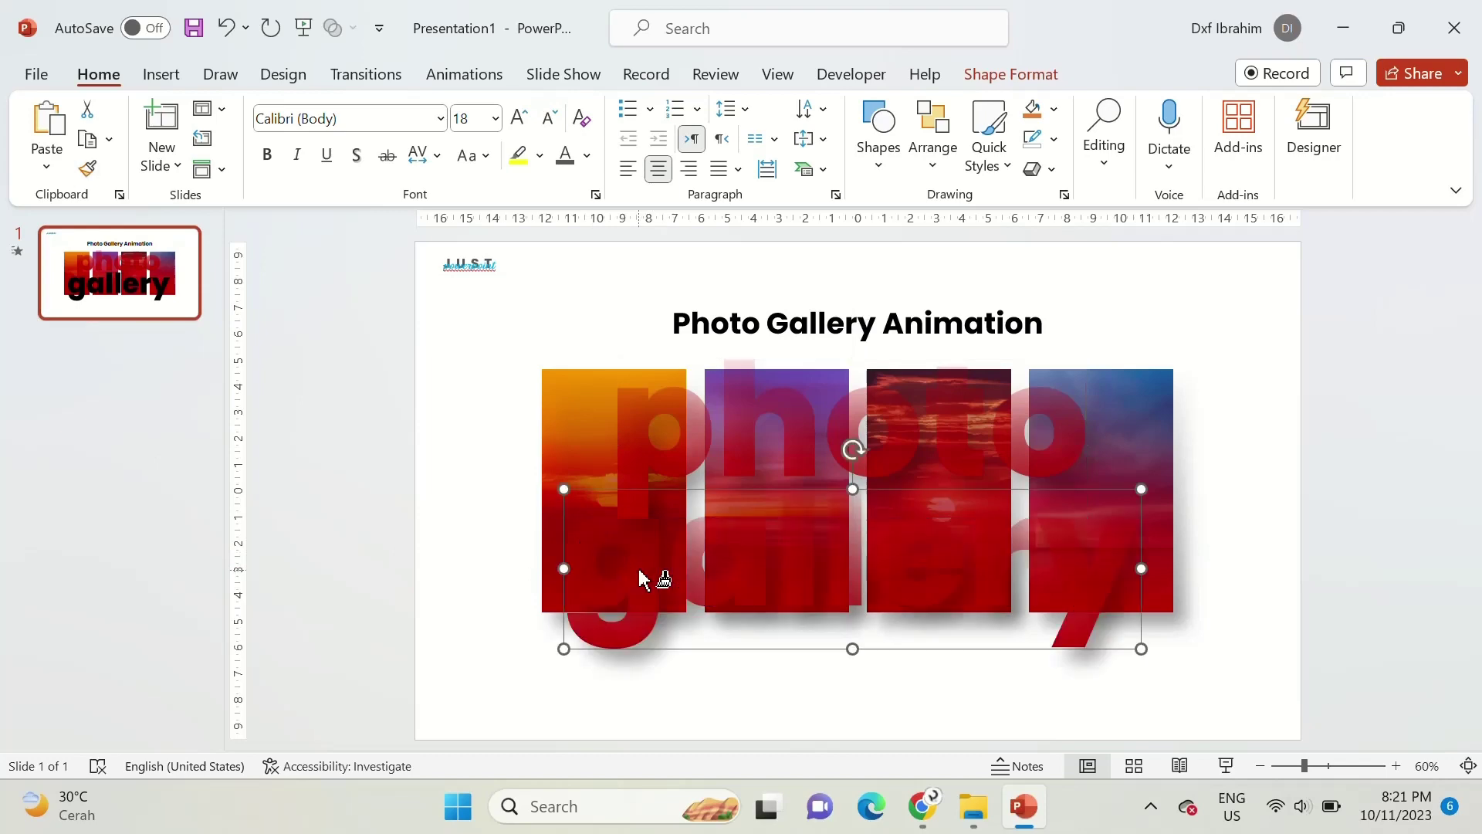
click(485, 623)
Step: Draw a thin rectangle below the photo cards as the first indicator bar
click(879, 127)
click(1015, 232)
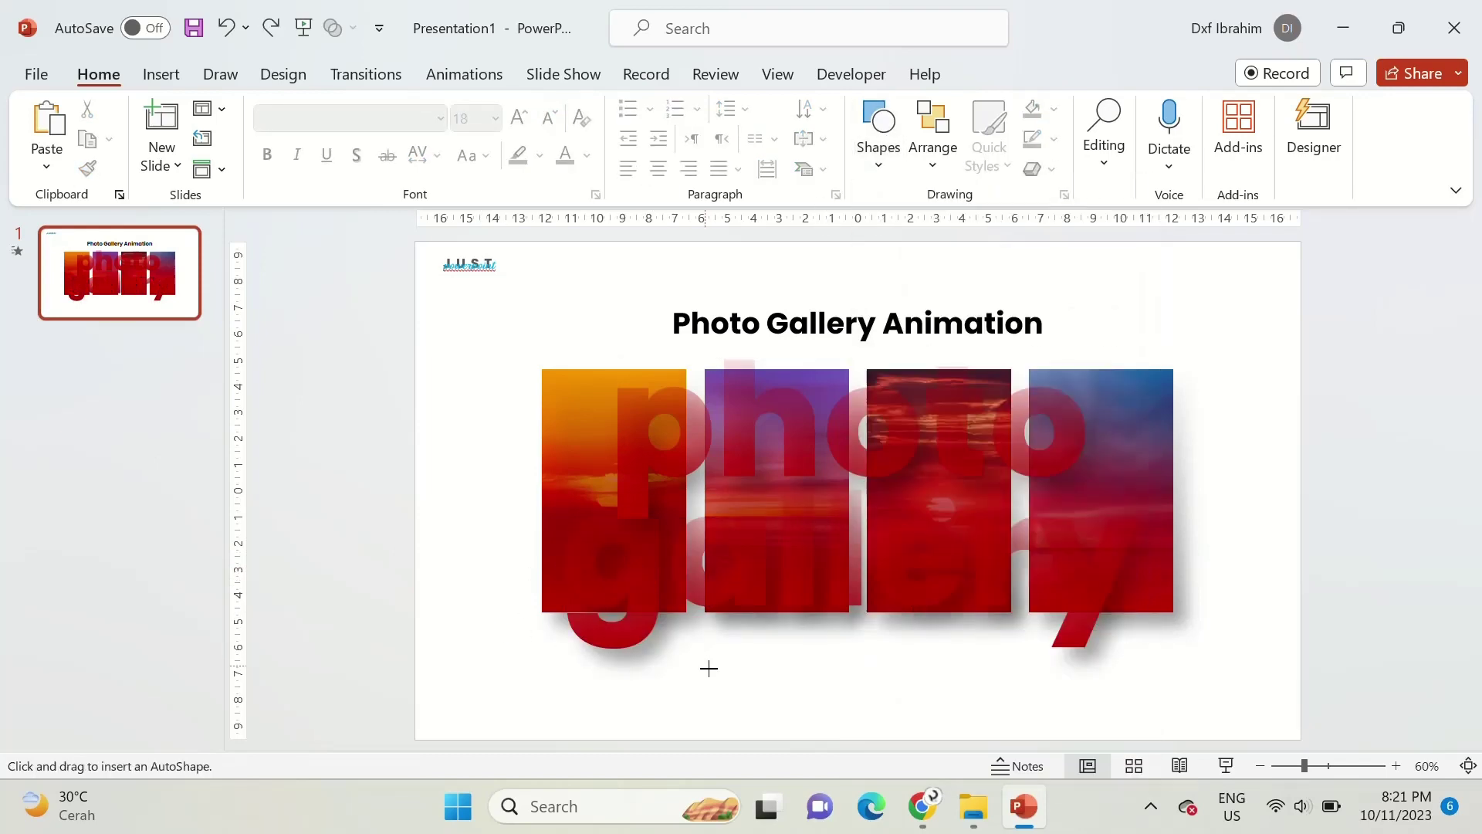
ctrl+scroll(709, 667, up, 5)
scroll(716, 659, down, 5)
mouse_move(666, 612)
mouse_down()
mouse_move(754, 627)
mouse_move(709, 669)
mouse_move(709, 618)
mouse_move(724, 639)
mouse_move(801, 616)
mouse_up()
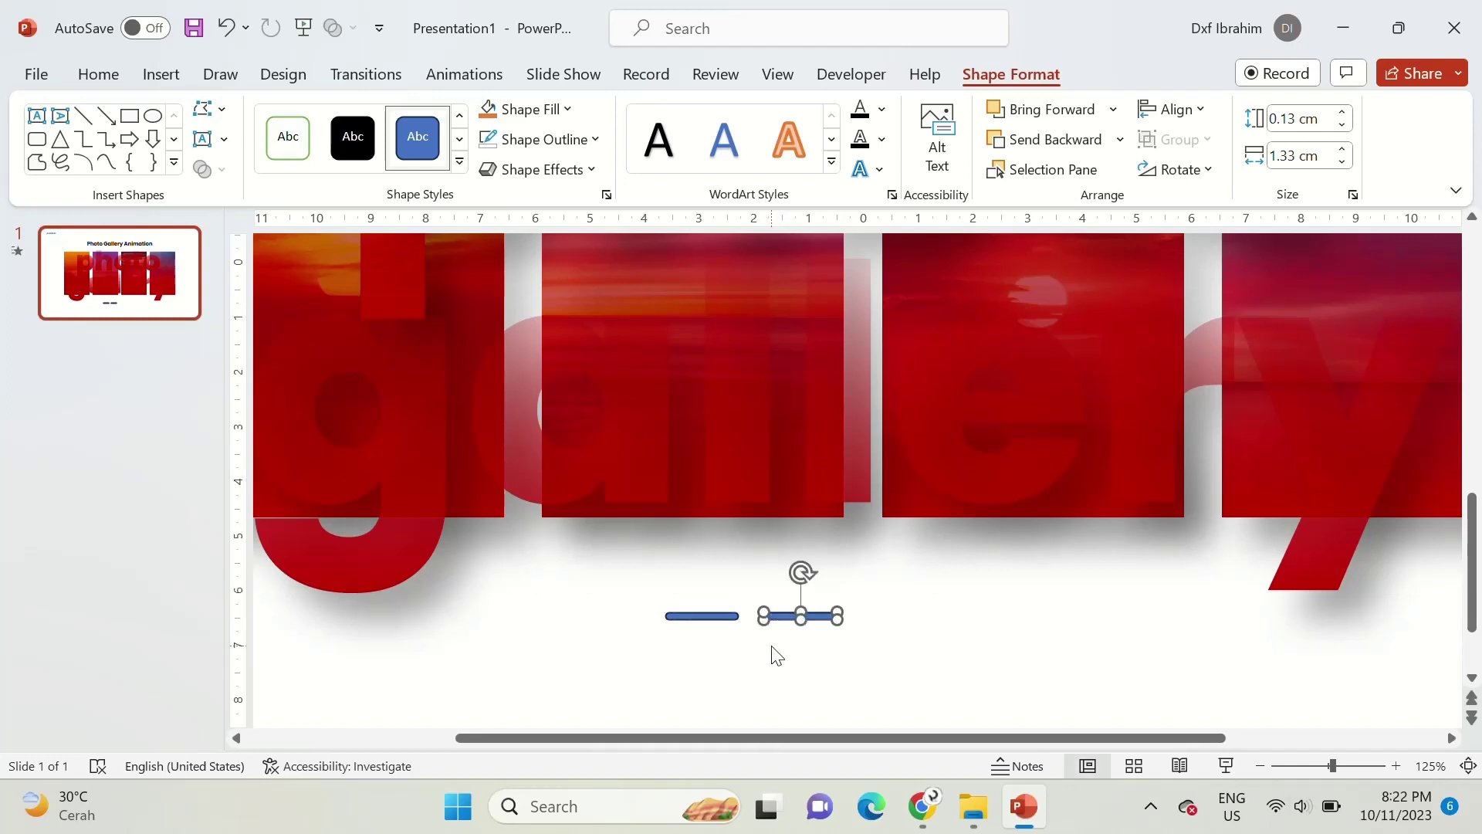
Step: Make three copies of the bar, remove their outline and fill them light grey
key(ctrl+d)
drag(618, 581, 1012, 673)
click(1053, 139)
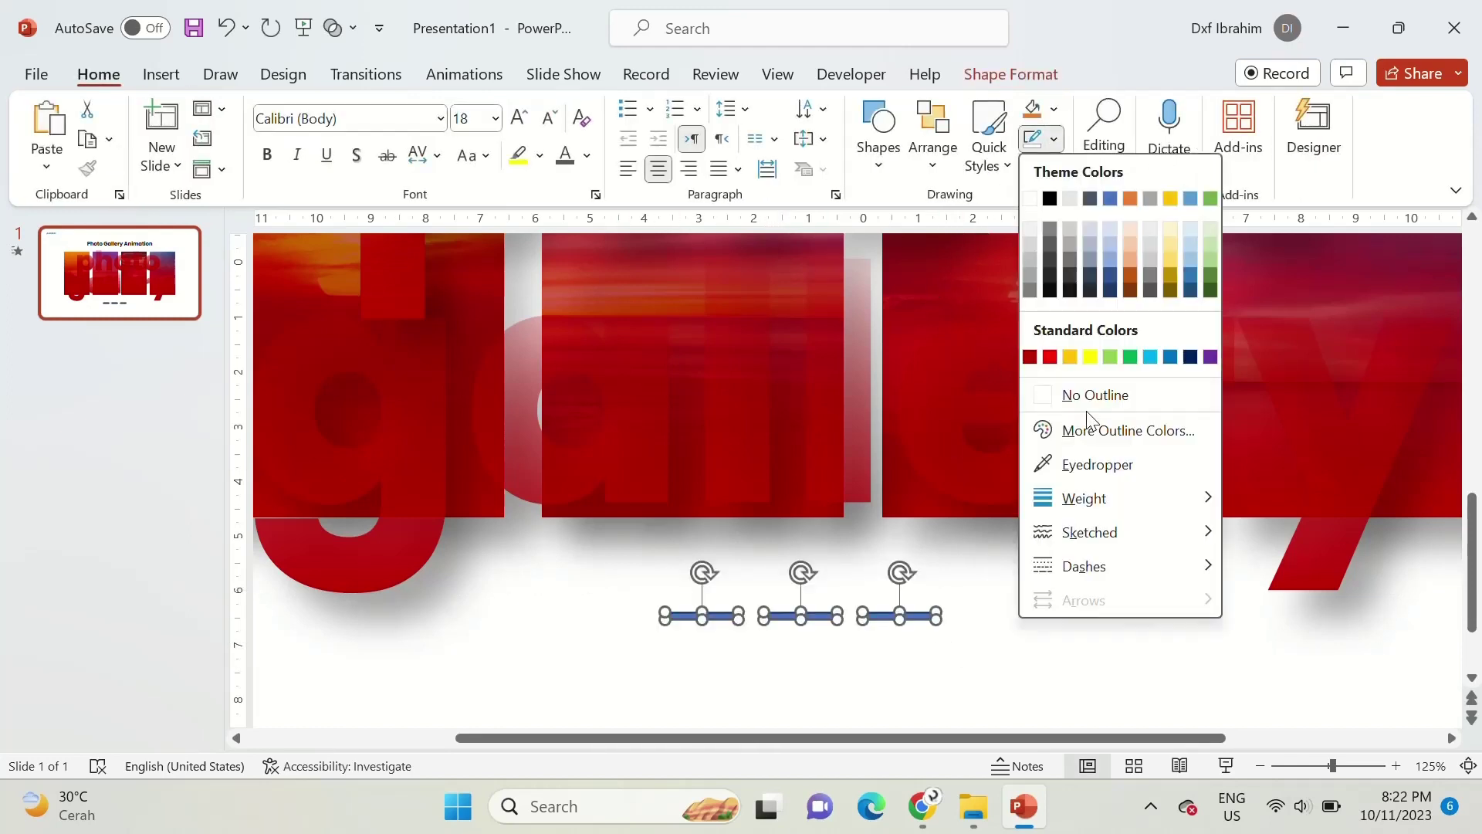
click(1077, 395)
click(1054, 108)
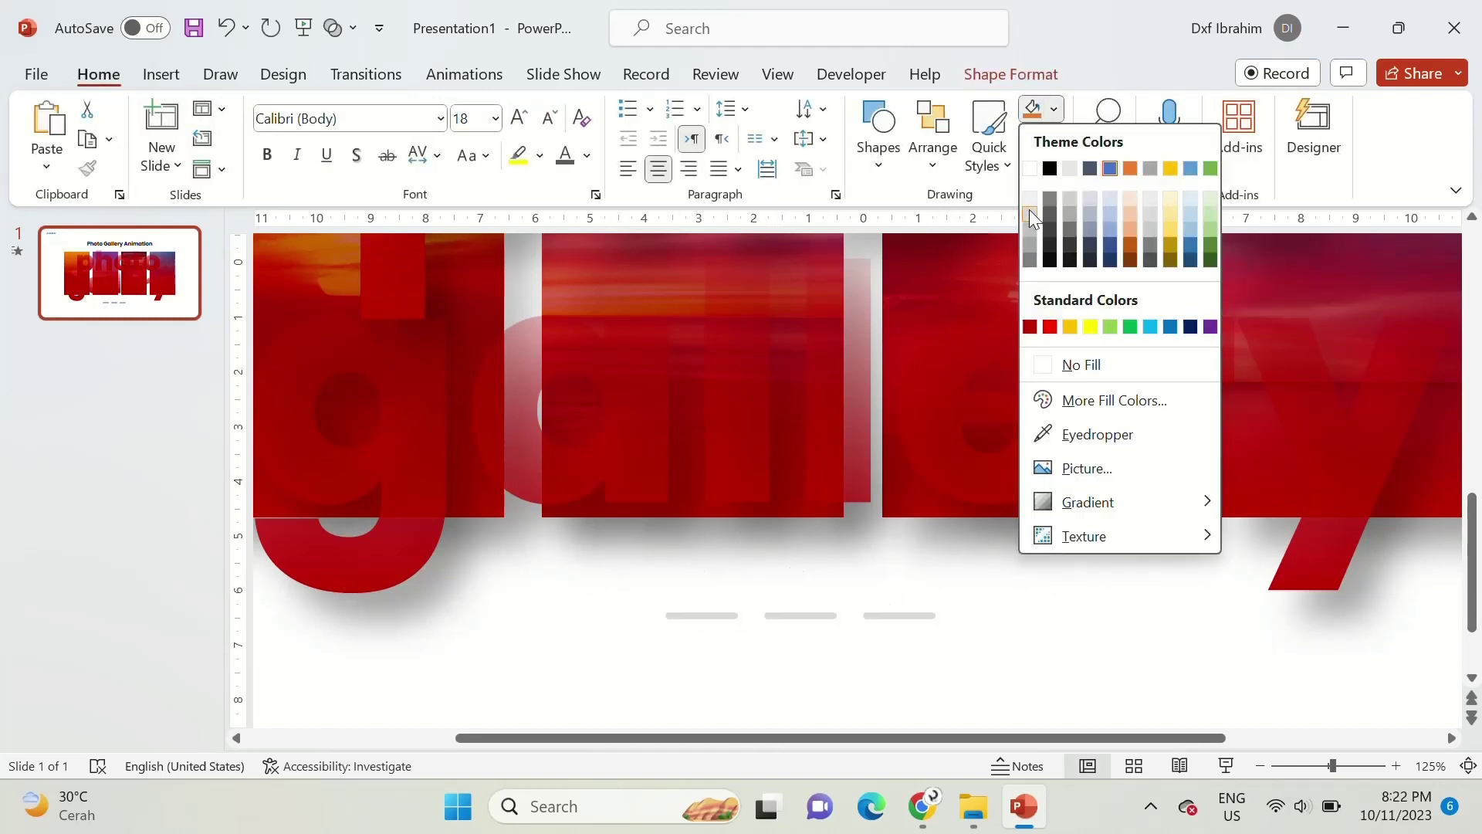
click(1035, 210)
Step: Group the three bars and centre them beneath the photo cards
ctrl+scroll(907, 572, down, 5)
scroll(907, 572, down, 1)
key(ctrl+g)
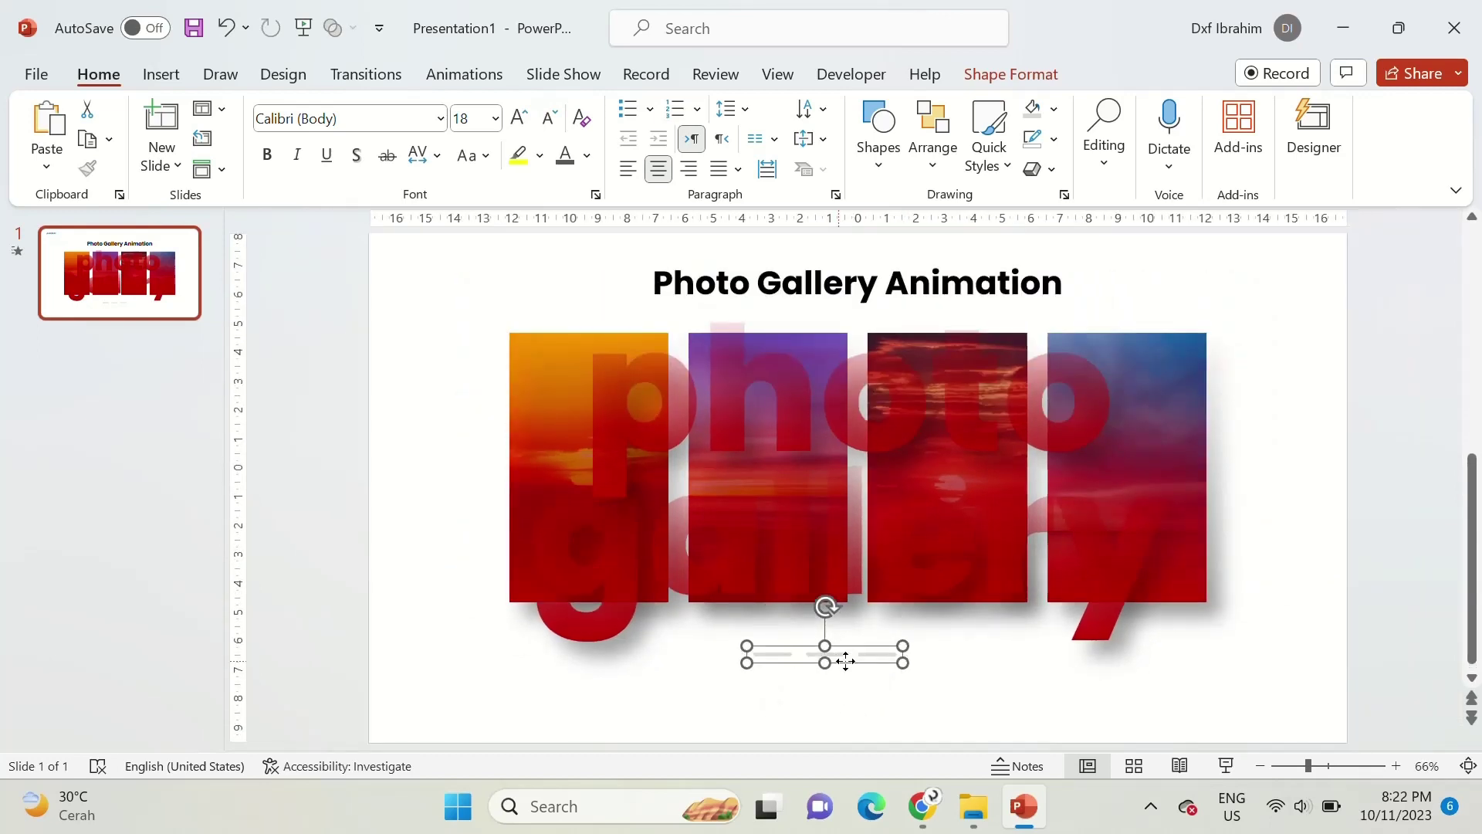
drag(844, 659, 874, 669)
Step: Fill the first indicator bar dark red
click(877, 672)
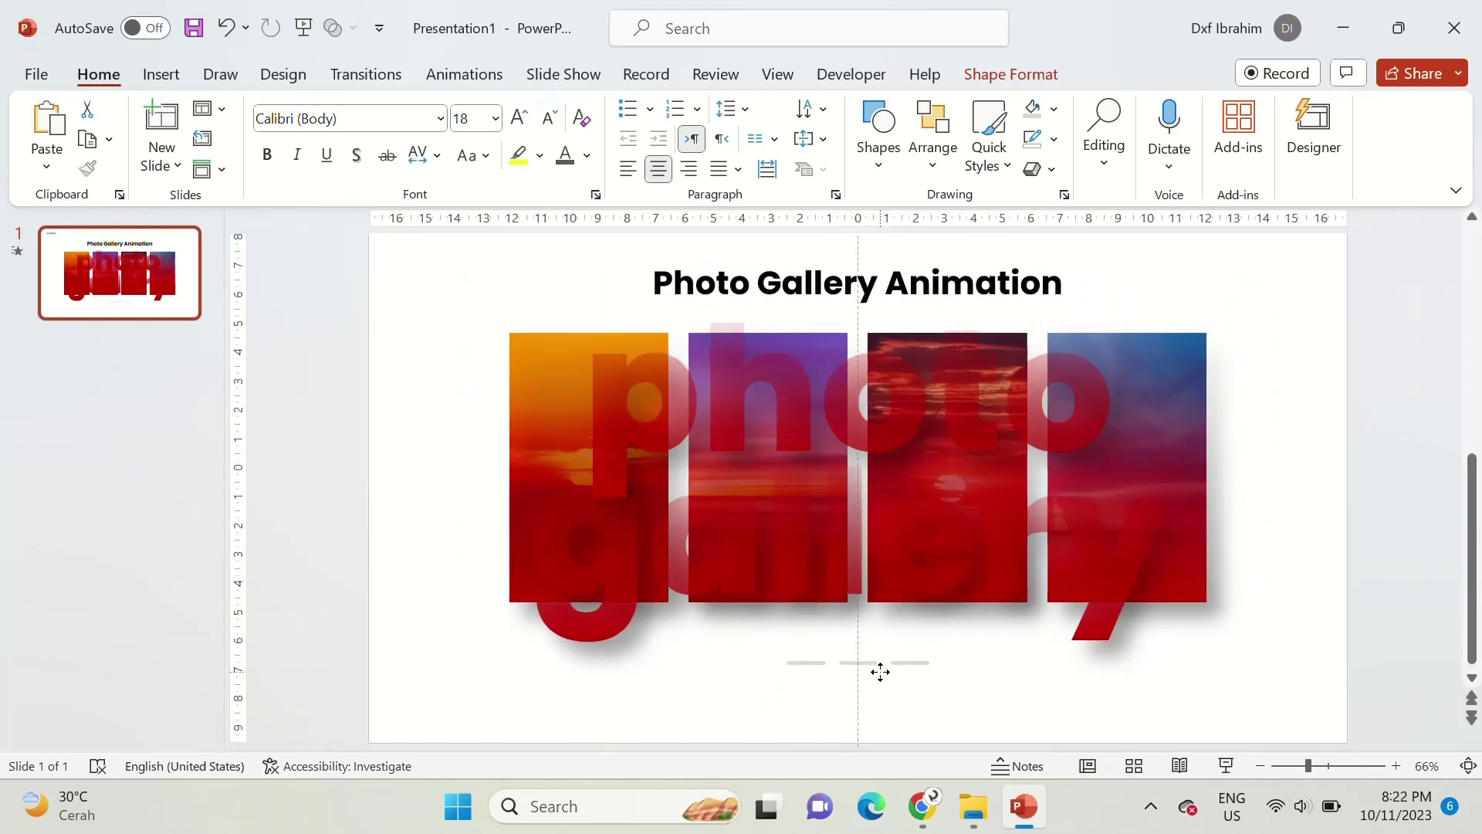
click(872, 663)
click(812, 670)
click(813, 665)
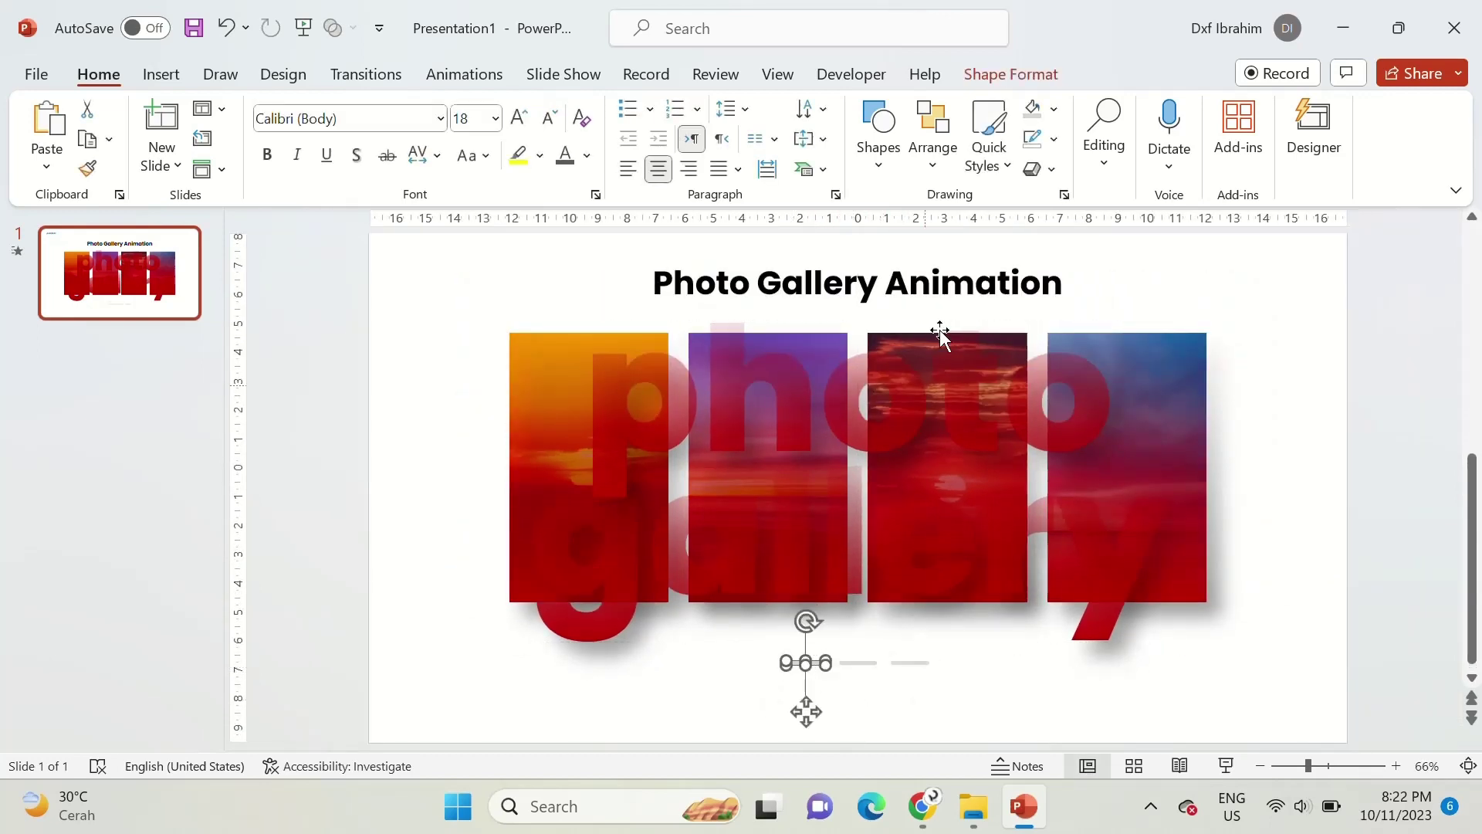
click(1061, 110)
click(1030, 327)
click(662, 687)
ctrl+scroll(669, 675, down, 2)
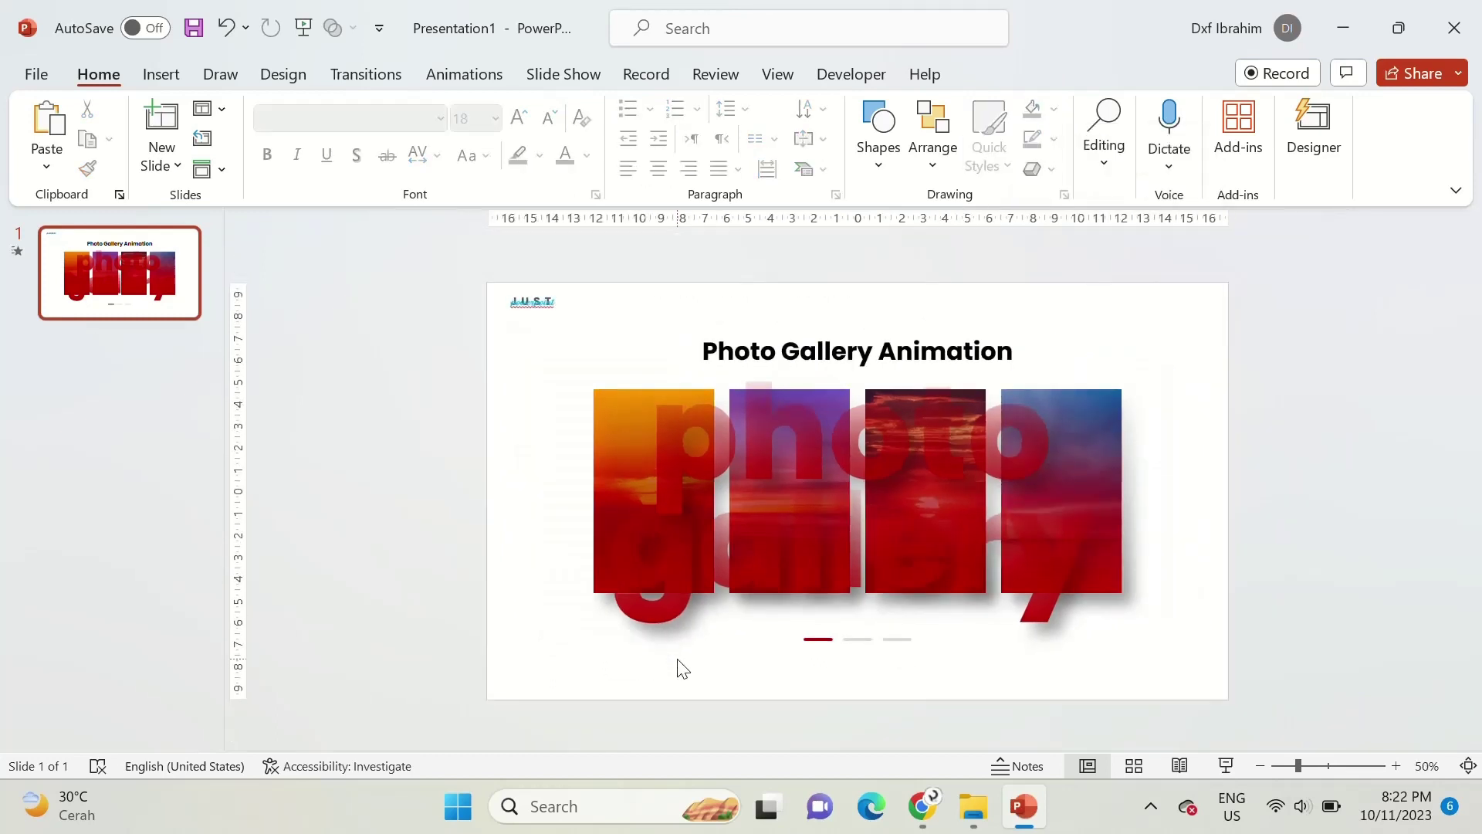
Step: Duplicate slide 1, then move 'photo' up above the slide and 'gallery' down to its bottom edge
click(113, 272)
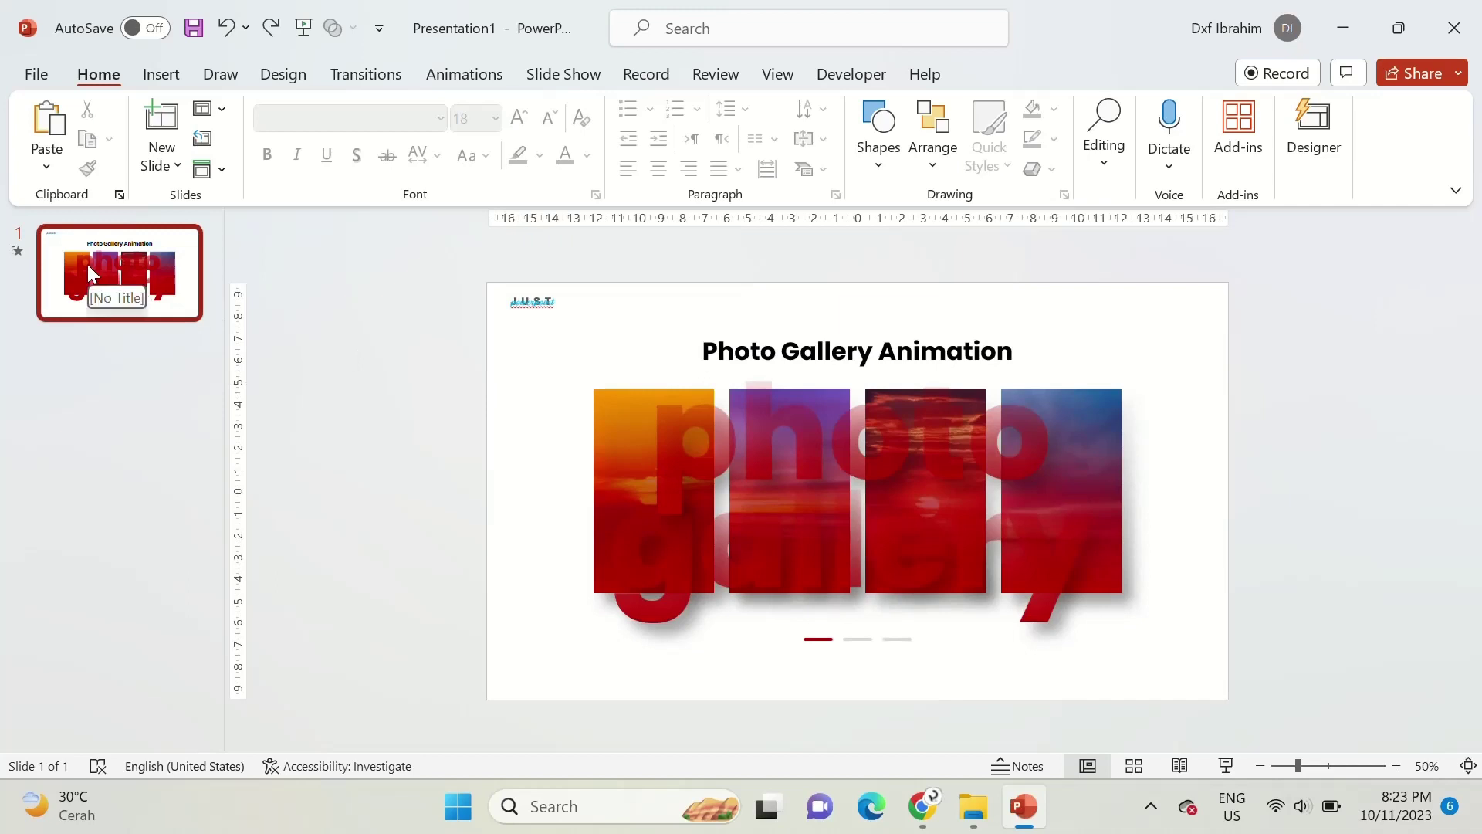
key(ctrl+d)
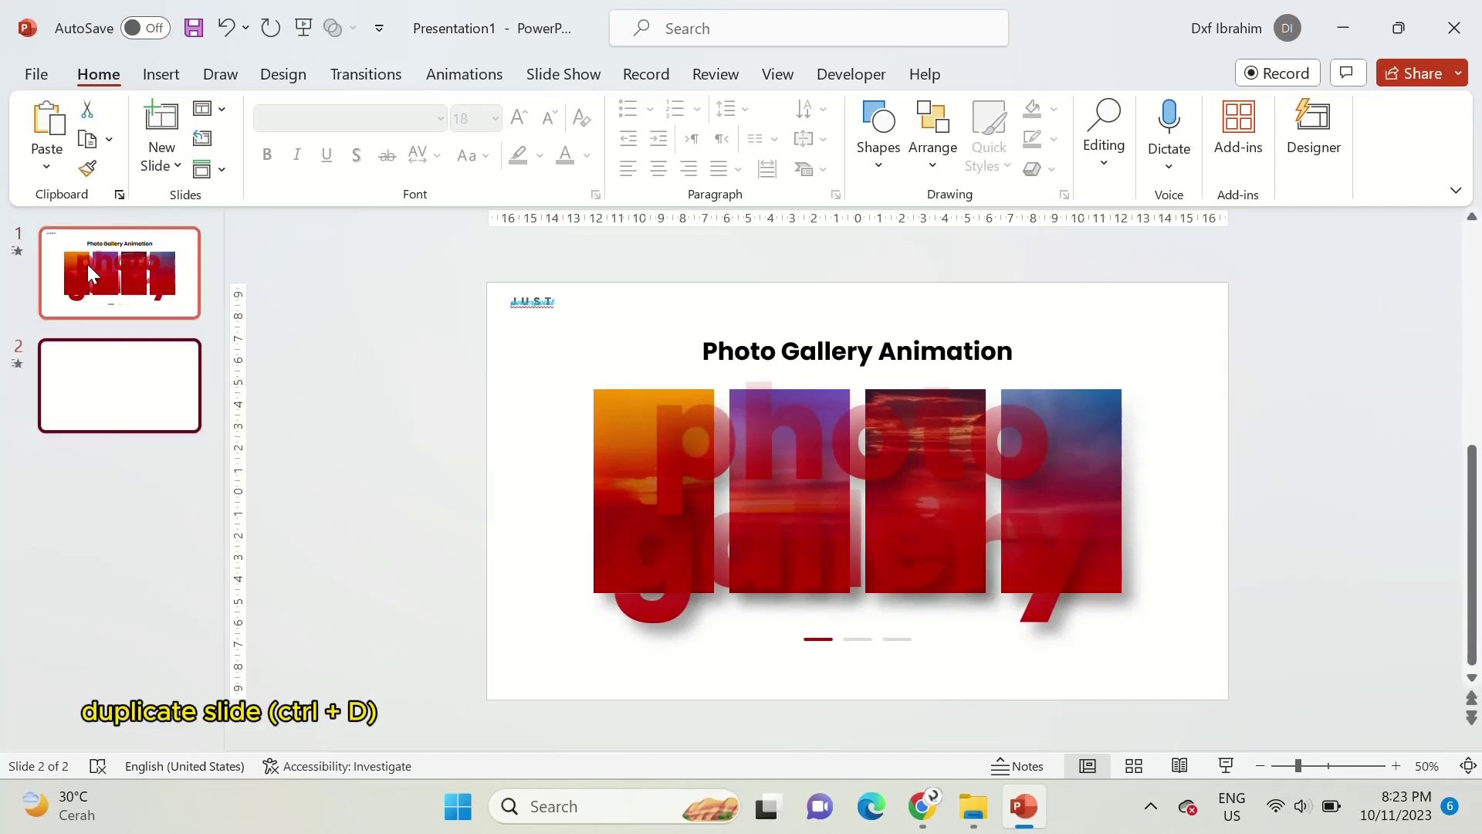
click(697, 429)
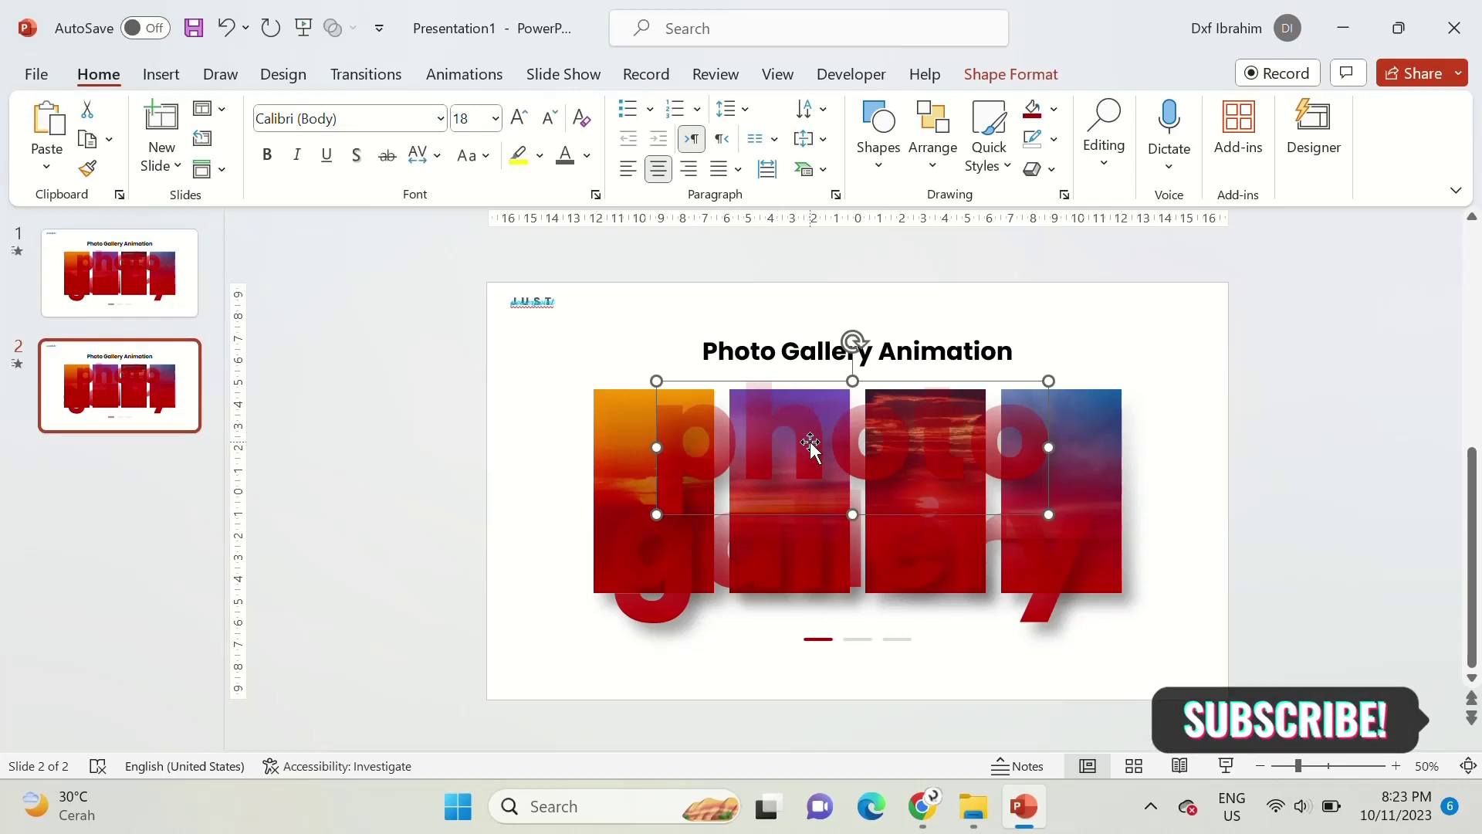
drag(809, 441, 816, 287)
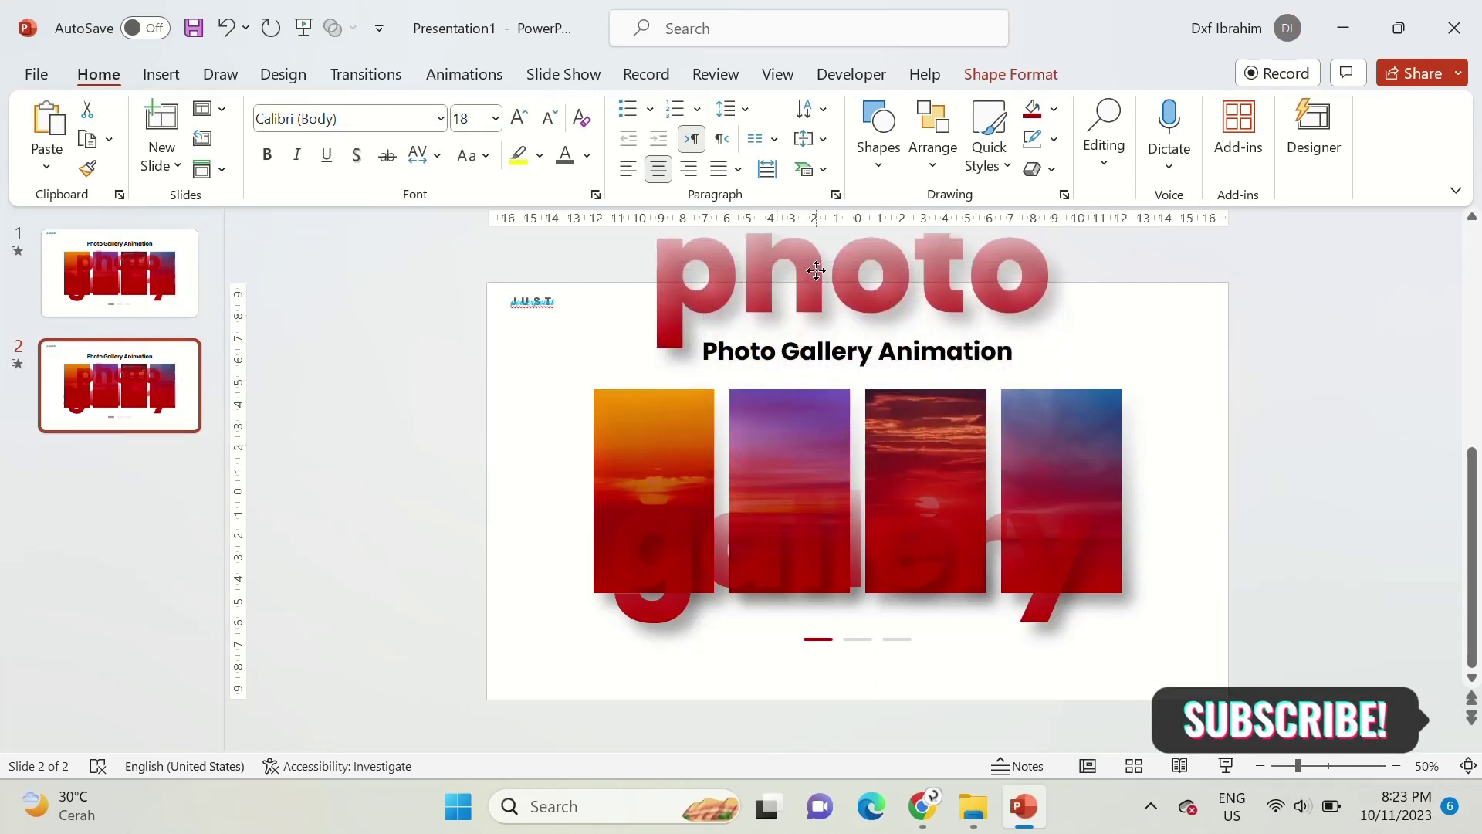
click(850, 588)
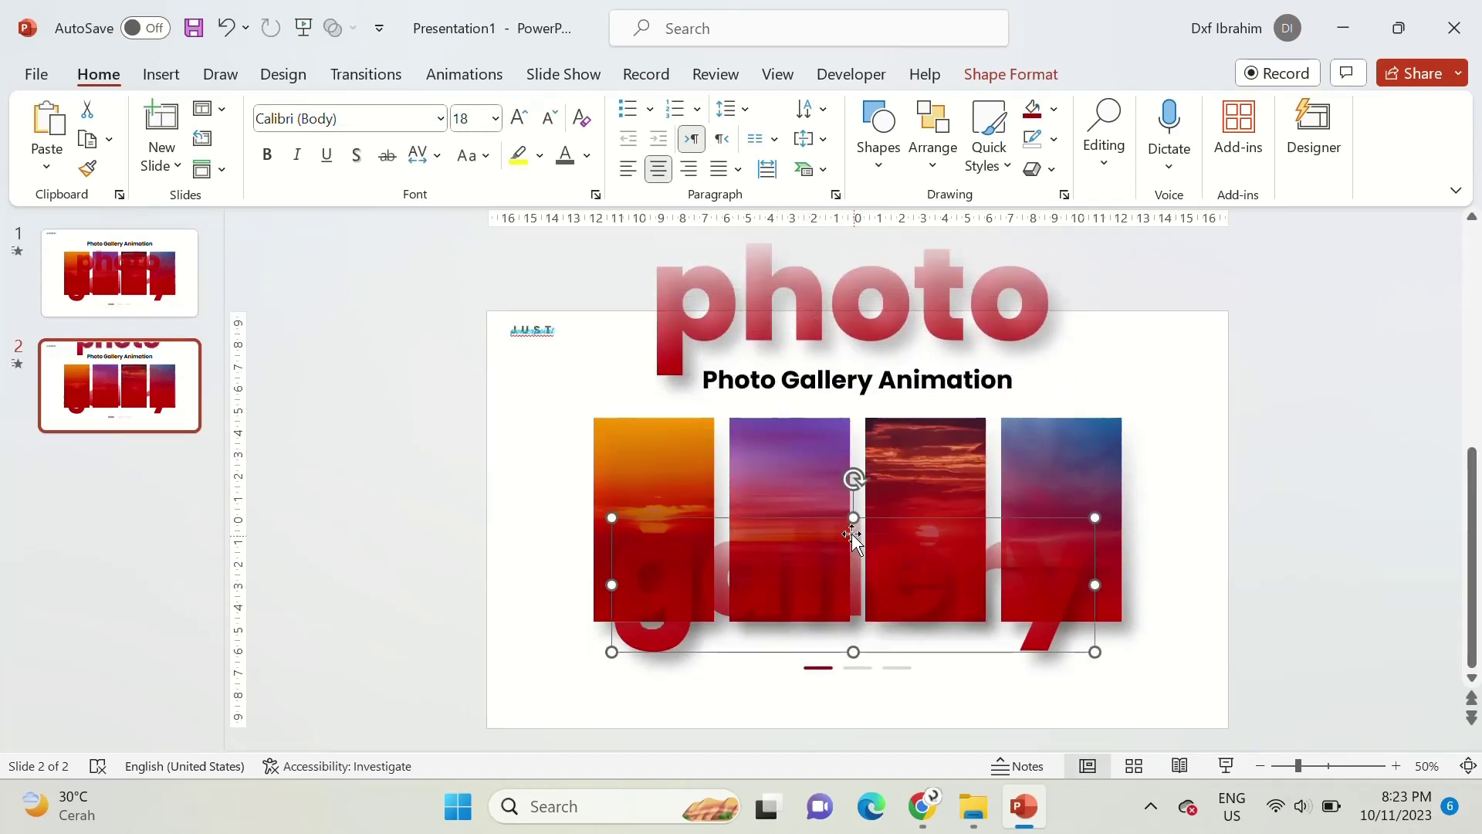
drag(851, 588, 850, 695)
Step: On slide 2, make the first indicator bar light grey and the middle one dark red
click(819, 667)
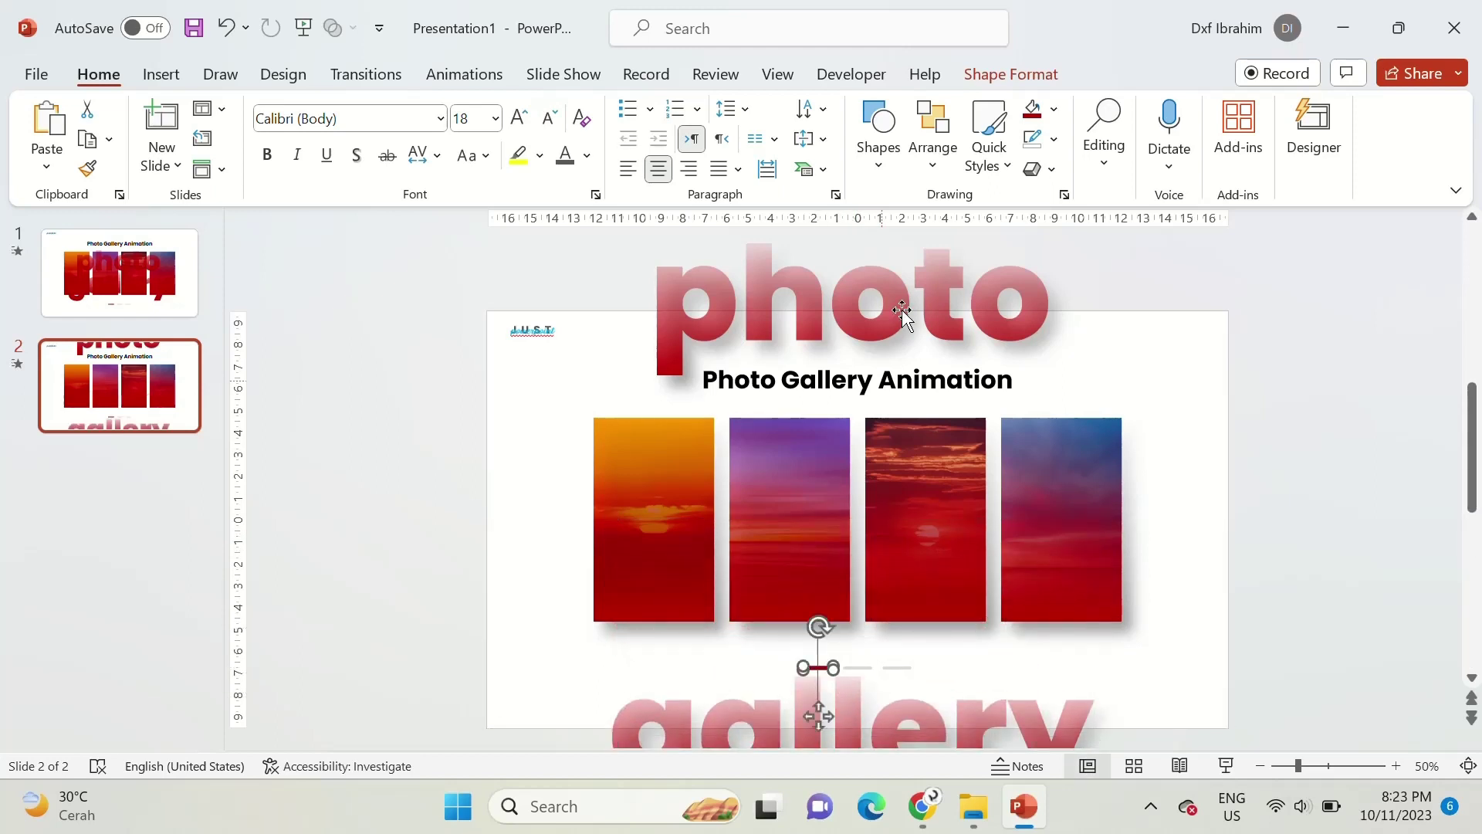
click(1054, 109)
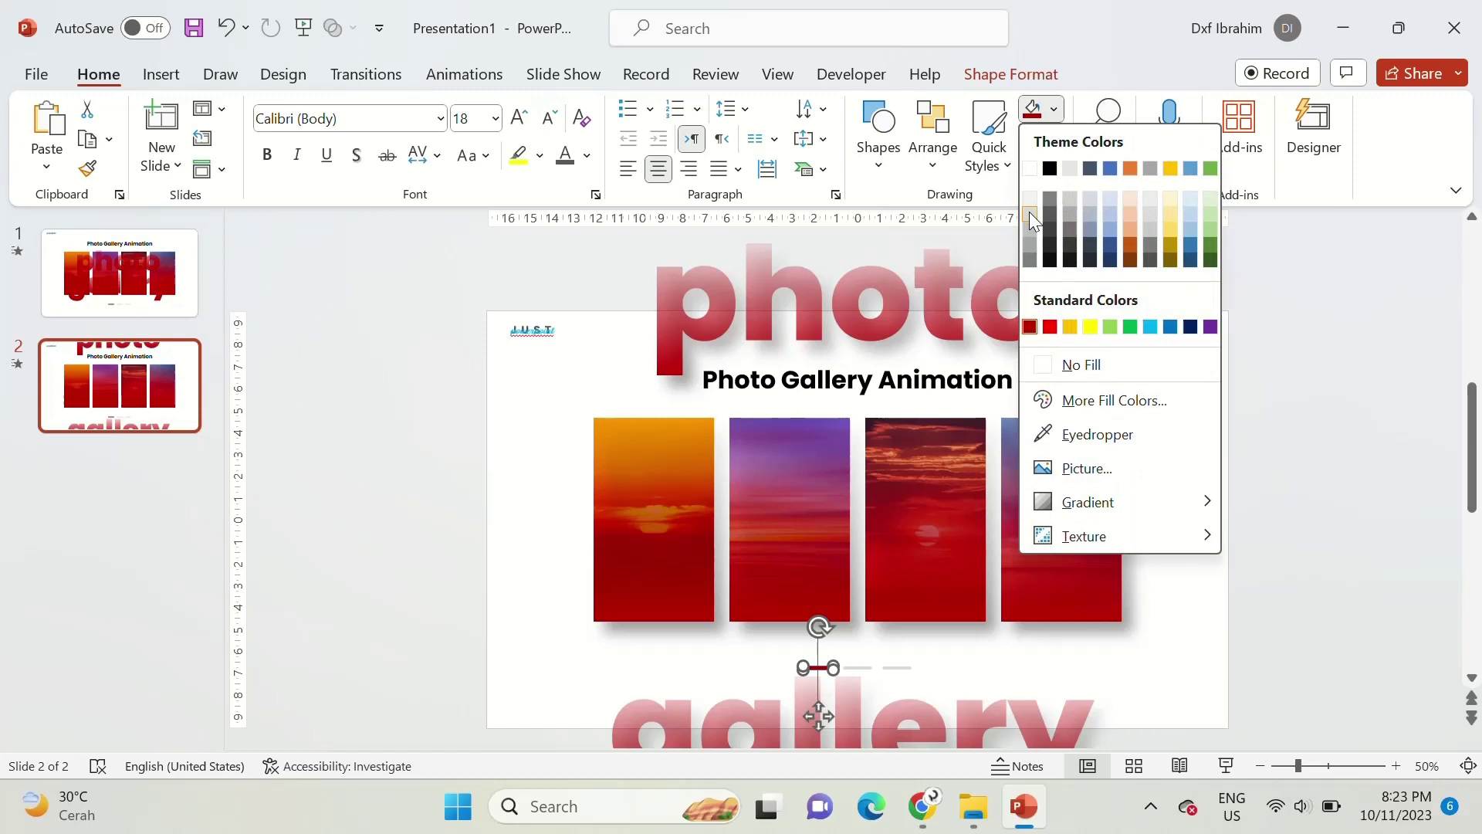
click(1030, 211)
drag(865, 668, 863, 663)
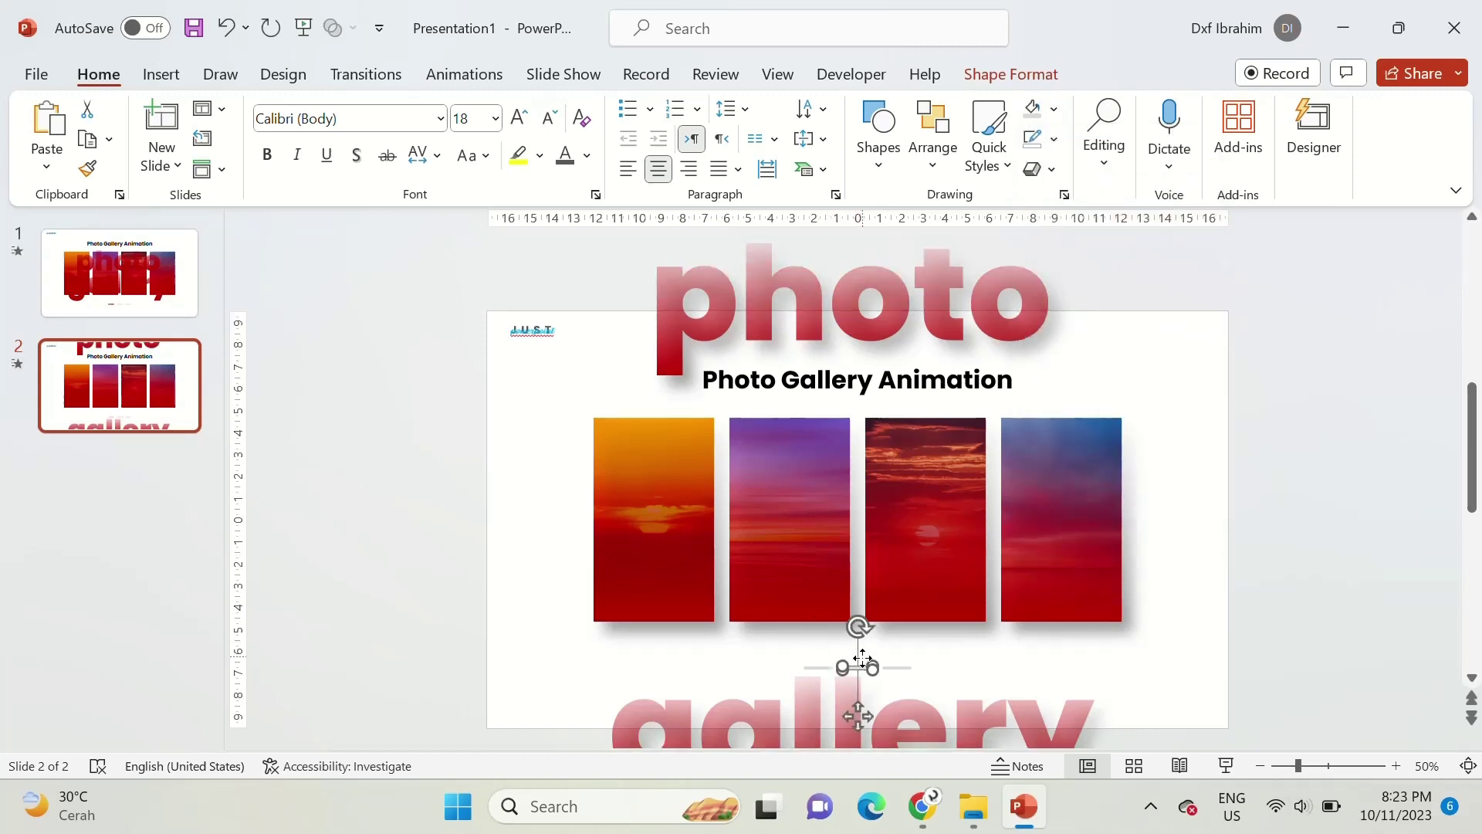
click(1054, 109)
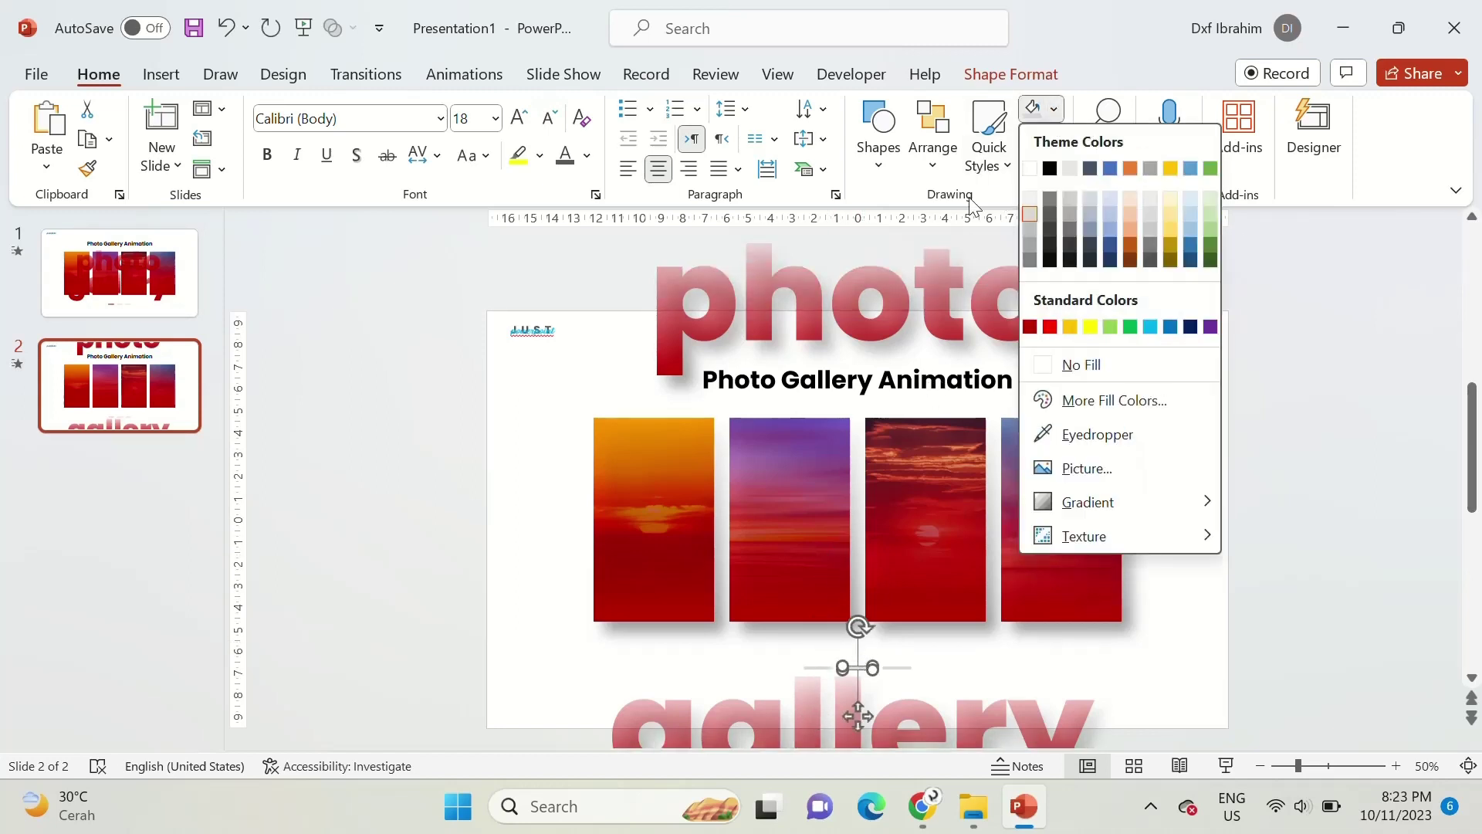
click(1029, 327)
click(556, 487)
drag(603, 340, 1124, 571)
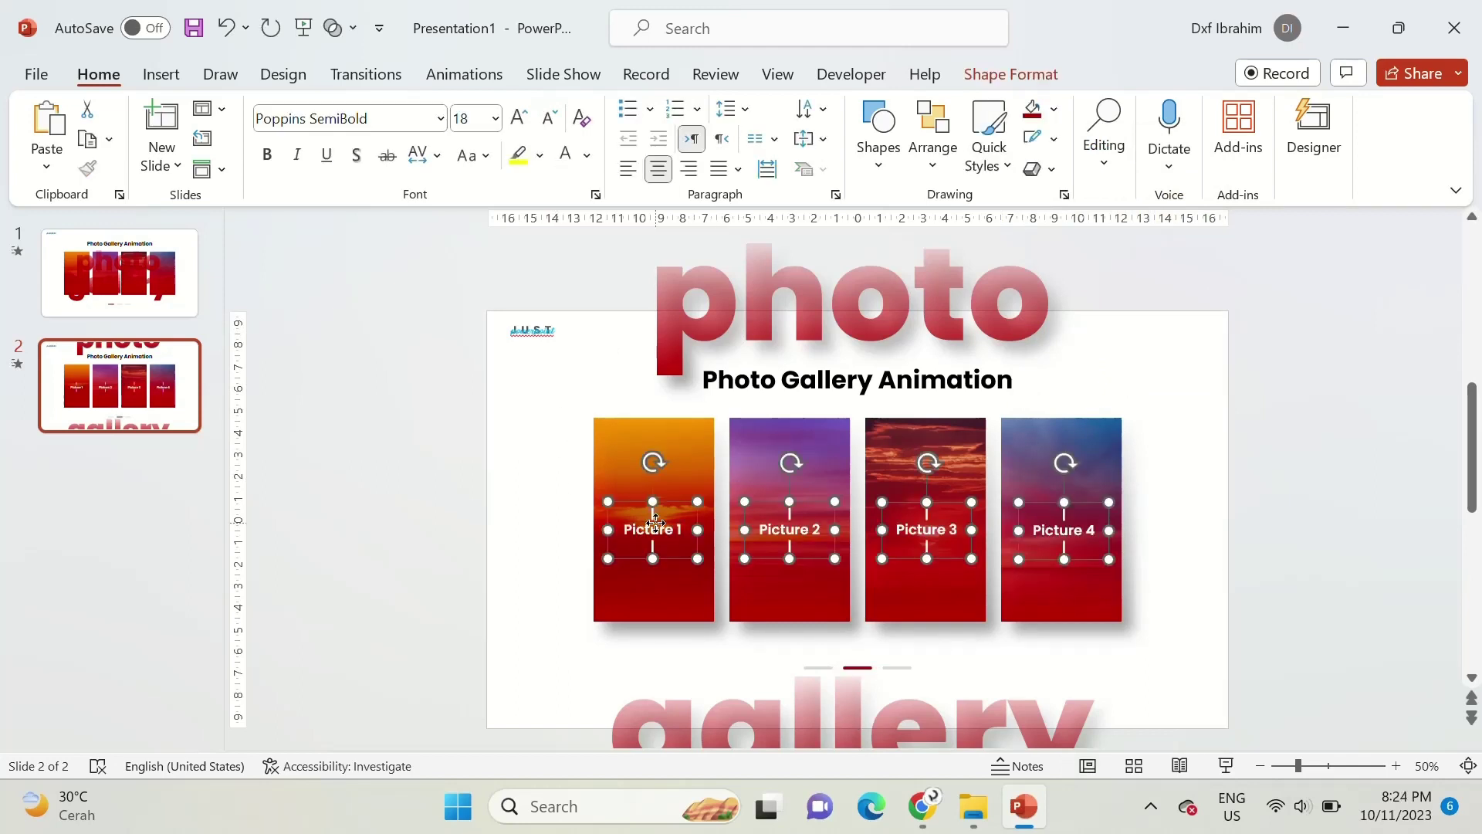
click(155, 286)
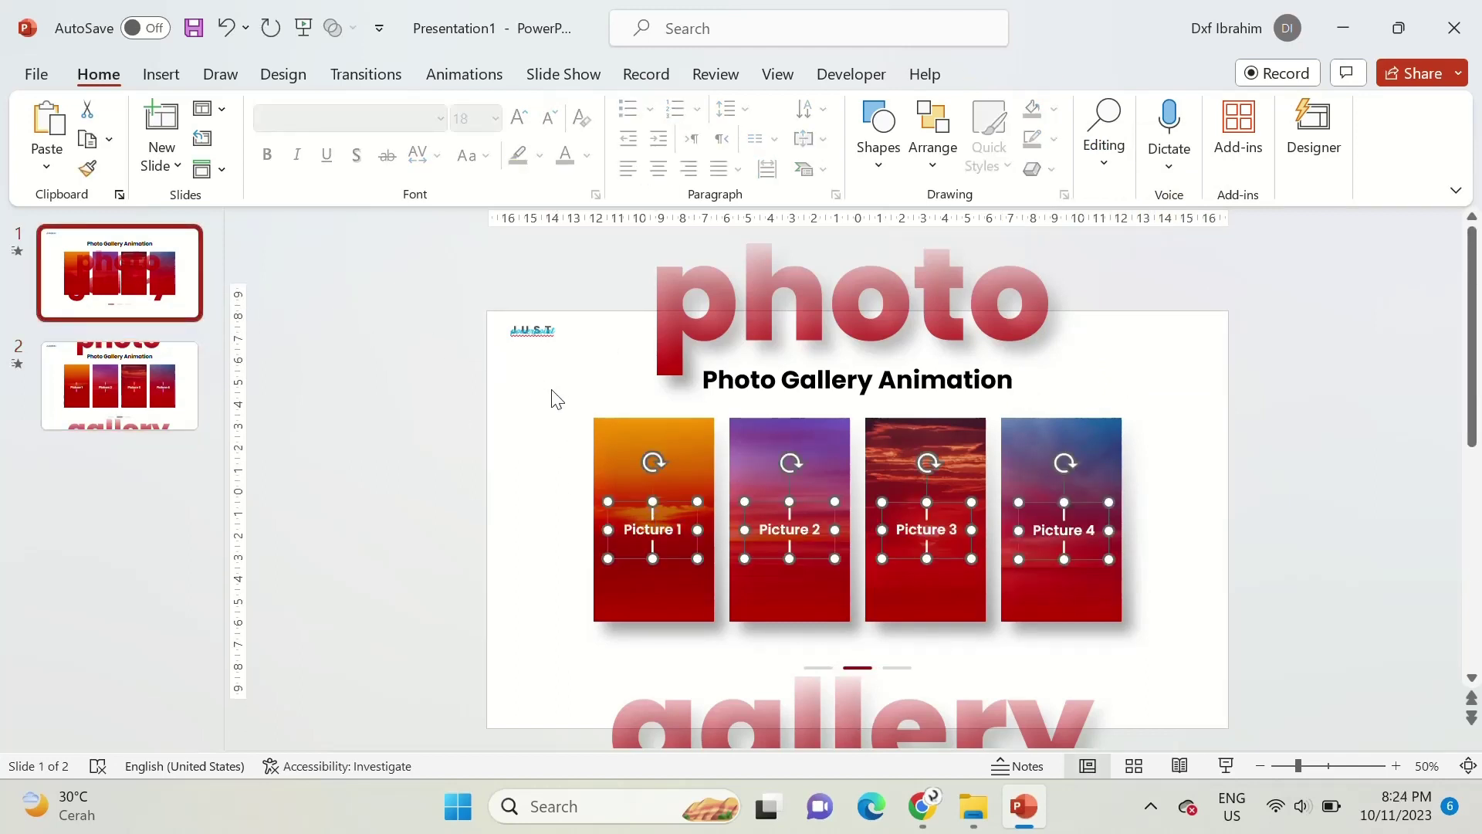
Step: Paste the Picture labels on slide 1, Pictures 2 and 3 above the slide, 1 and 4 below
ctrl+scroll(695, 605, down, 3)
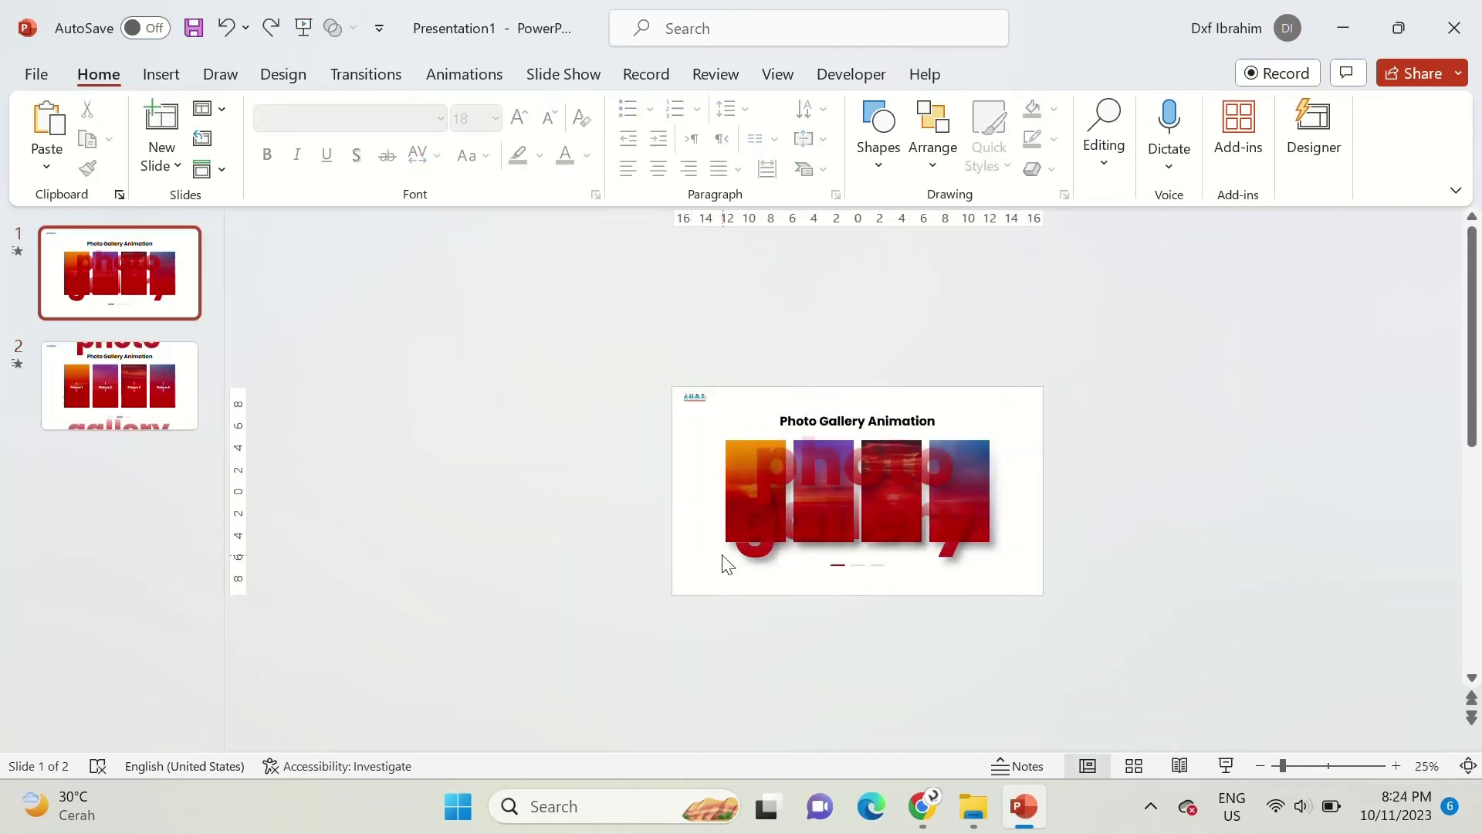
key(ctrl+v)
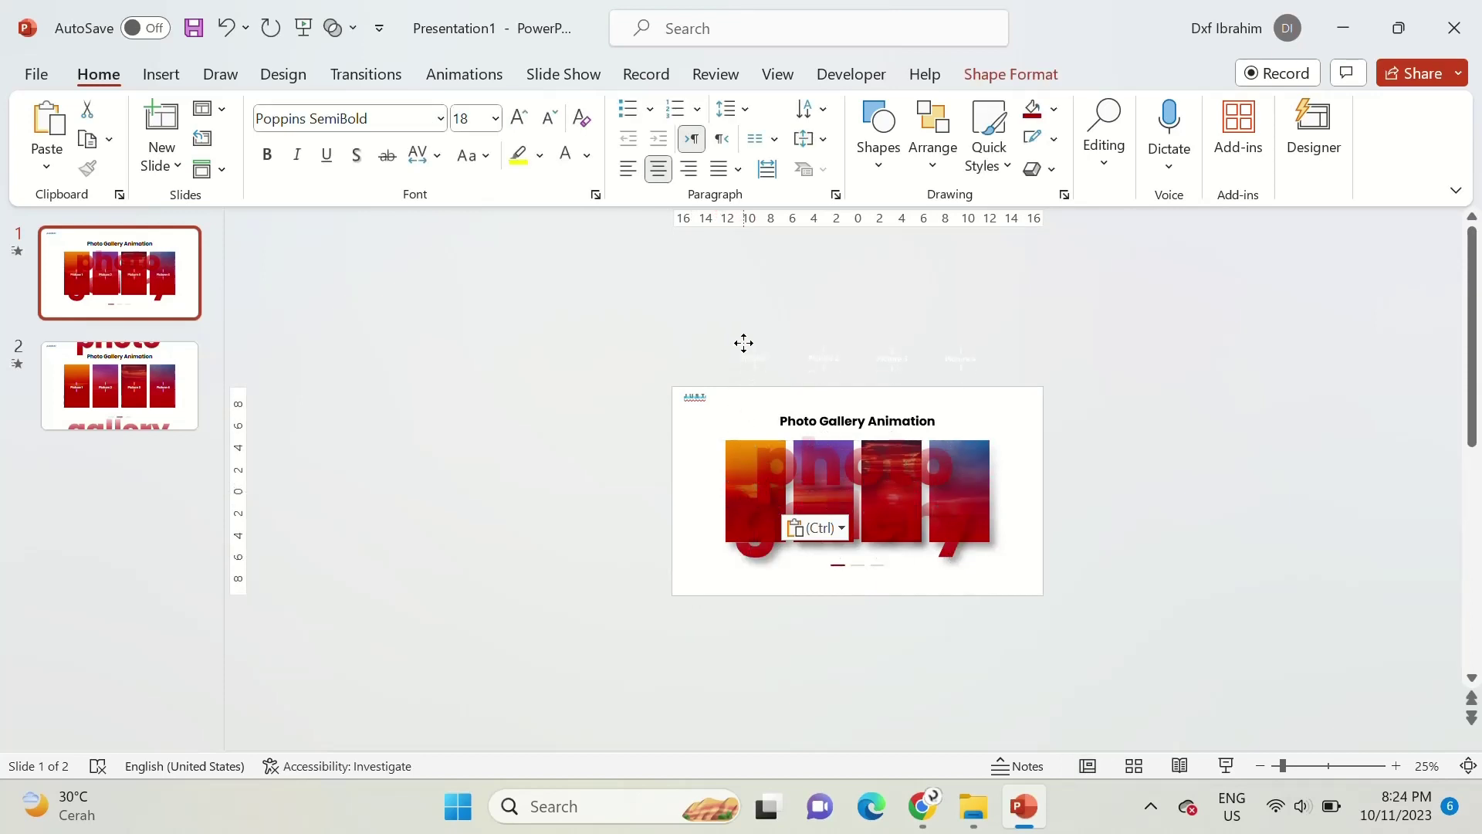
drag(739, 486, 740, 347)
click(687, 308)
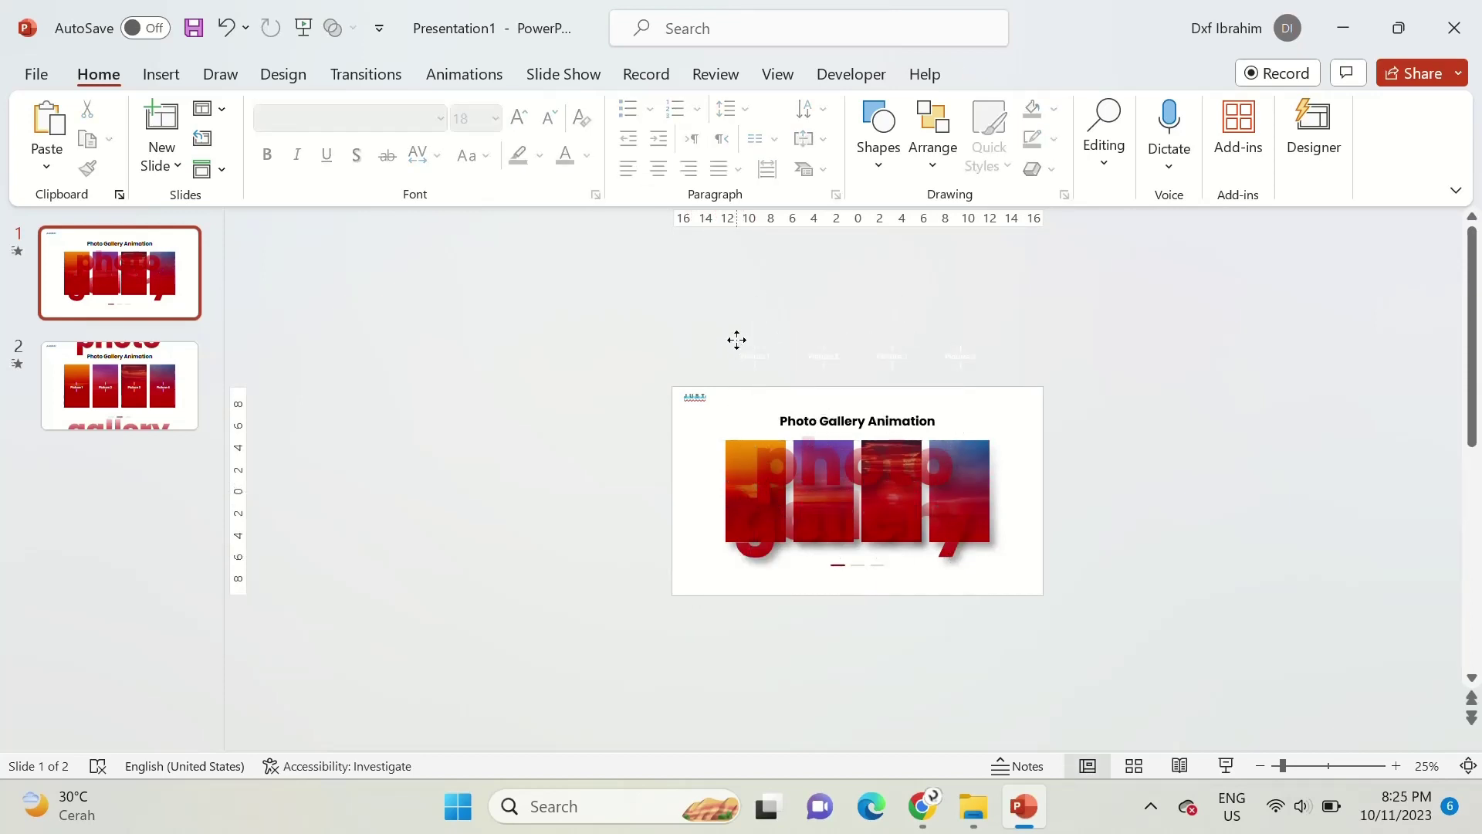
click(733, 340)
shift+click(957, 358)
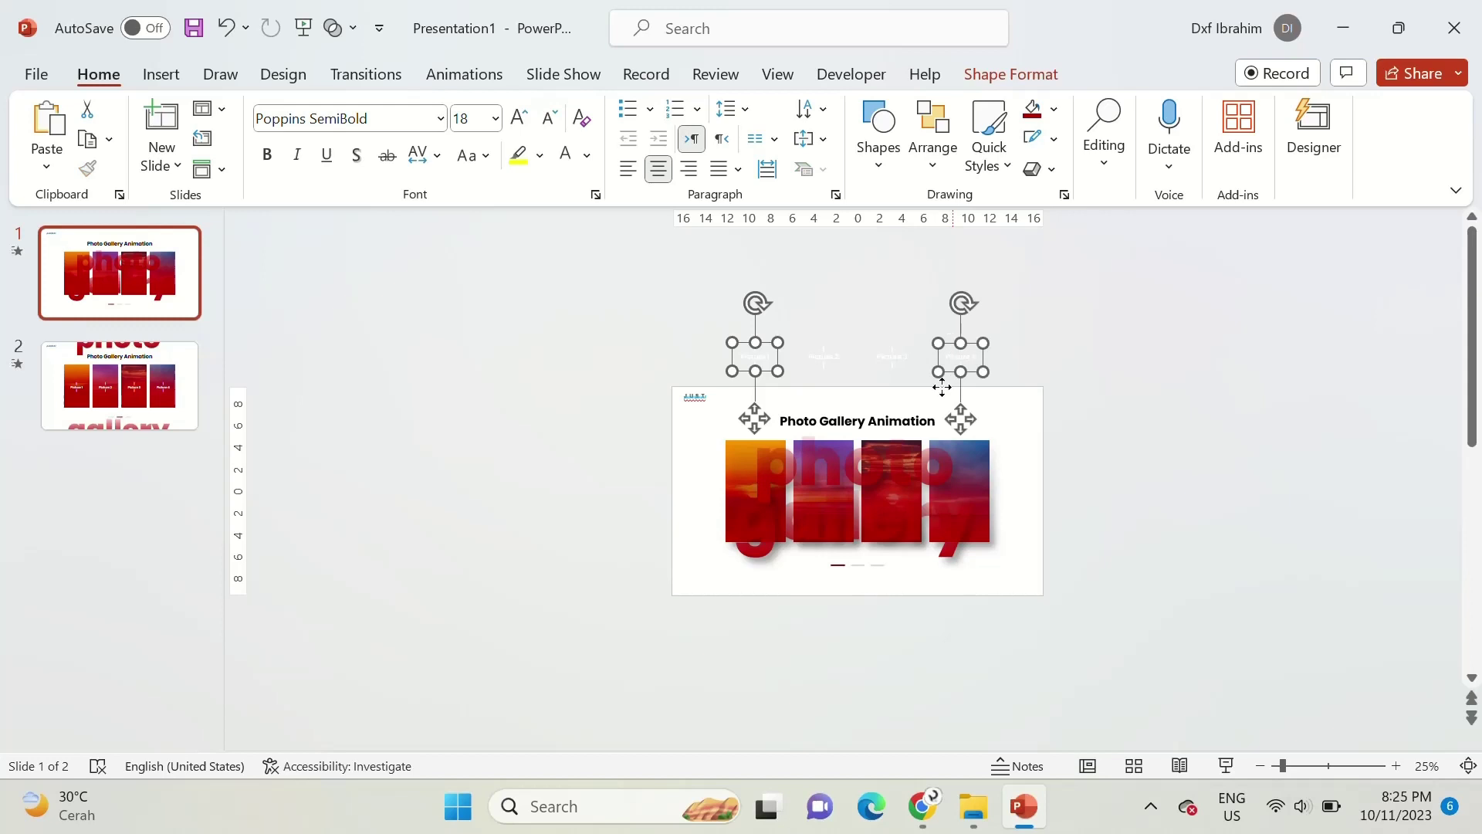
drag(942, 387, 918, 574)
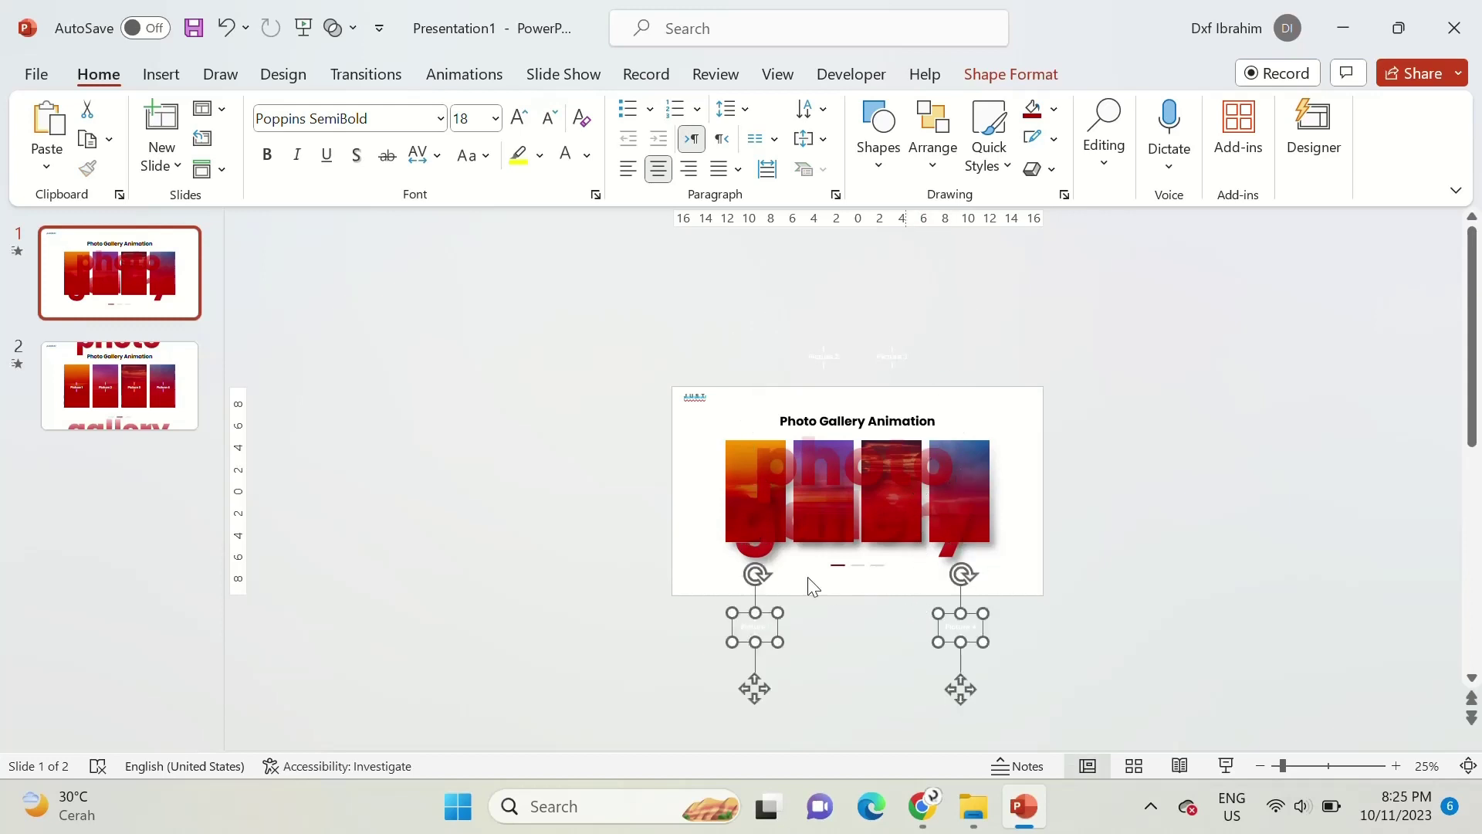
click(129, 362)
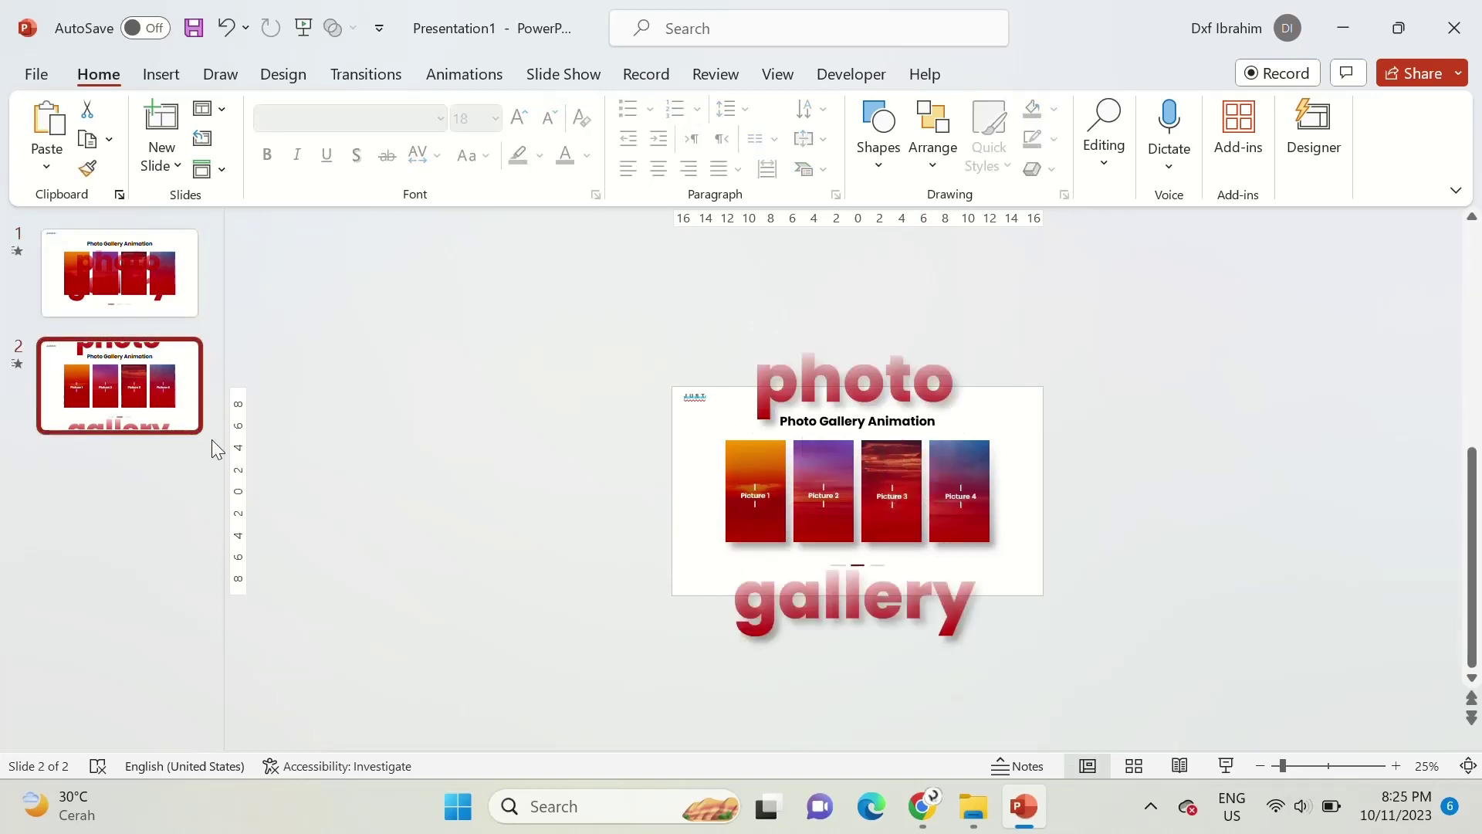
Step: Duplicate slide 2 and move the four red photo overlays off the slide, alternately below and above
key(ctrl+d)
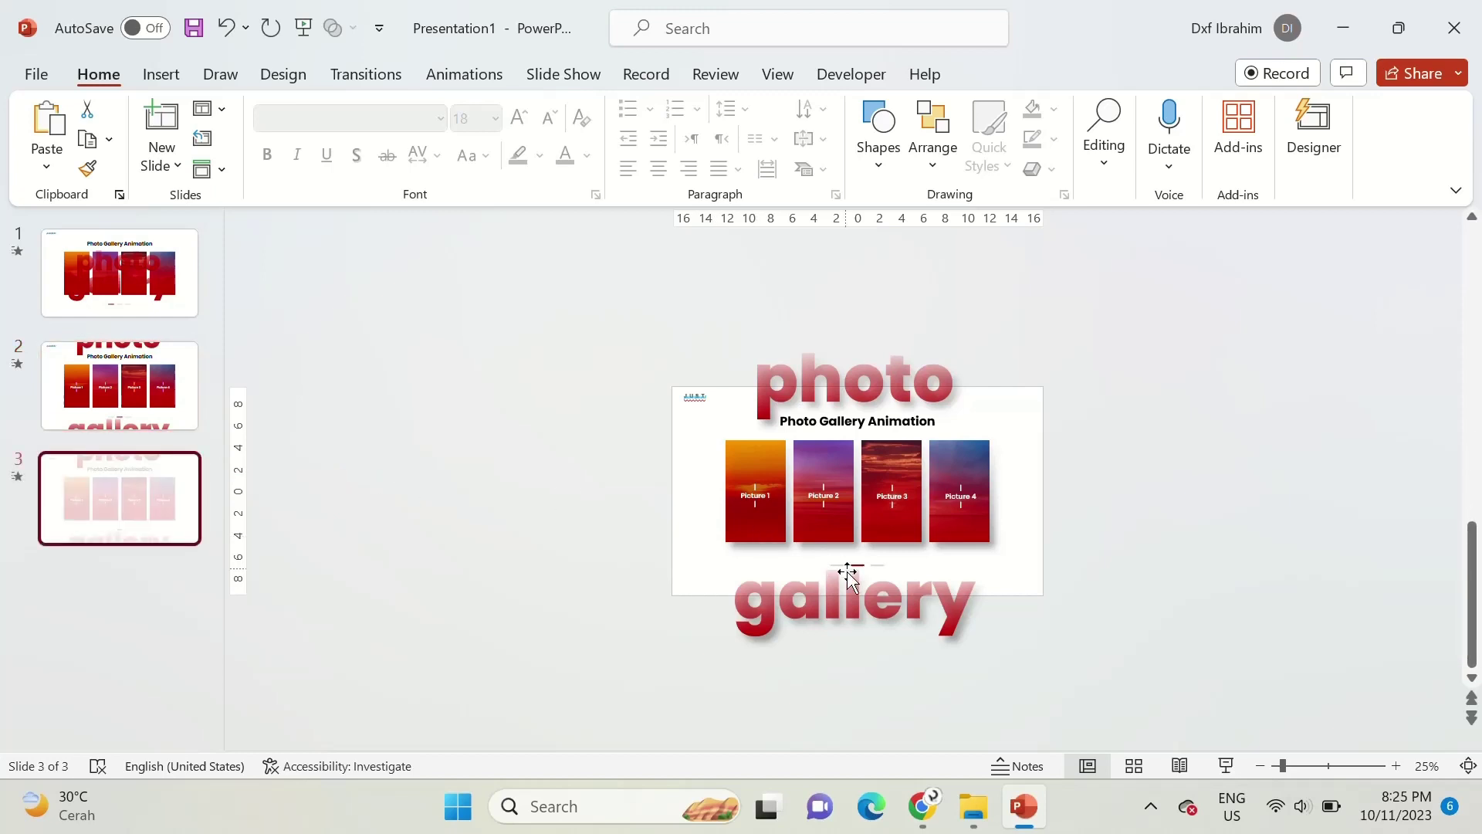
scroll(849, 578, up, 1)
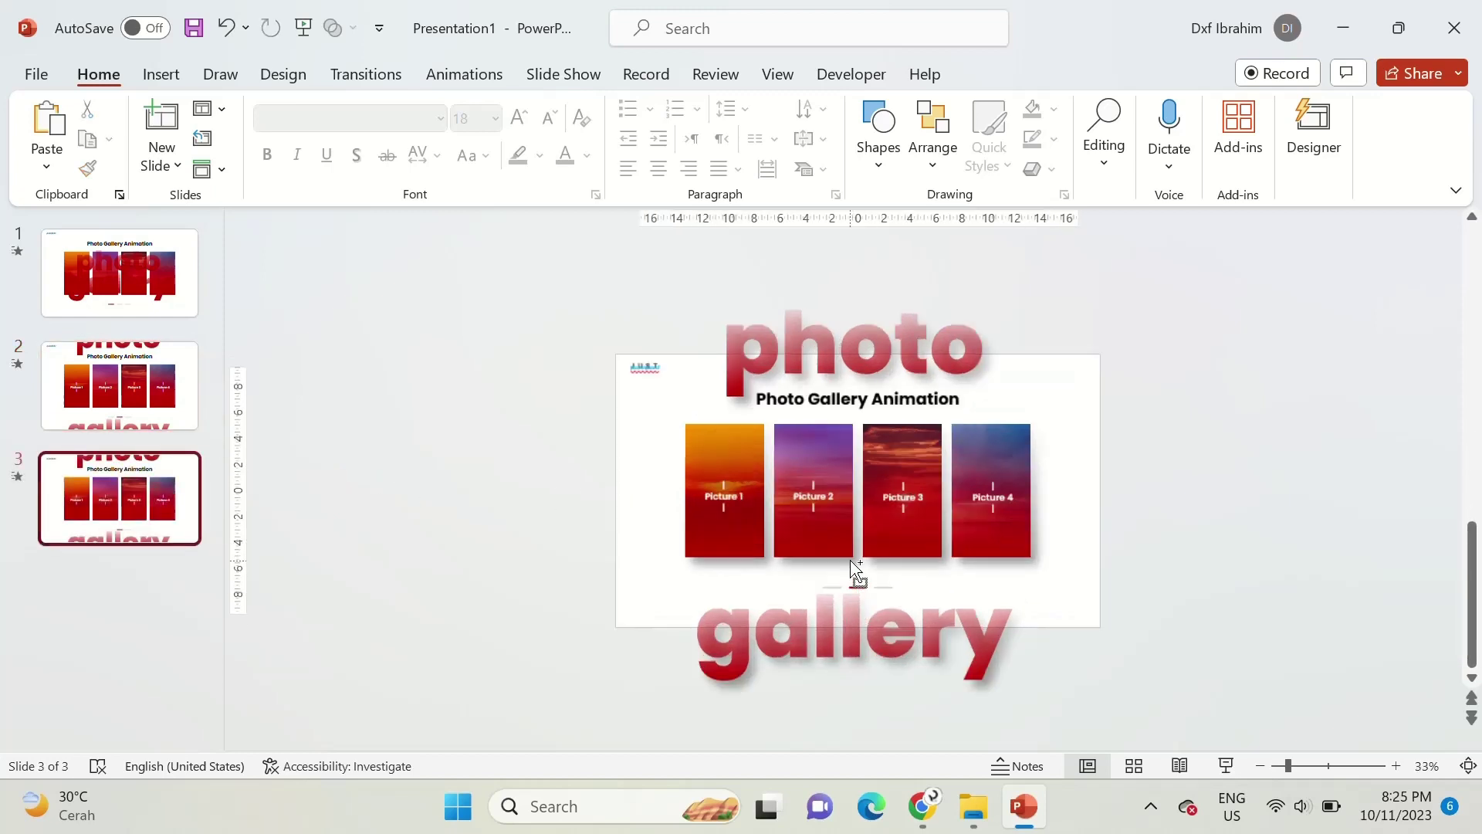
click(721, 542)
drag(723, 437, 701, 610)
click(806, 459)
drag(809, 453, 809, 272)
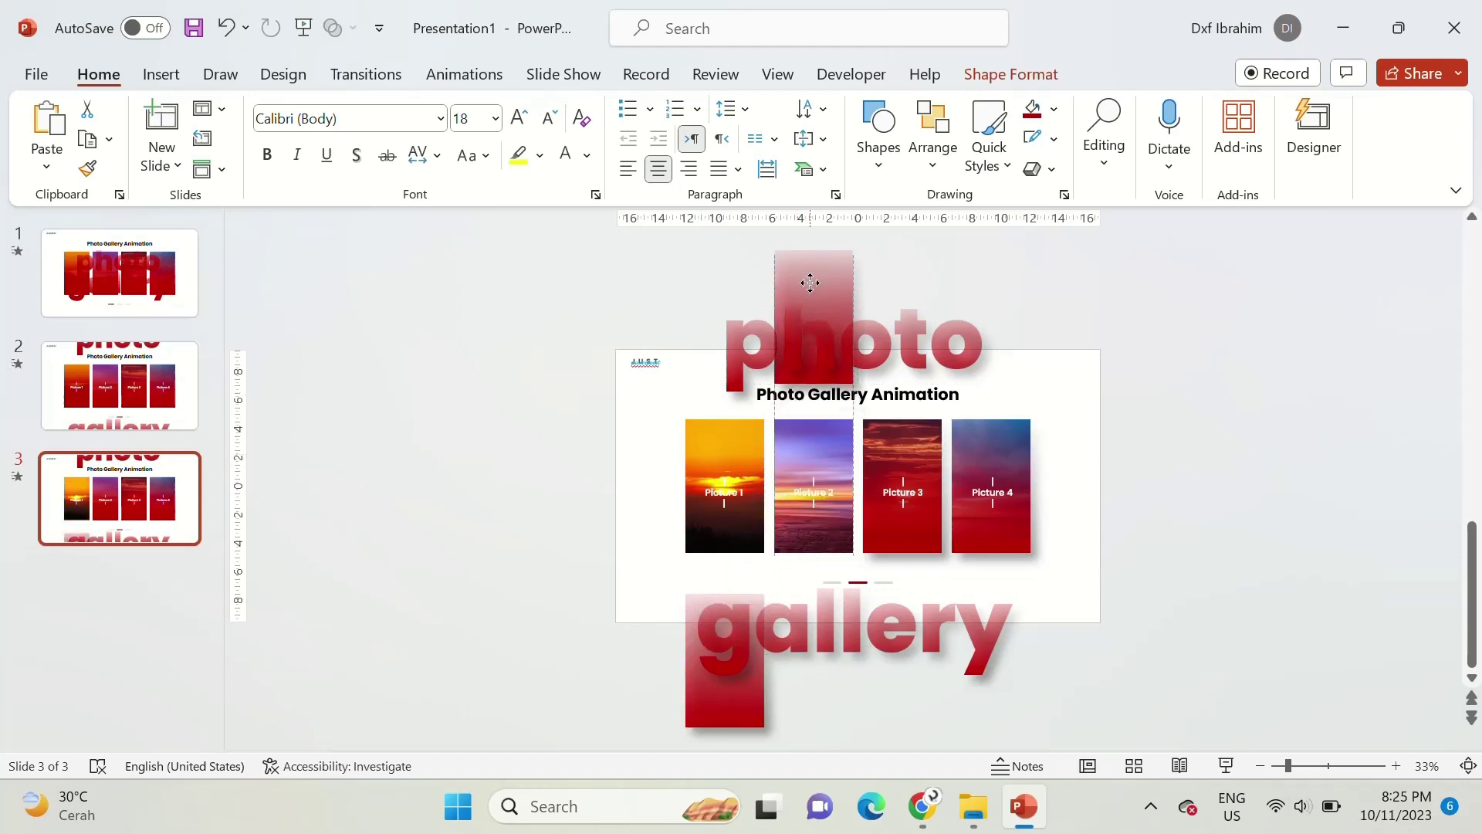
click(899, 540)
mouse_move(914, 438)
mouse_down()
mouse_move(911, 628)
mouse_move(911, 613)
mouse_up()
drag(1005, 451, 1013, 296)
Step: Make the middle indicator bar light grey and the third one dark red
click(860, 585)
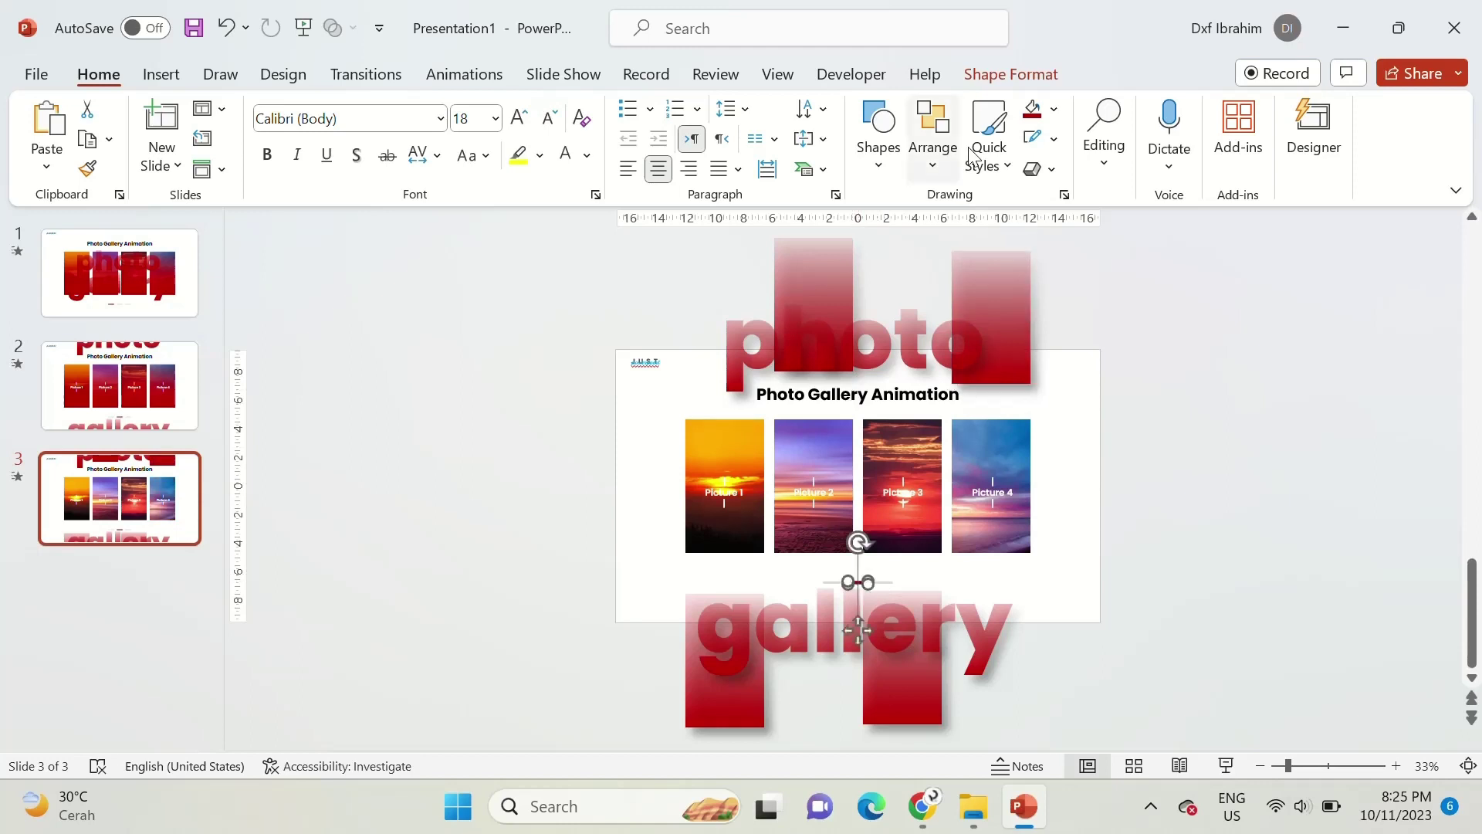
click(1053, 109)
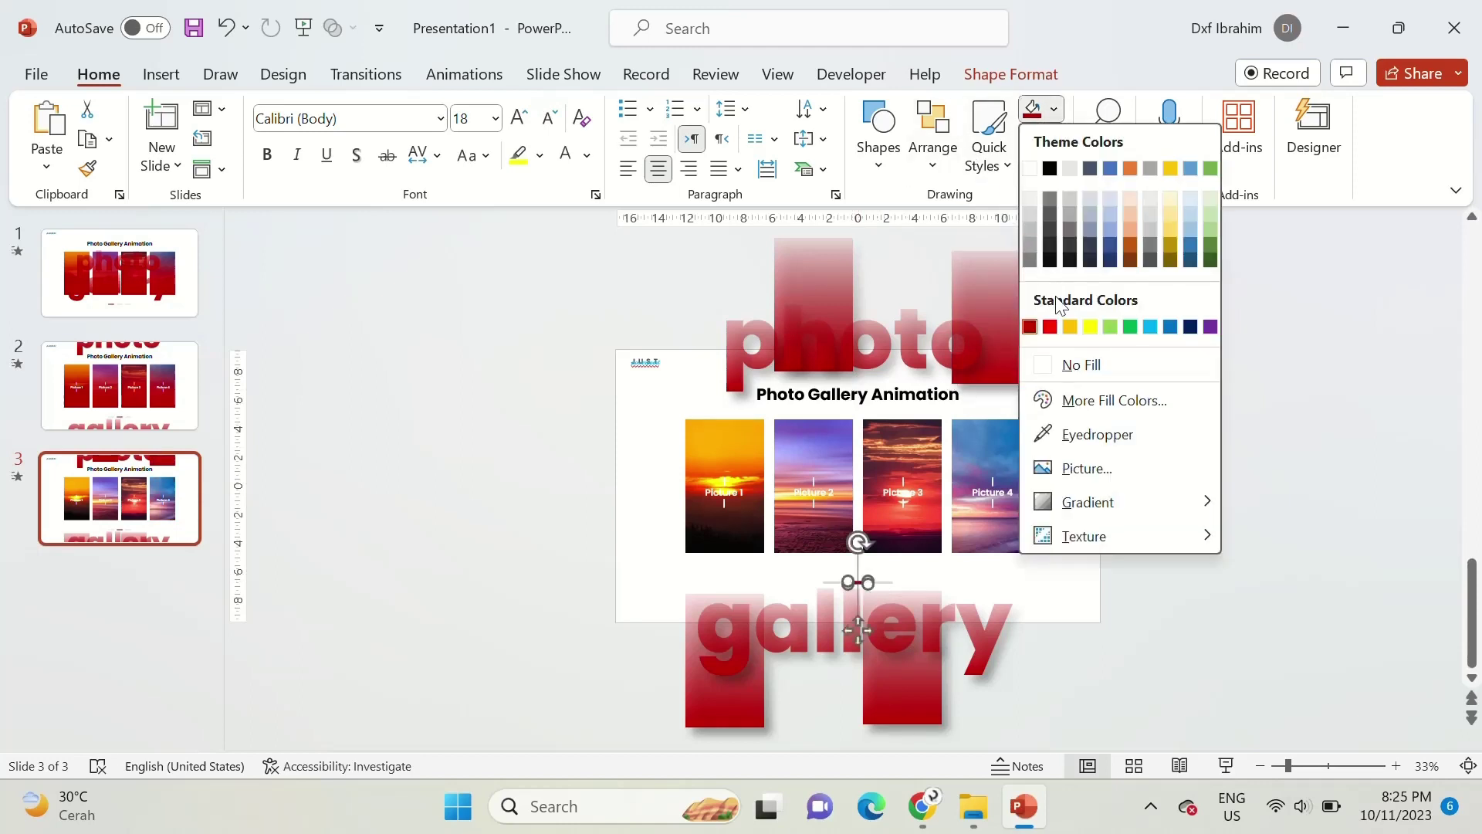
click(1034, 212)
drag(892, 584, 917, 585)
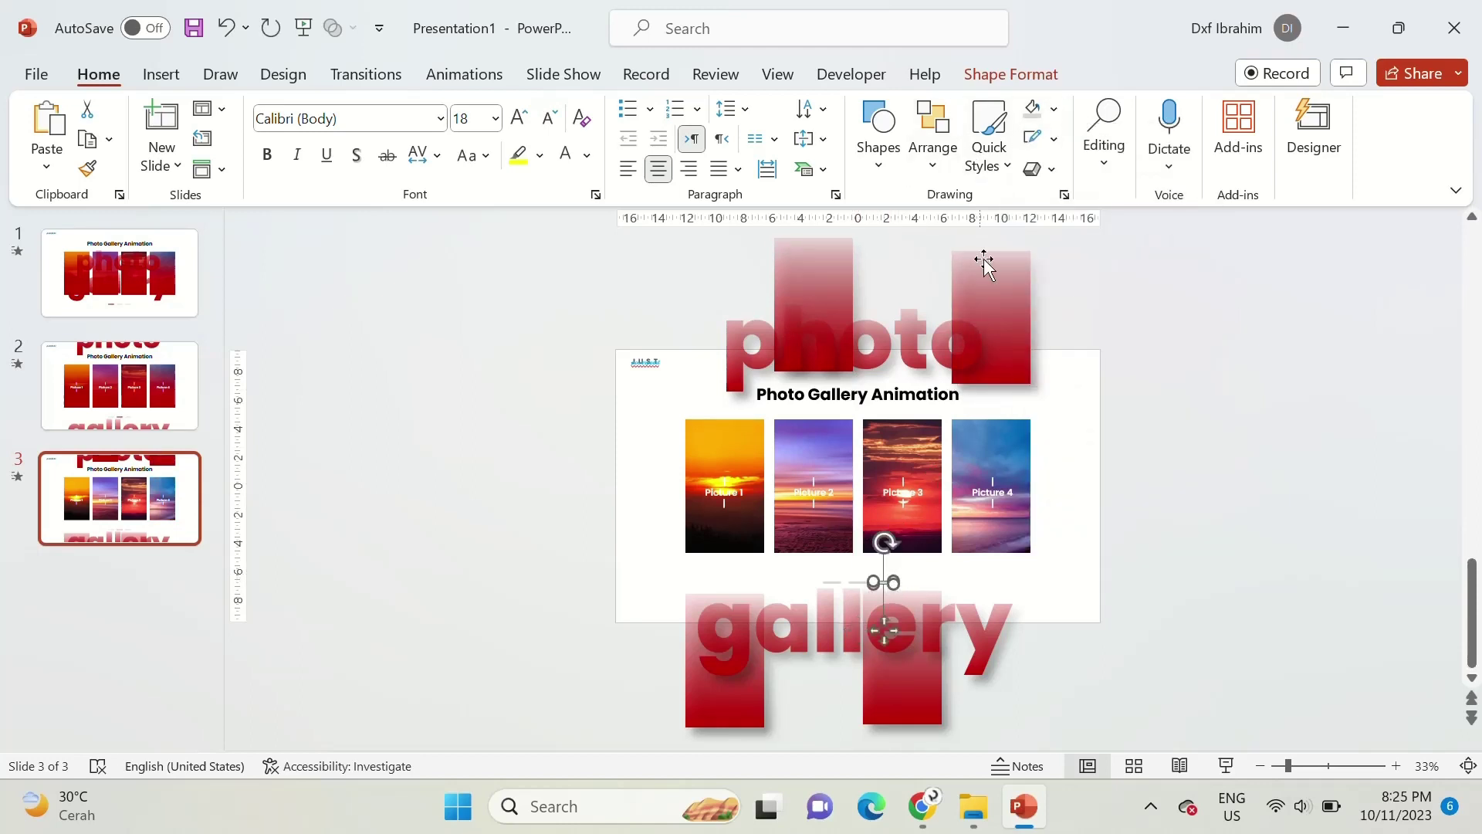
click(1054, 108)
click(1030, 326)
click(1158, 517)
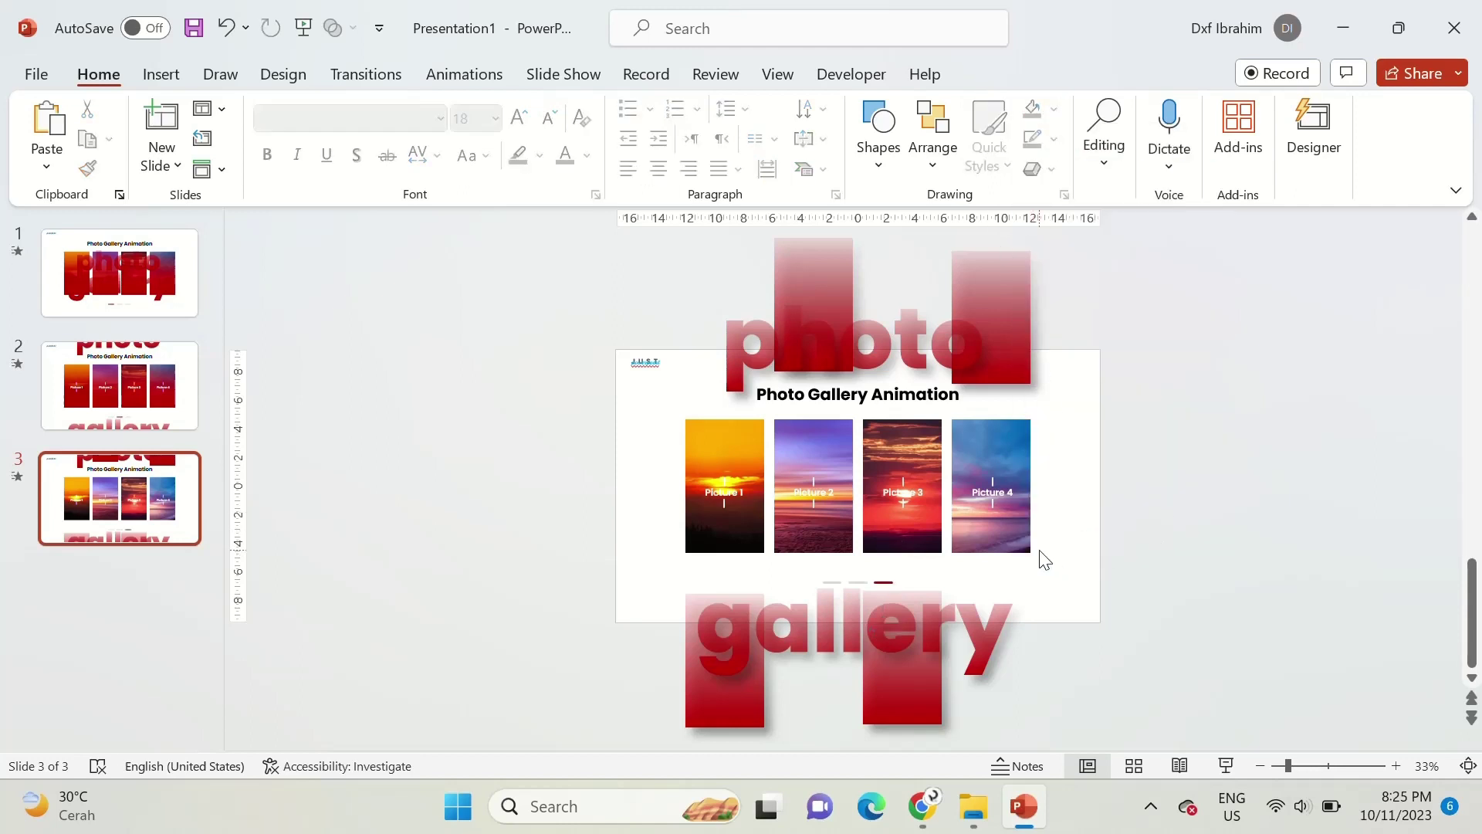
Step: Move the Picture 1–4 labels down beneath the photos
click(718, 494)
shift+click(814, 494)
shift+click(922, 494)
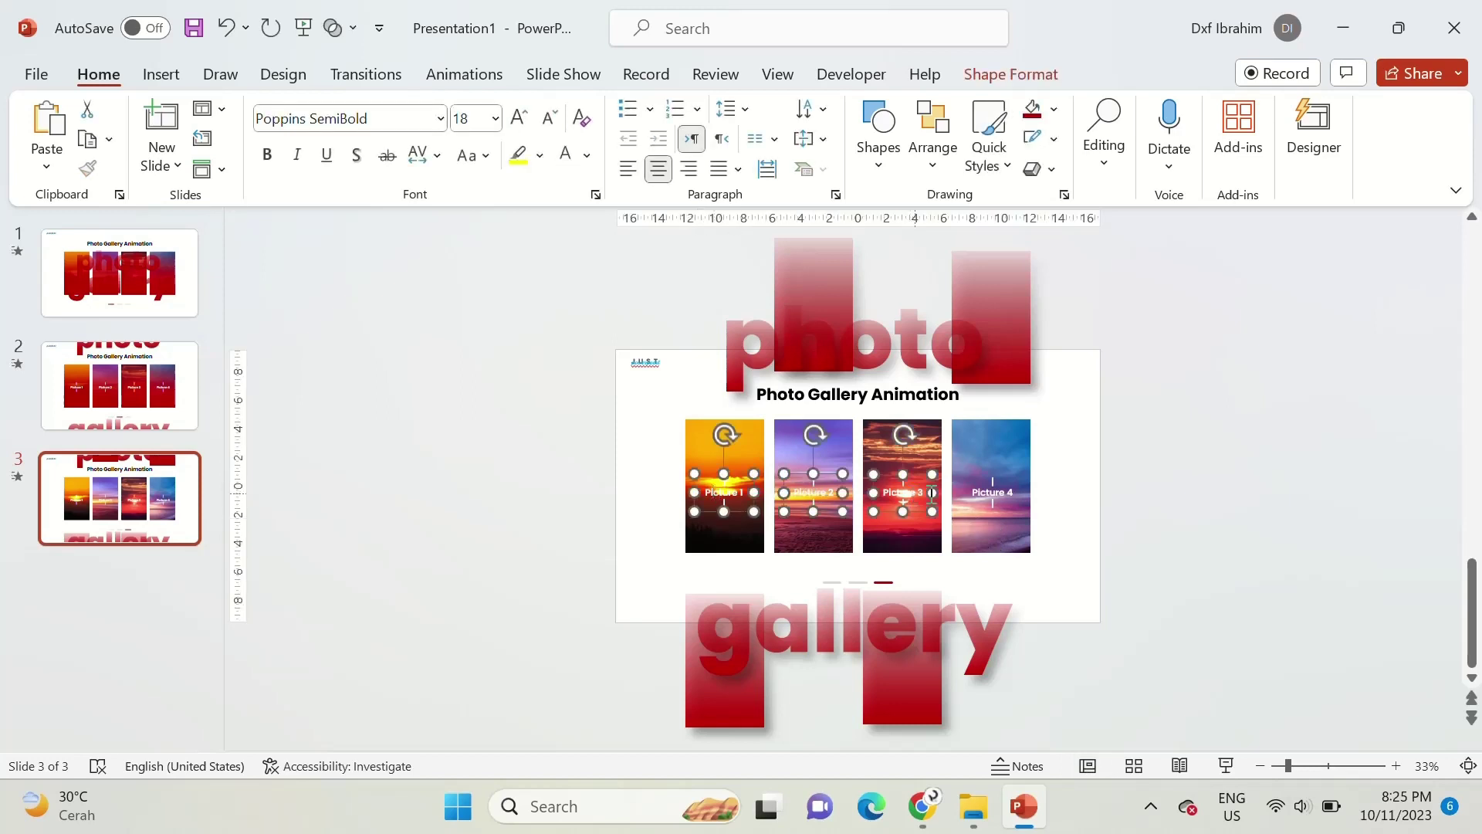
shift+click(992, 498)
drag(992, 498, 968, 549)
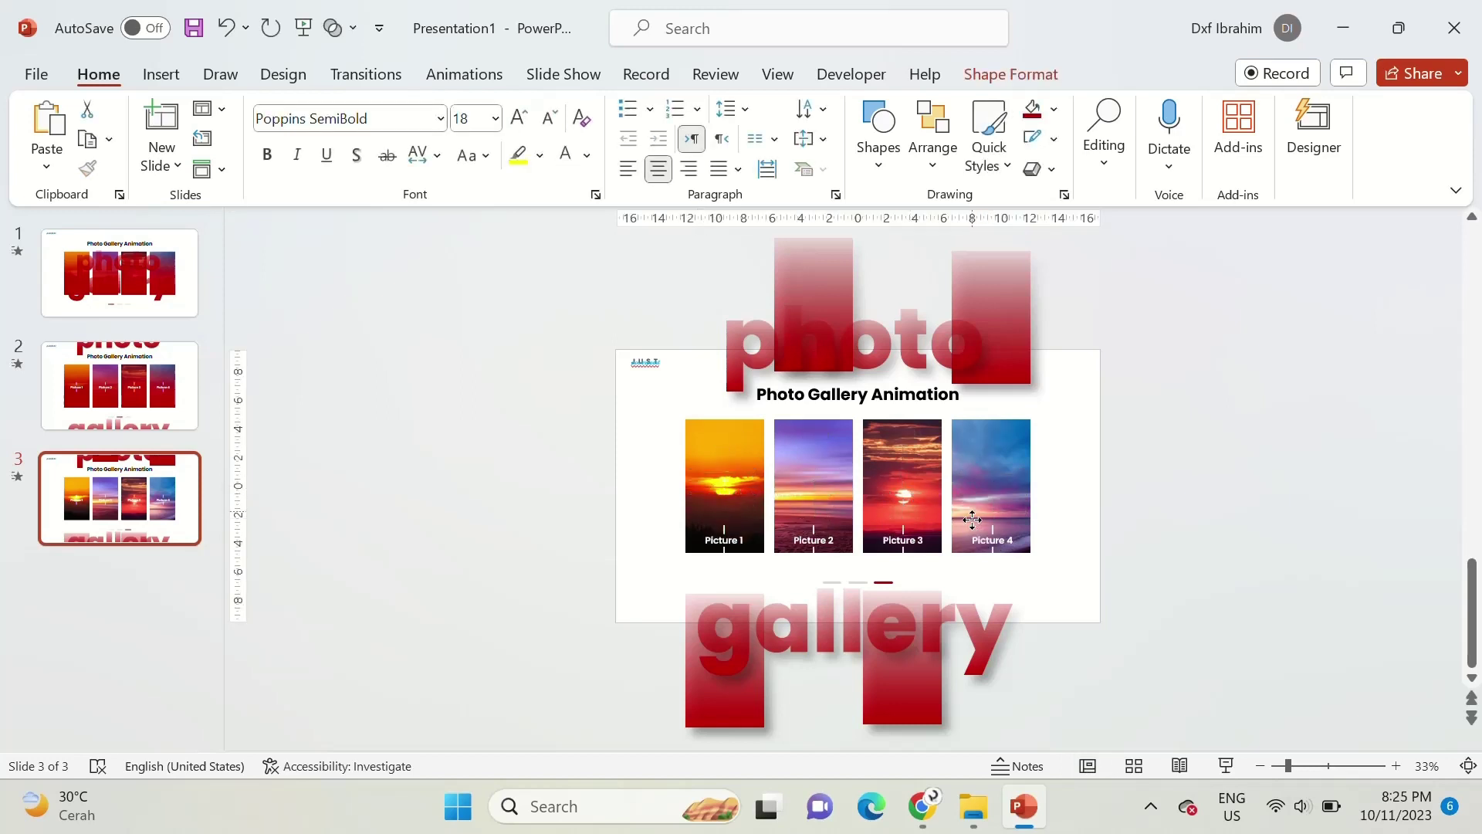
click(145, 479)
Step: Apply the Morph transition to all three slides with a 0.75-second duration
key(ctrl+a)
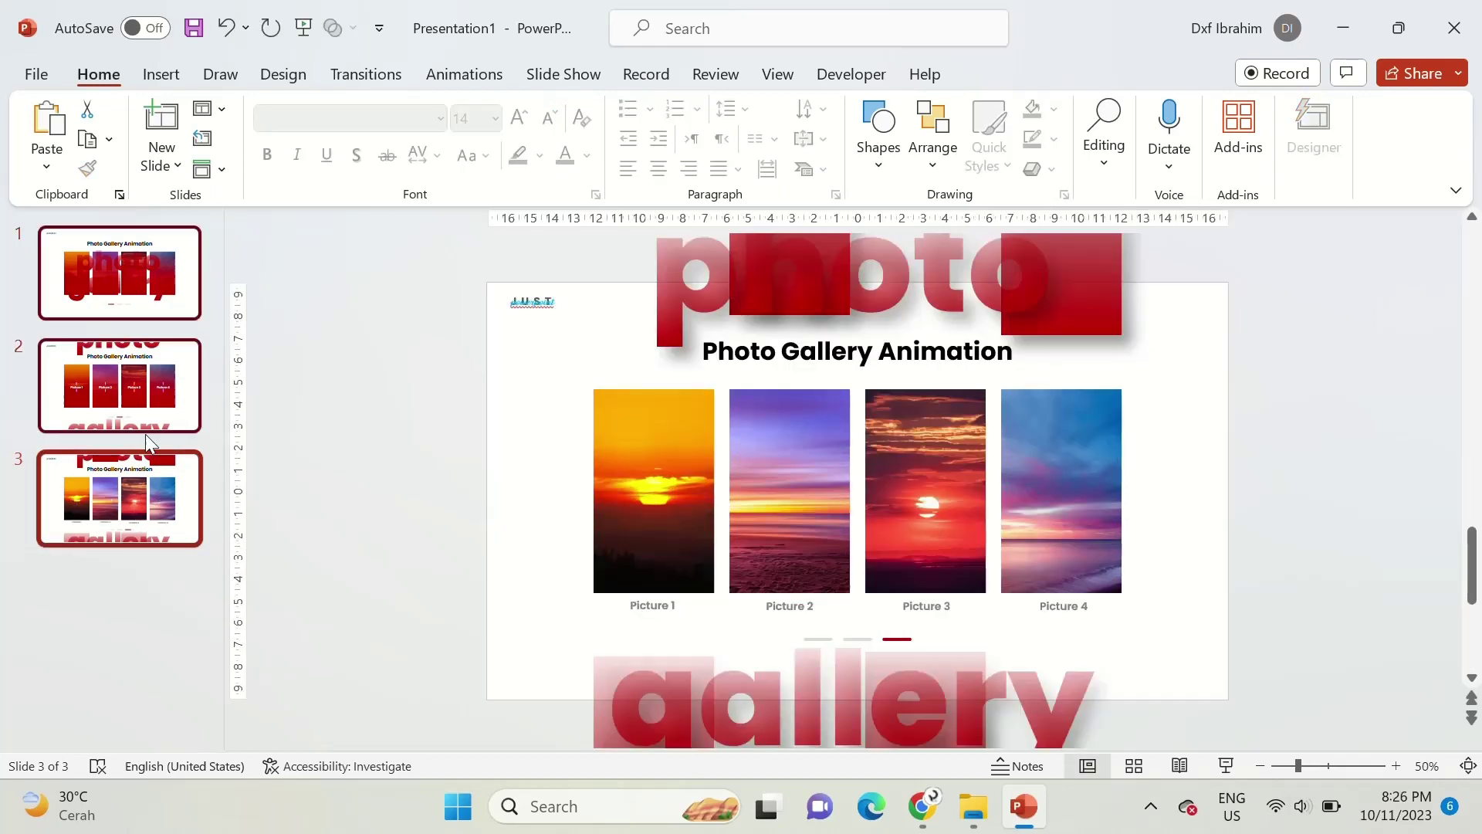
click(365, 75)
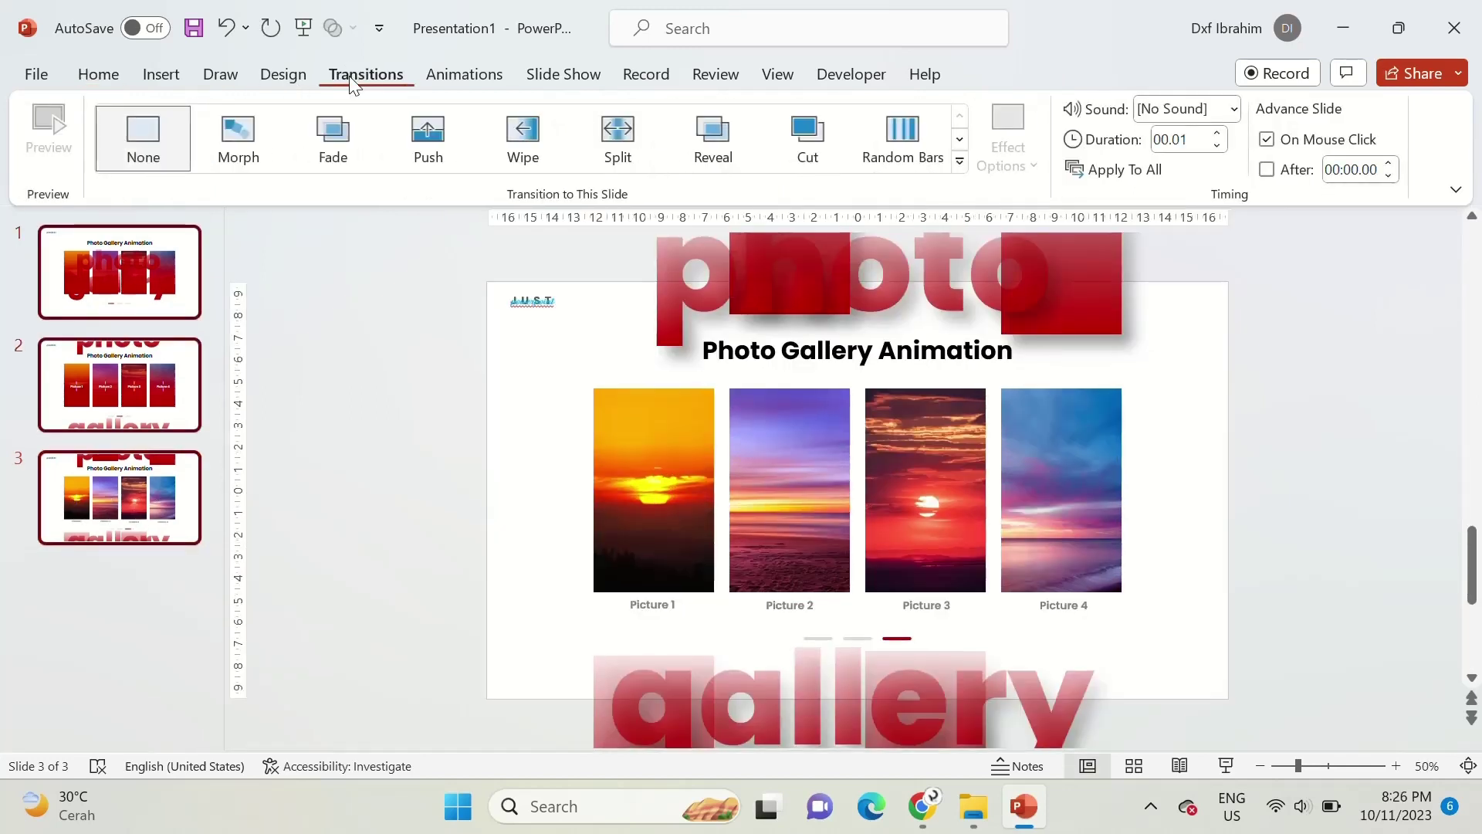
click(248, 119)
click(1168, 139)
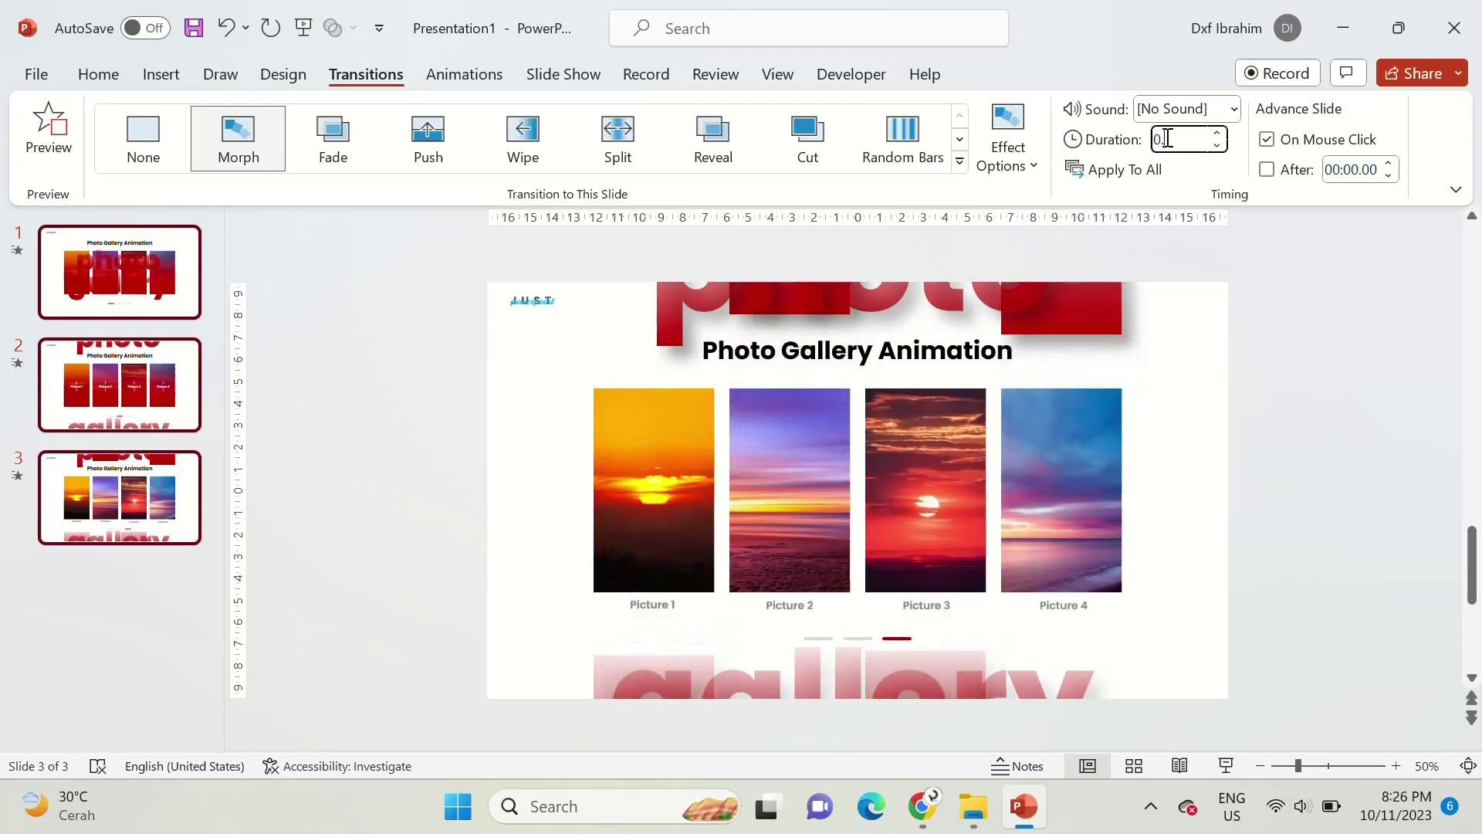
text(0.75)
key(Return)
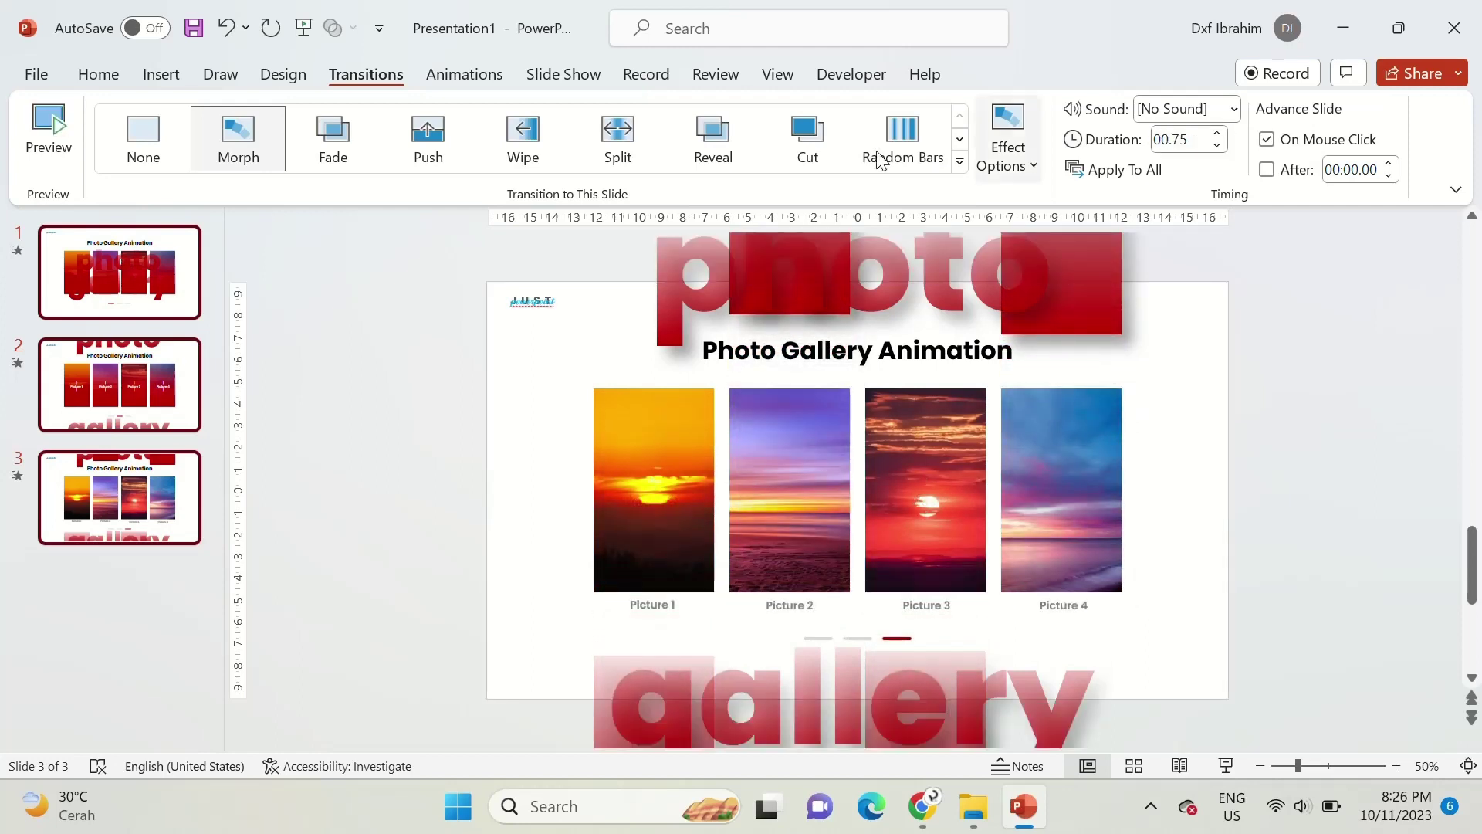
click(128, 267)
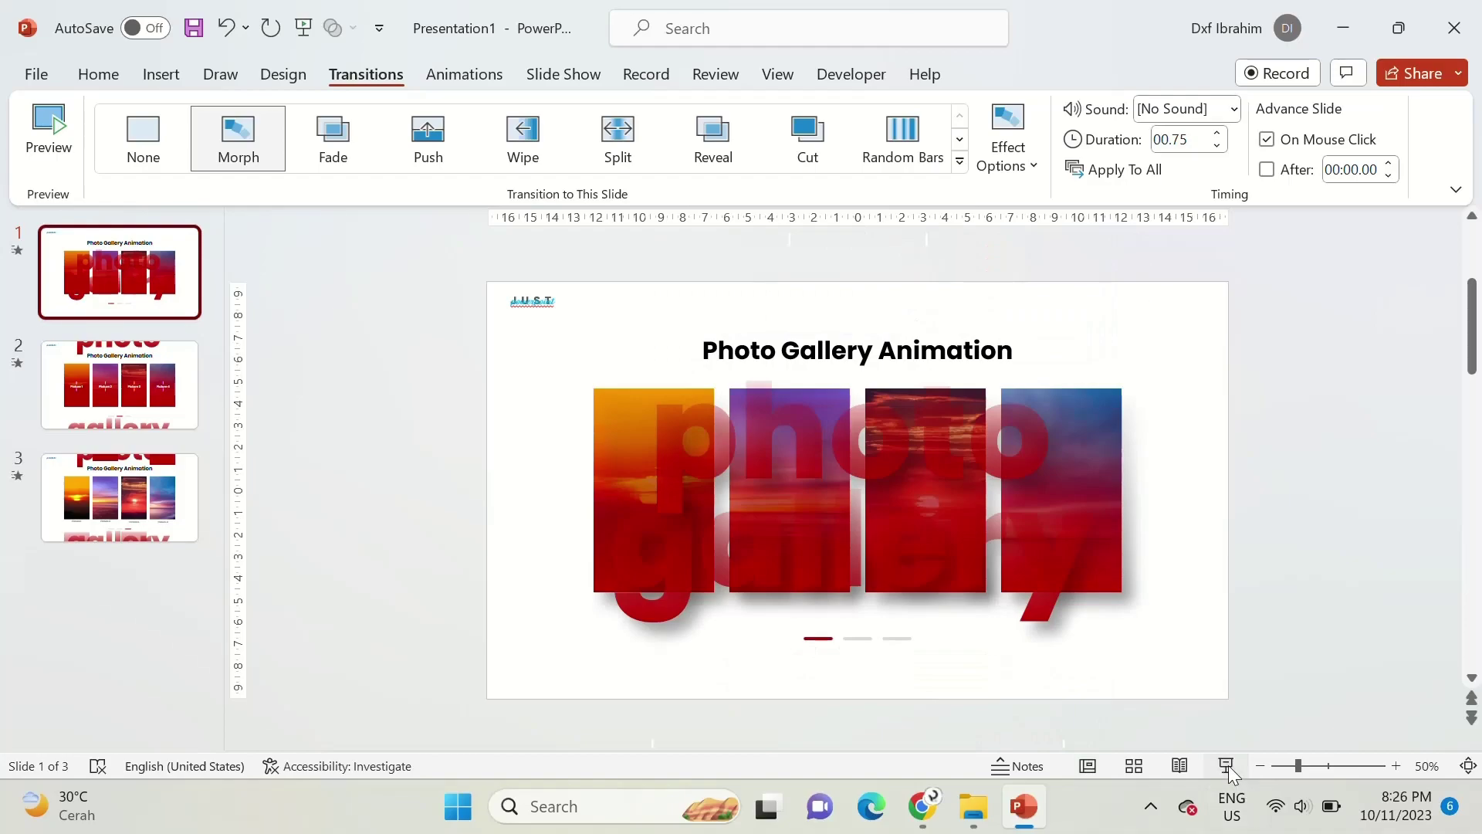
Step: Run the slide show, advance through slides 2 and 3, then step back to slide 2
click(1226, 766)
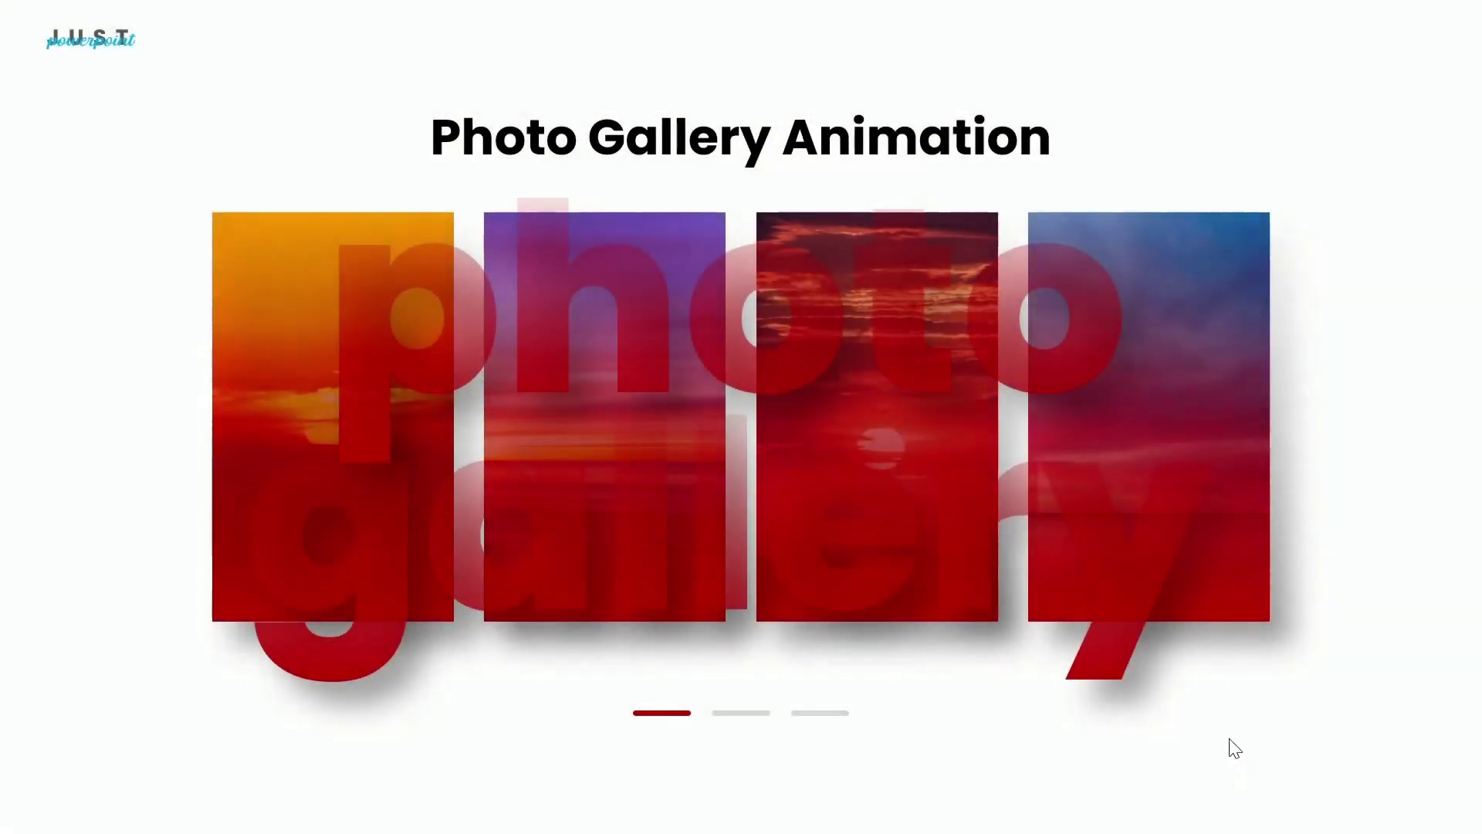
click(1235, 748)
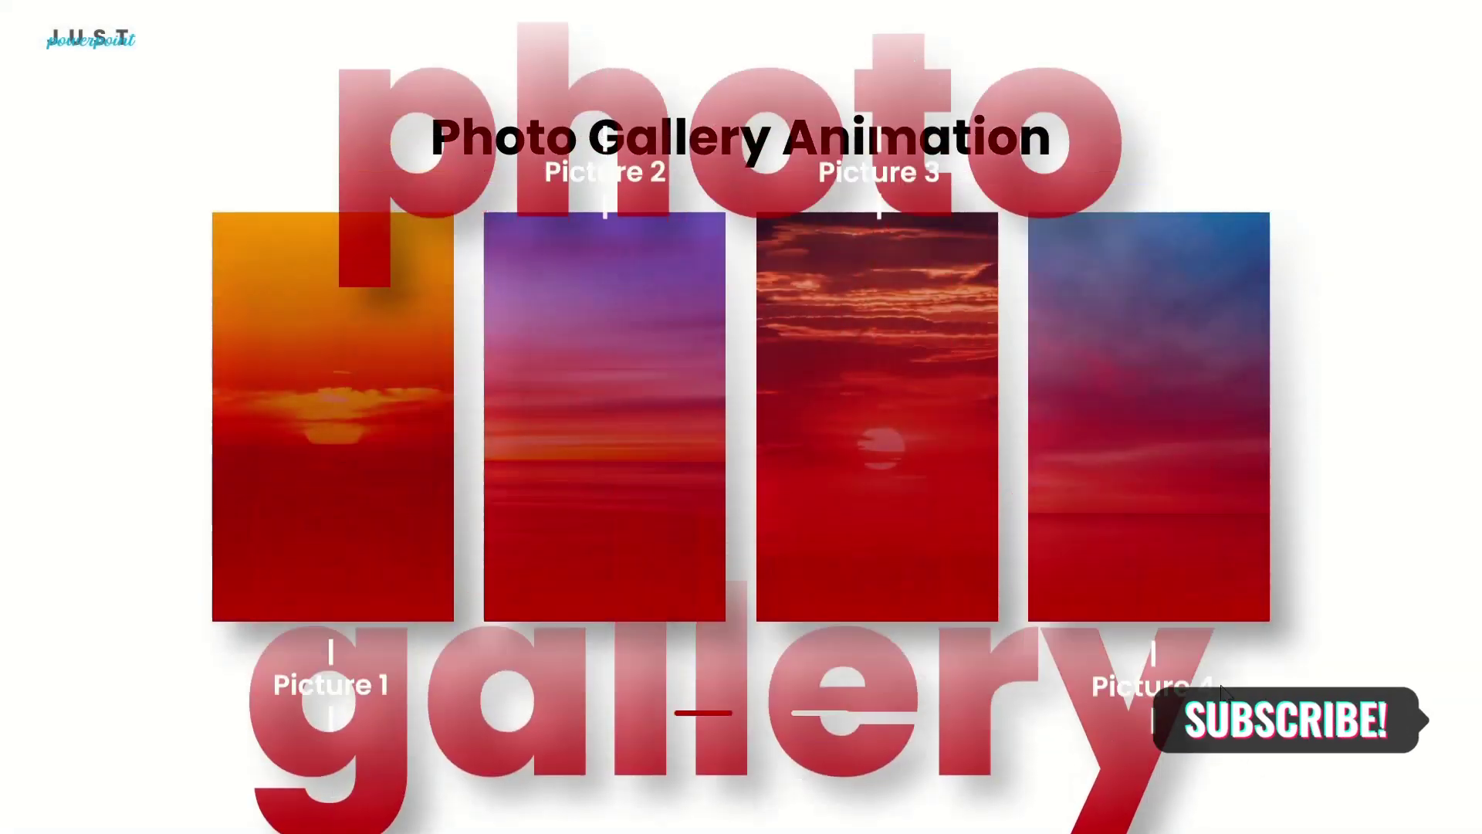
click(1226, 693)
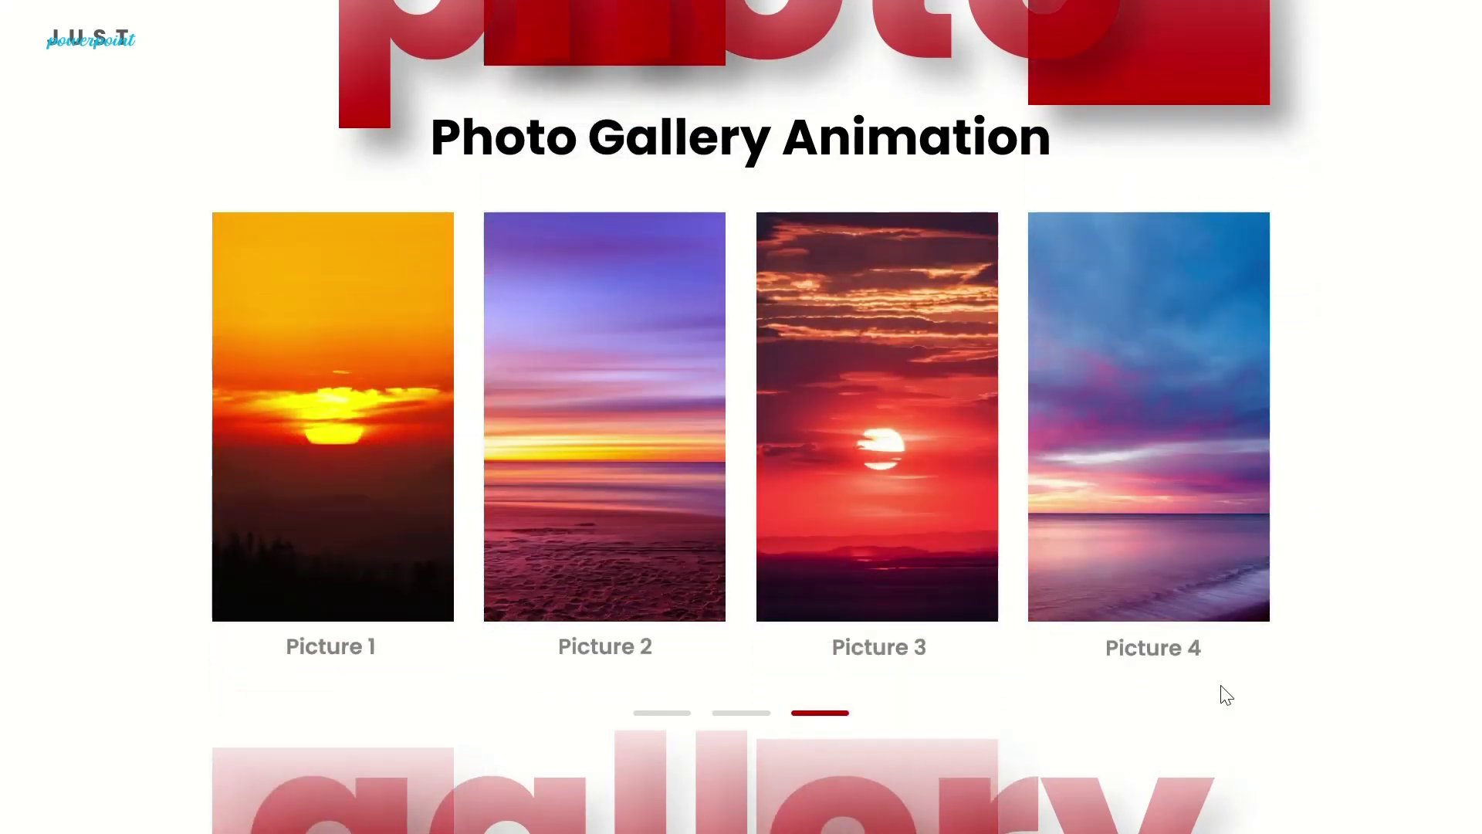
key(Left)
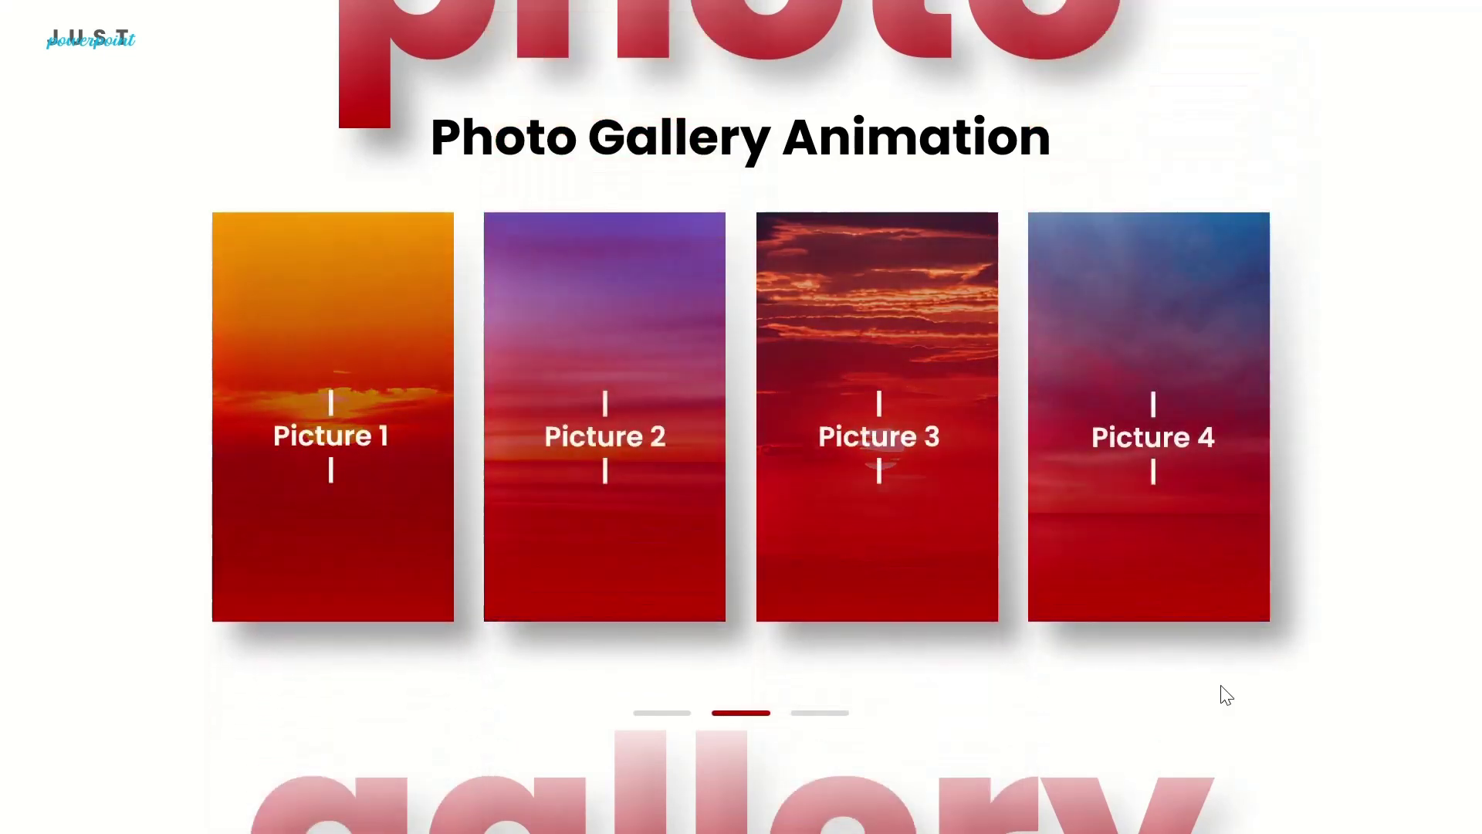